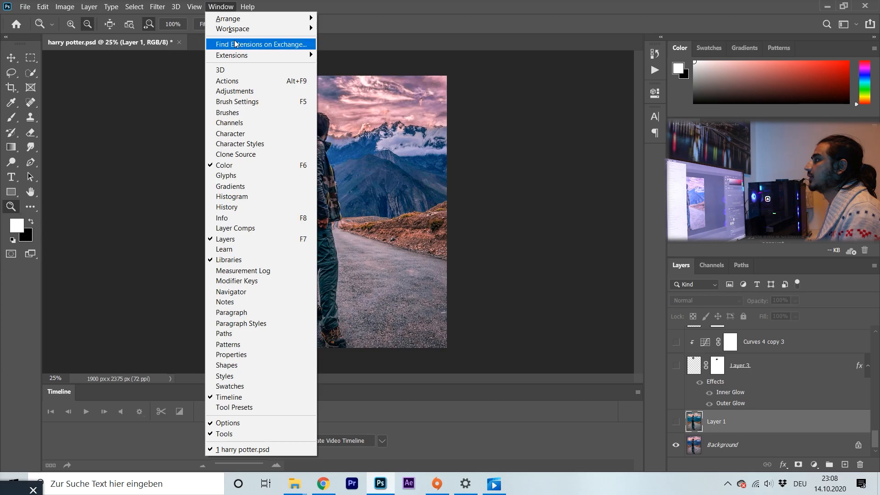
Reset the Essentials workspace to its default layout.
{"action": "mouse_move", "coordinate": [265, 32]}
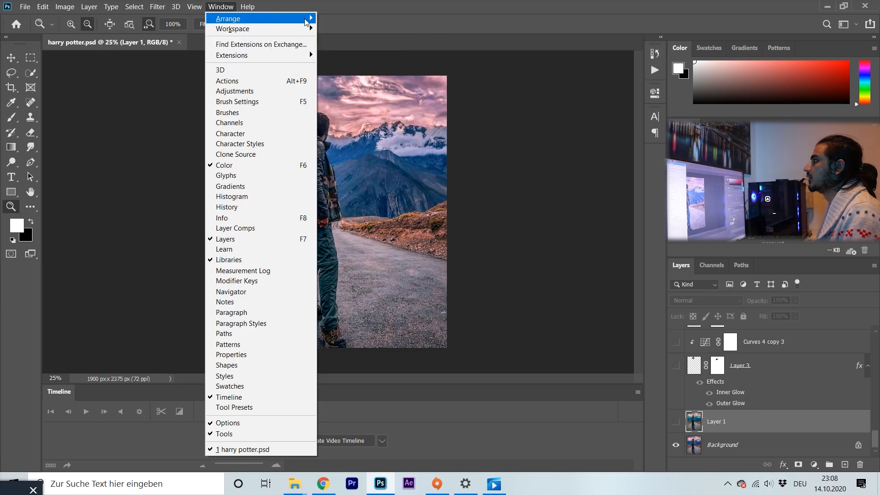
{"action": "mouse_move", "coordinate": [294, 28]}
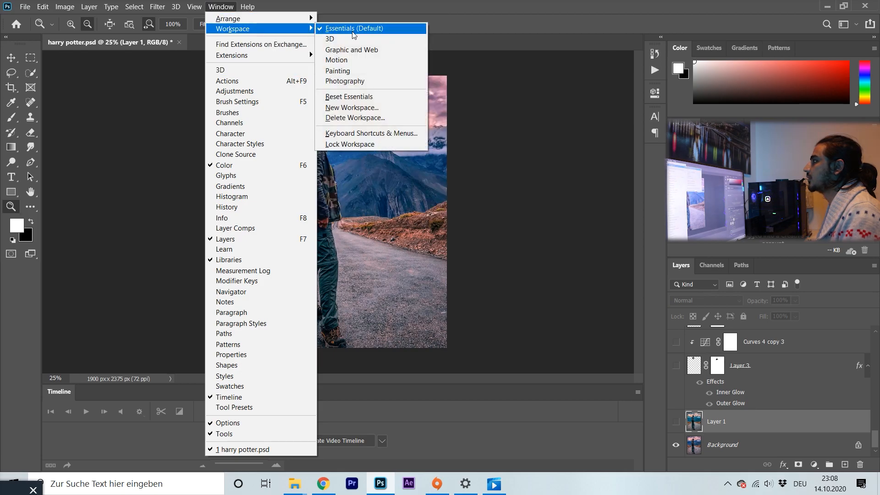
{"action": "left_click", "coordinate": [373, 96]}
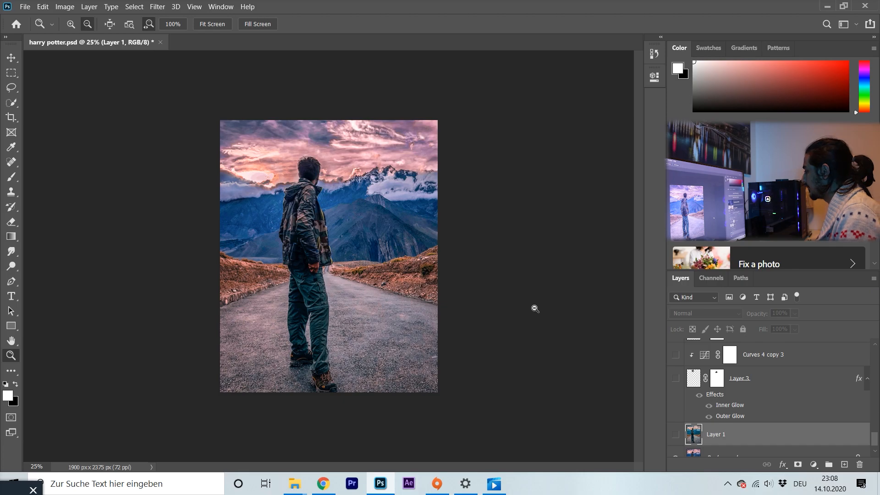
Preview the finished composite by showing and hiding Layer 14 copy, and view the image at 33.3% zoom.
{"action": "scroll", "coordinate": [791, 383], "scroll_direction": "up", "scroll_amount": 3}
{"action": "scroll", "coordinate": [791, 383], "scroll_direction": "up", "scroll_amount": 5}
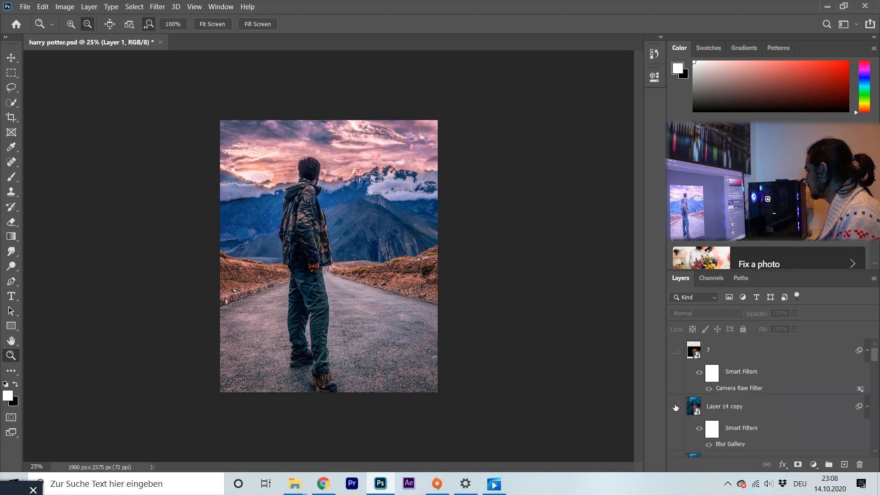
{"action": "left_click", "coordinate": [676, 407]}
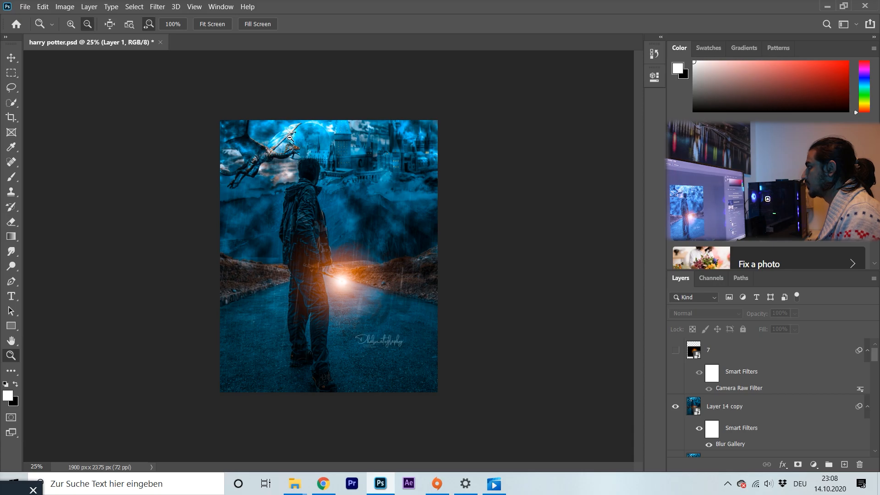
{"action": "left_click", "coordinate": [675, 408]}
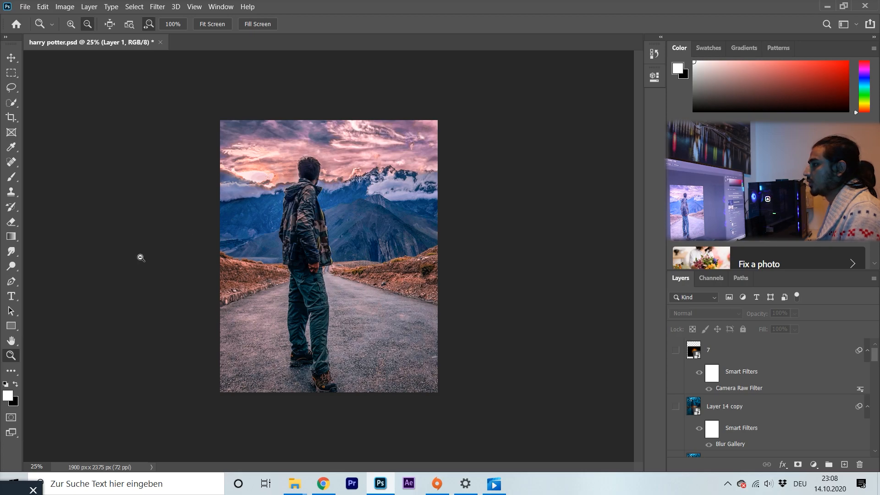
{"action": "left_click", "coordinate": [70, 24]}
{"action": "left_click", "coordinate": [298, 236]}
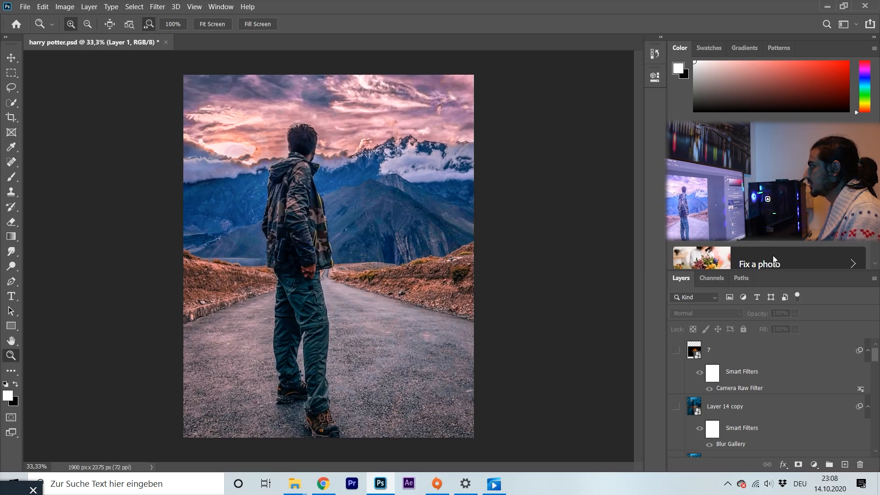
{"action": "left_click_drag", "start_coordinate": [876, 356], "coordinate": [877, 407]}
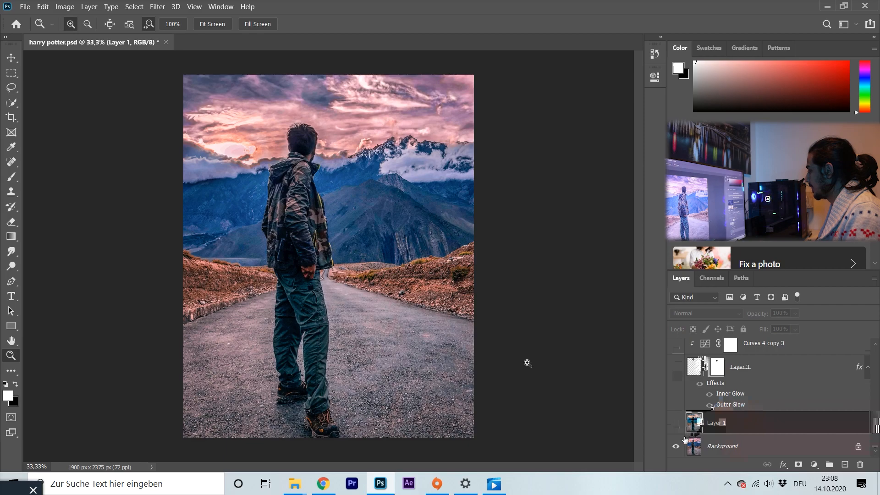
{"action": "left_click", "coordinate": [695, 448]}
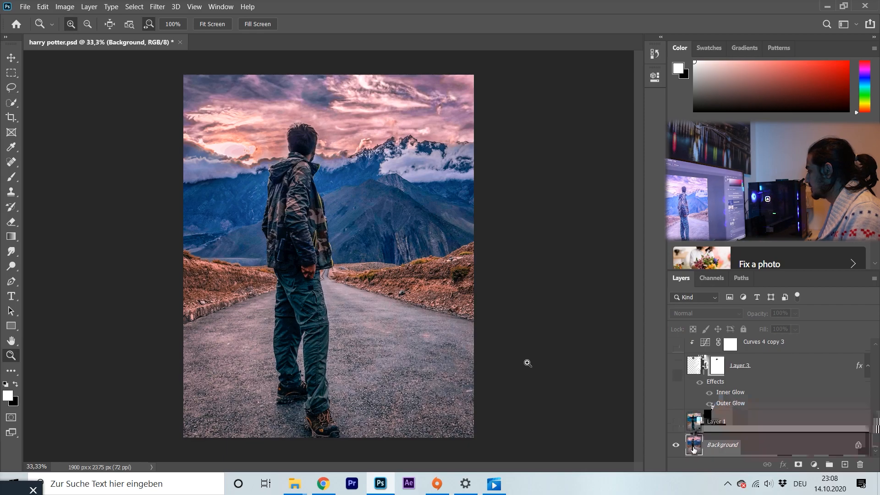
{"action": "double_click", "coordinate": [730, 450]}
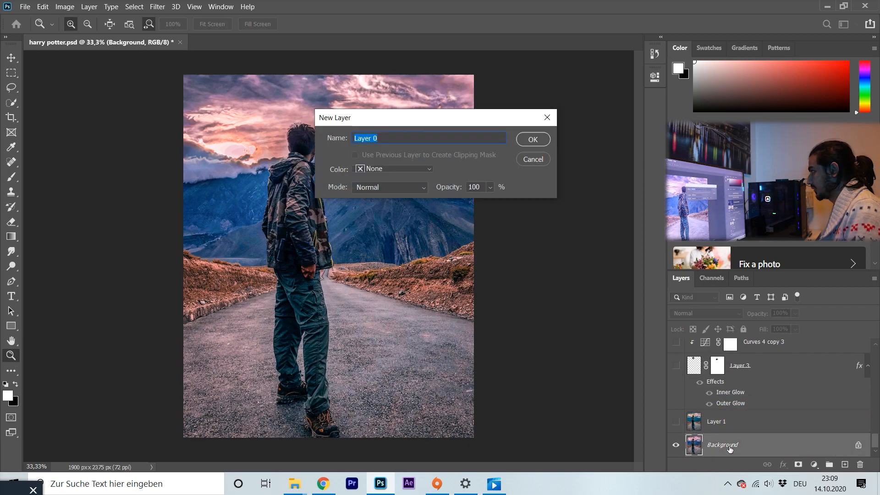
{"action": "type", "text": "Ori"}
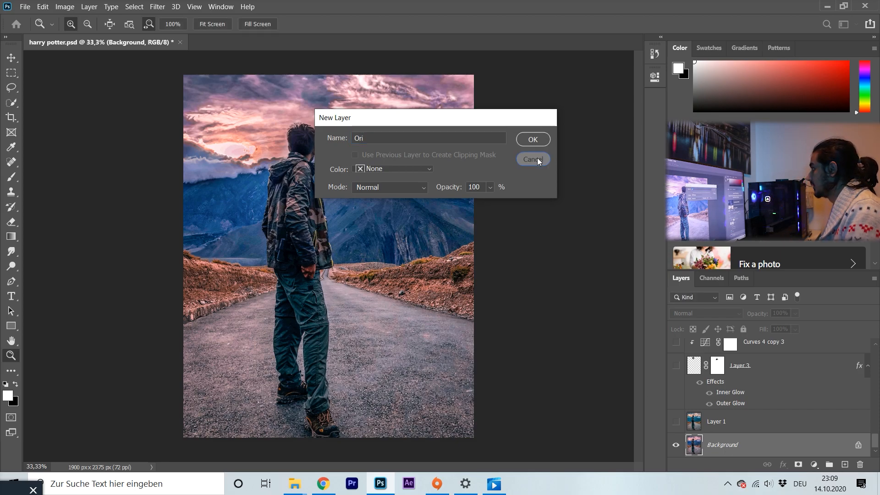
{"action": "left_click", "coordinate": [534, 158]}
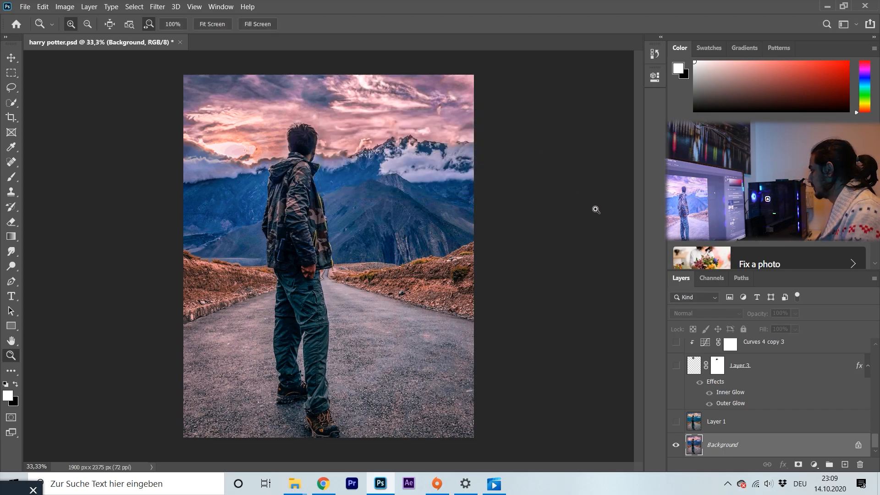
Duplicate the Background layer and name the copy "Original".
{"action": "key", "text": "ctrl+j"}
{"action": "double_click", "coordinate": [723, 445]}
{"action": "type", "text": "Original"}
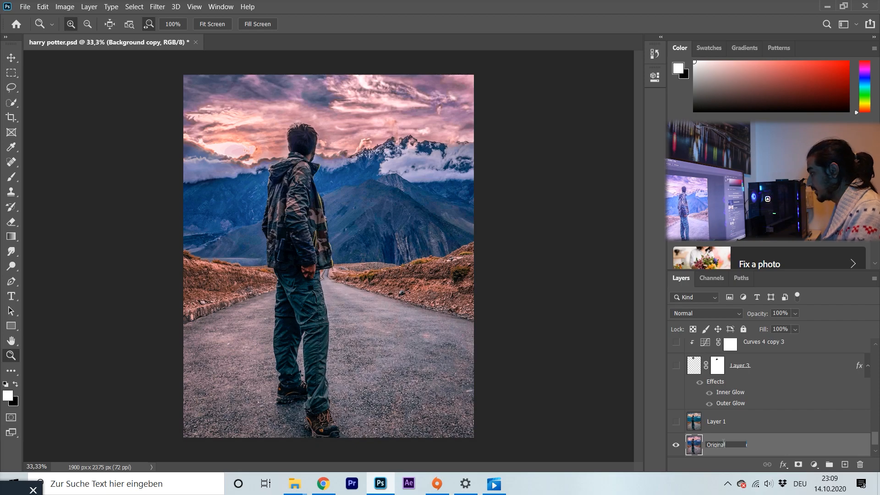
{"action": "left_click", "coordinate": [777, 446]}
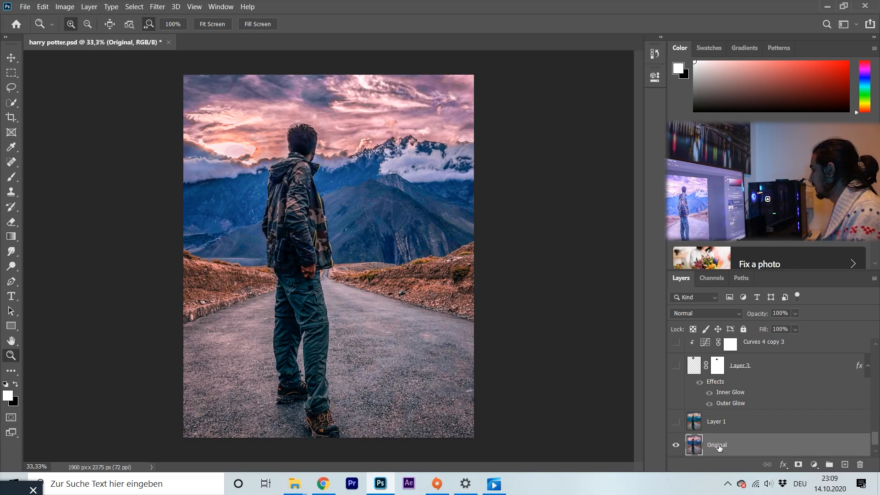
Try a Camera Raw filter on the Original layer with Temperature -18, Contrast +23 and Highlights -34.
{"action": "left_click", "coordinate": [160, 7]}
{"action": "left_click", "coordinate": [227, 69]}
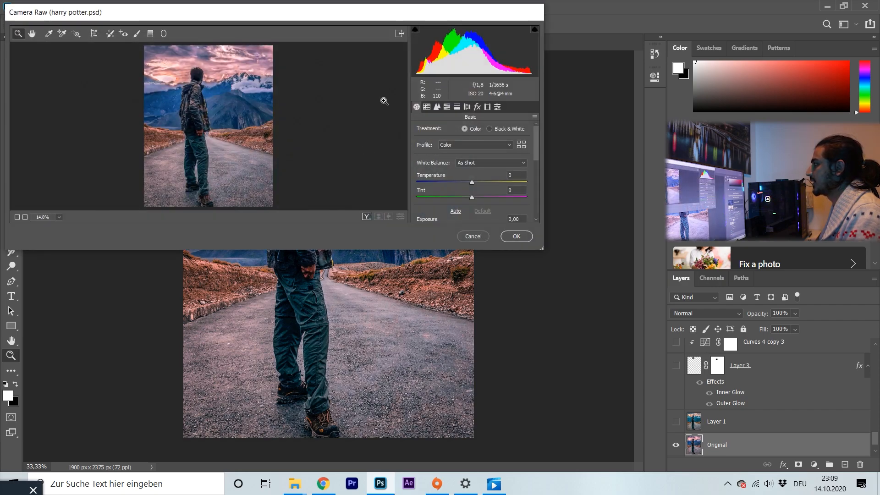
{"action": "left_click", "coordinate": [463, 183]}
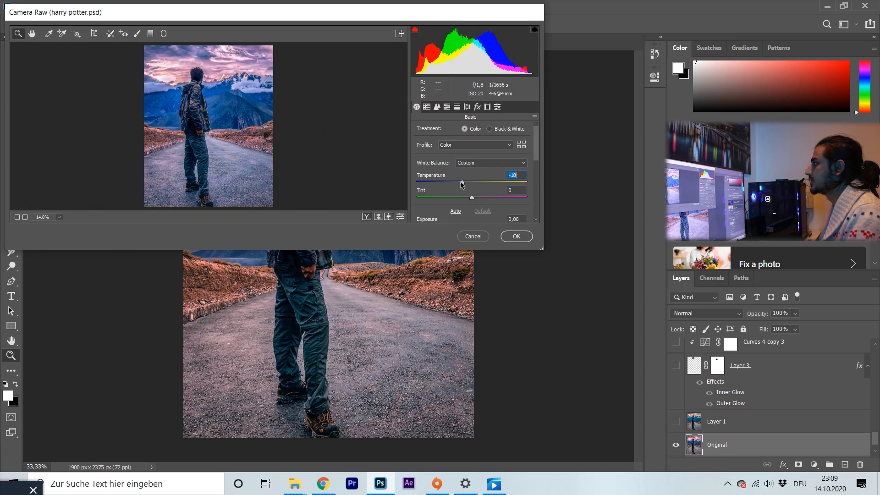
{"action": "scroll", "coordinate": [472, 176], "scroll_direction": "down", "scroll_amount": 5}
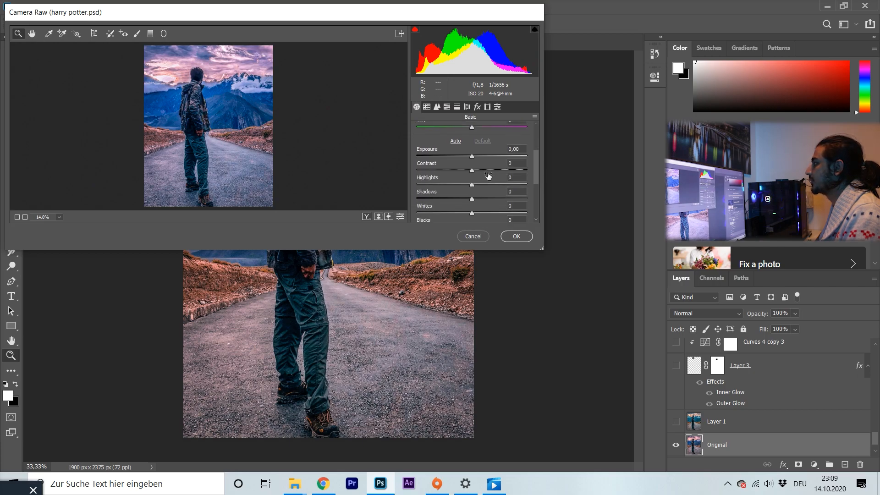
{"action": "left_click", "coordinate": [484, 171]}
{"action": "left_click", "coordinate": [453, 184]}
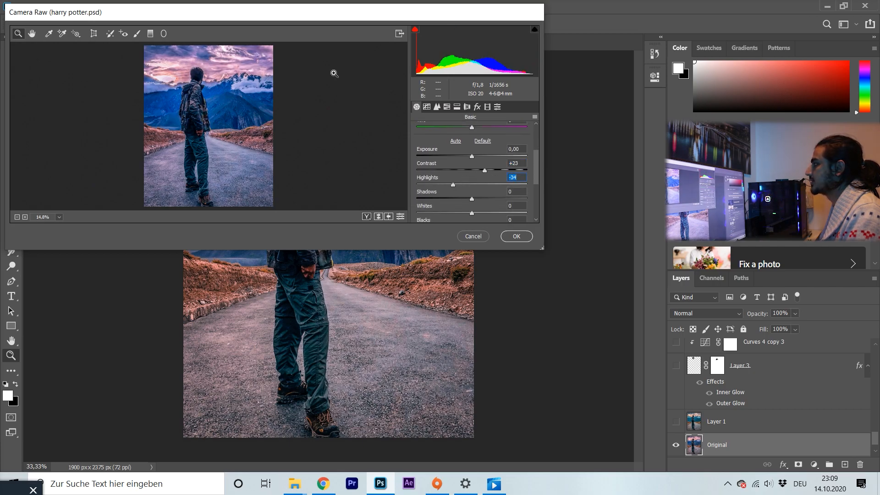
{"action": "left_click", "coordinate": [517, 236]}
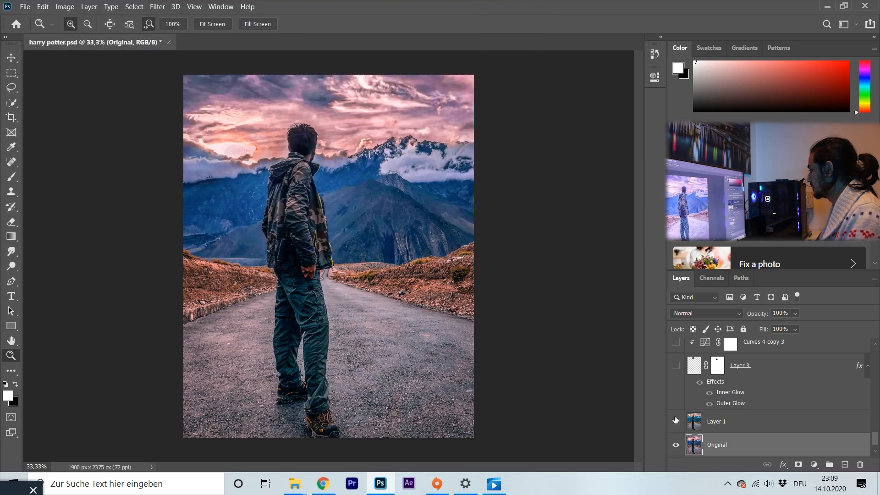
Compare Layer 1 with the Original layer by switching Layer 1's visibility on and off, leaving it hidden.
{"action": "left_click", "coordinate": [677, 422]}
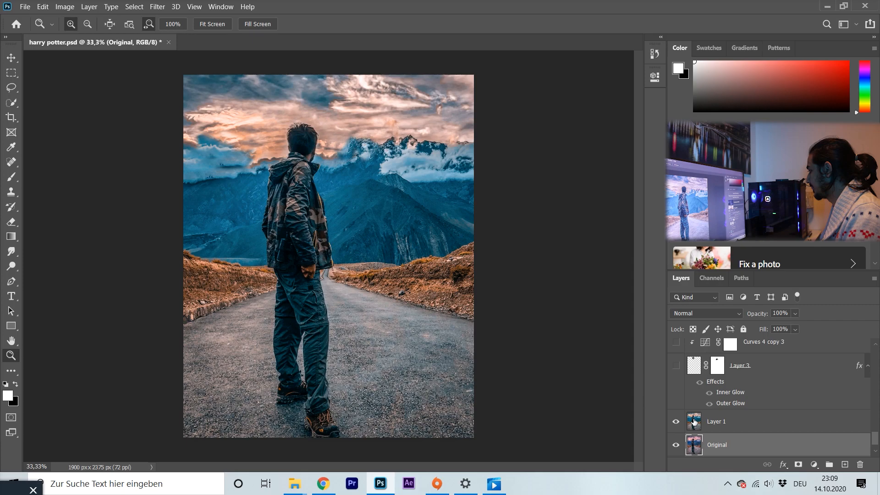
{"action": "left_click", "coordinate": [695, 422]}
{"action": "left_click", "coordinate": [676, 423]}
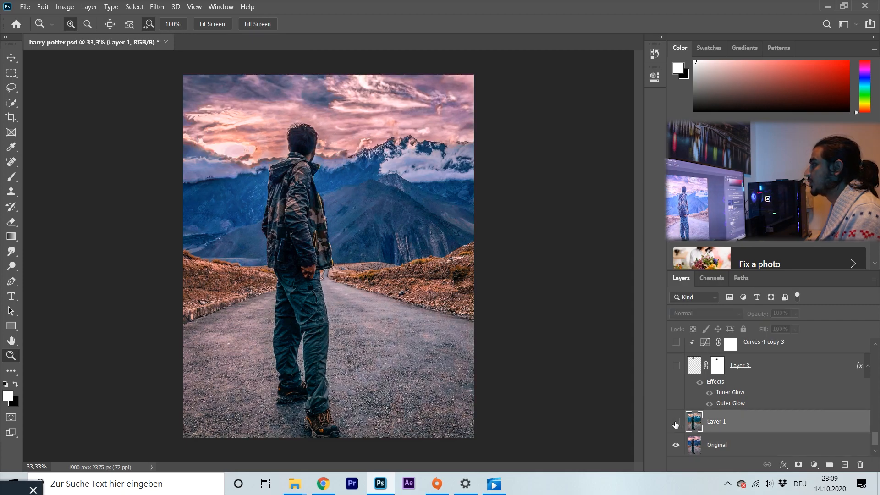
{"action": "left_click", "coordinate": [676, 424]}
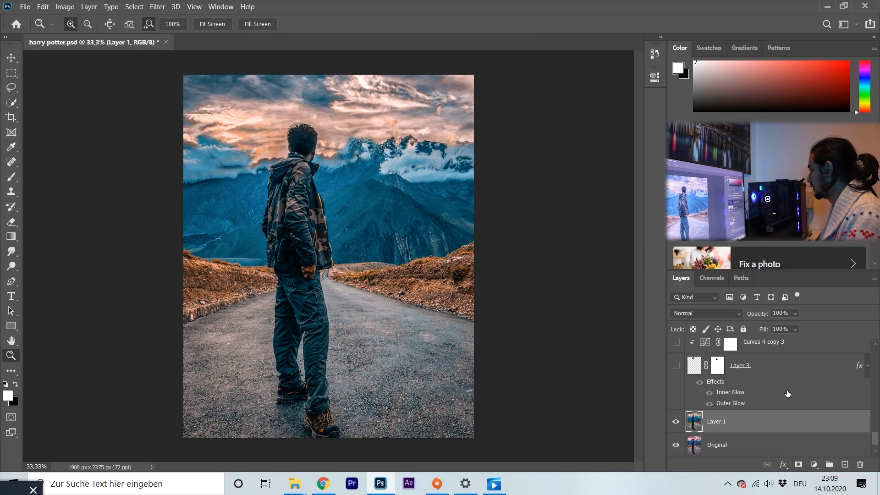
{"action": "left_click", "coordinate": [676, 423]}
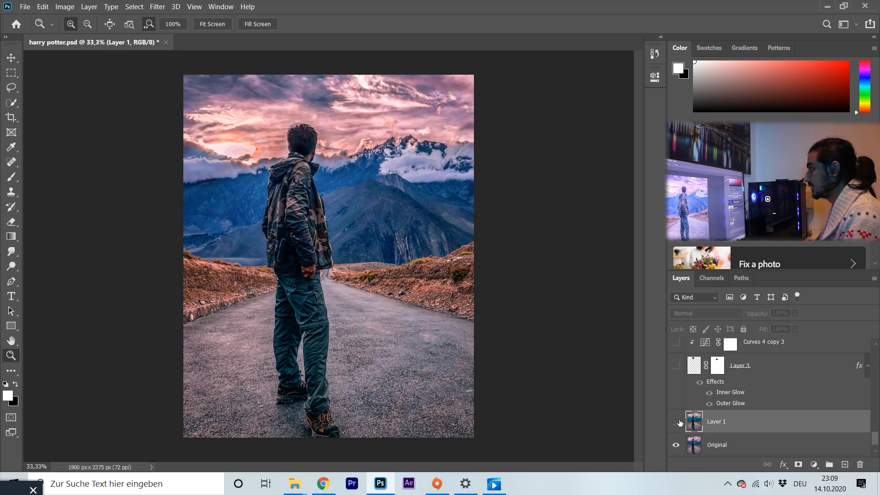
{"action": "left_click", "coordinate": [694, 449]}
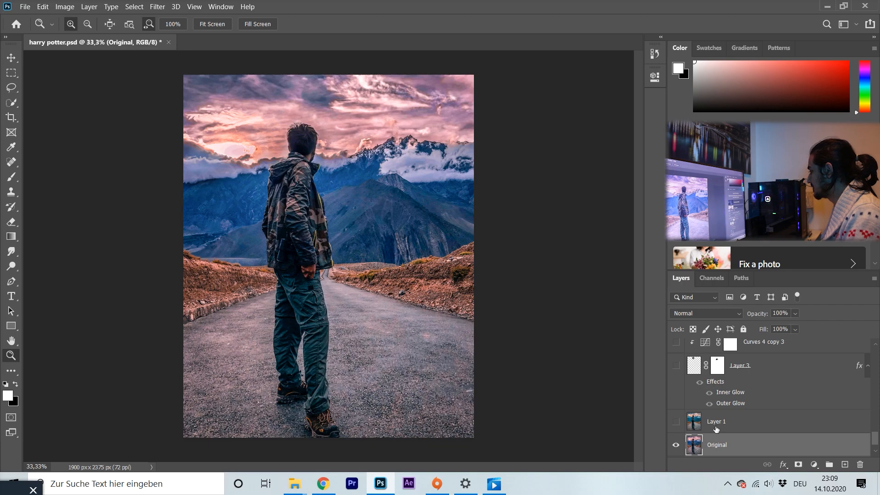
Rename Layer 1 as "color graded image" and keep it selected.
{"action": "left_click", "coordinate": [716, 426]}
{"action": "double_click", "coordinate": [716, 426]}
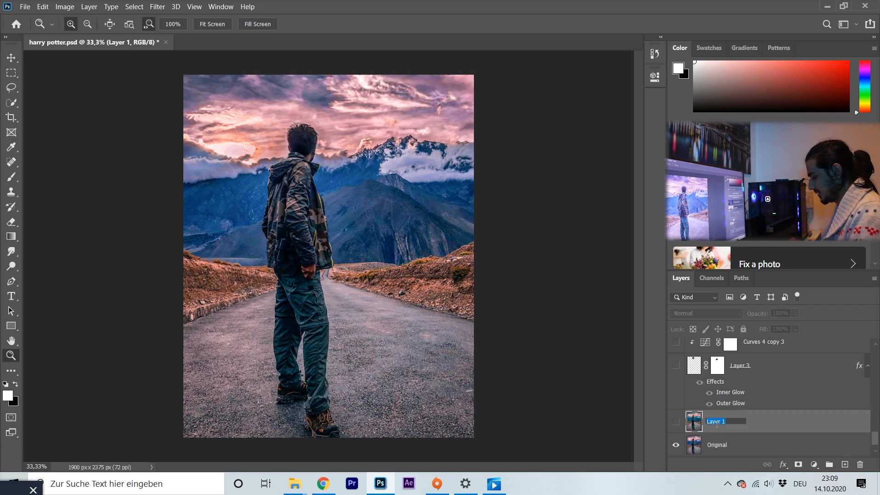
{"action": "type", "text": "E"}
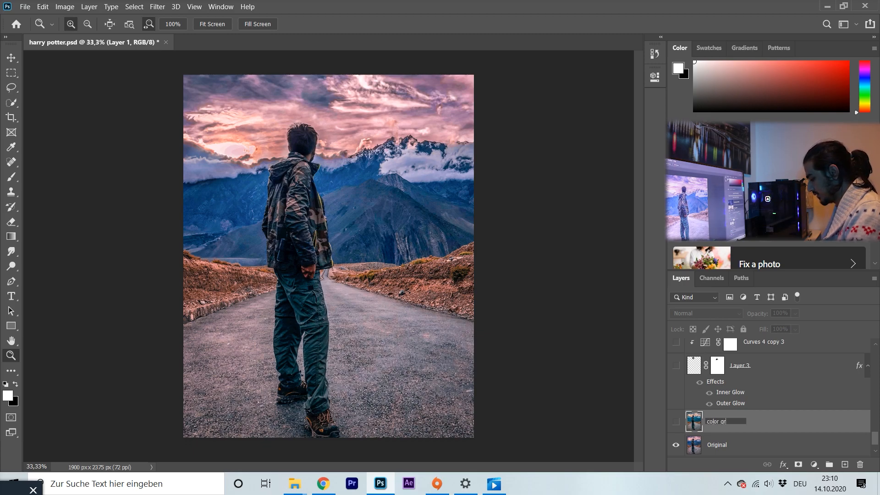
{"action": "type", "text": "olor graded imag"}
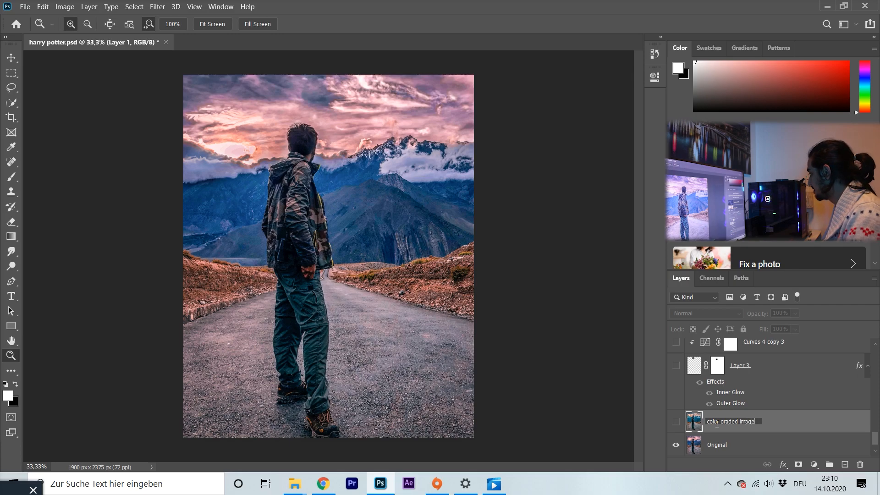
{"action": "type", "text": "e"}
{"action": "key", "text": "Return"}
{"action": "left_click", "coordinate": [739, 449]}
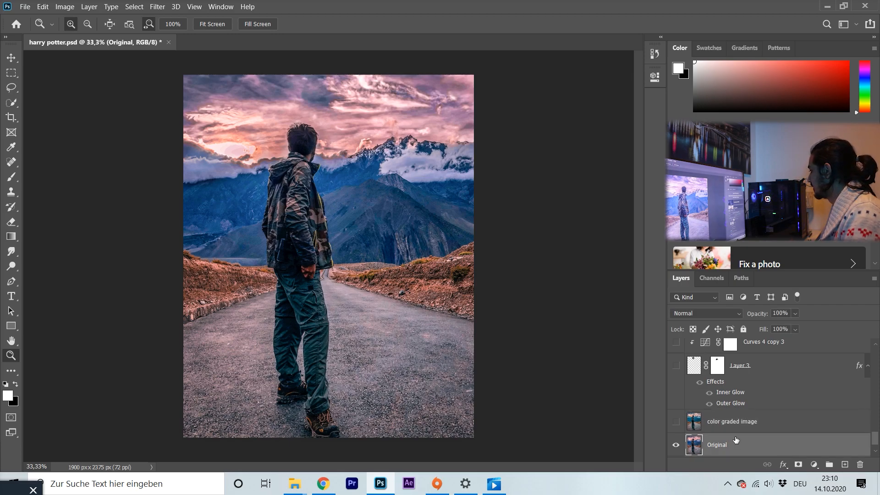
{"action": "left_click", "coordinate": [737, 426]}
Show the hogwarts_castle layer, duplicate it together with its mask, and hide the duplicate.
{"action": "scroll", "coordinate": [752, 418], "scroll_direction": "up", "scroll_amount": 5}
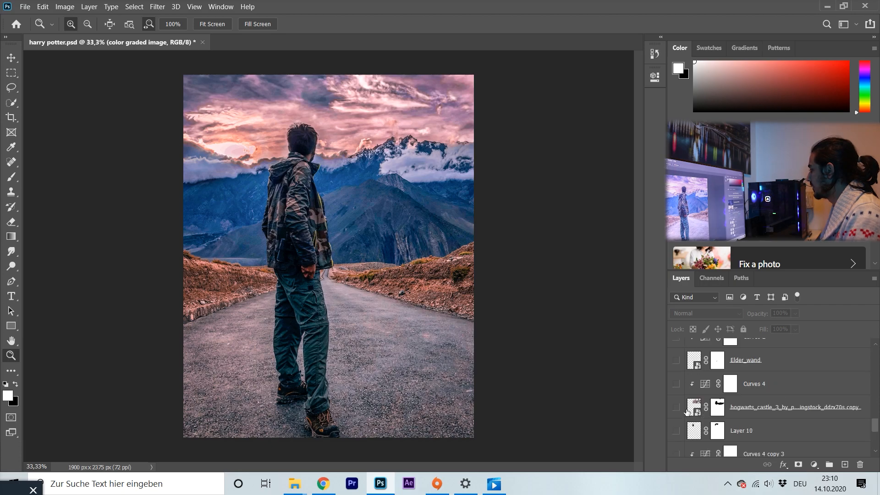
{"action": "left_click", "coordinate": [676, 408]}
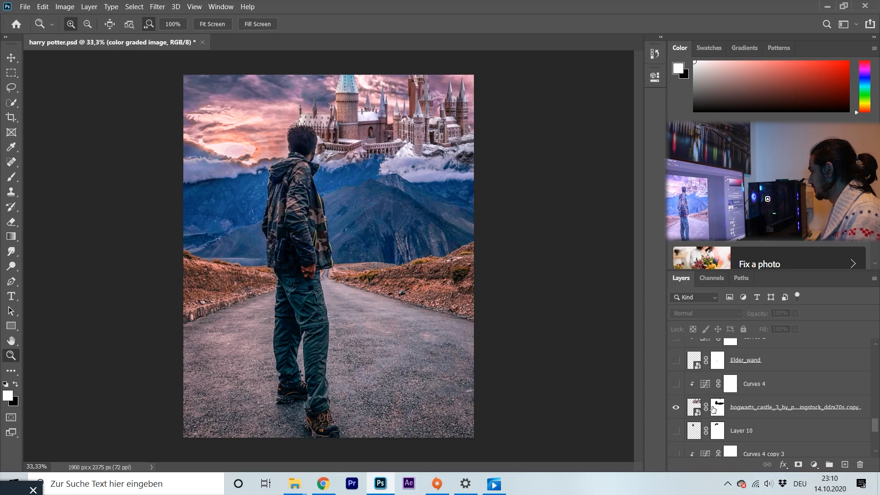
{"action": "left_click", "coordinate": [717, 408]}
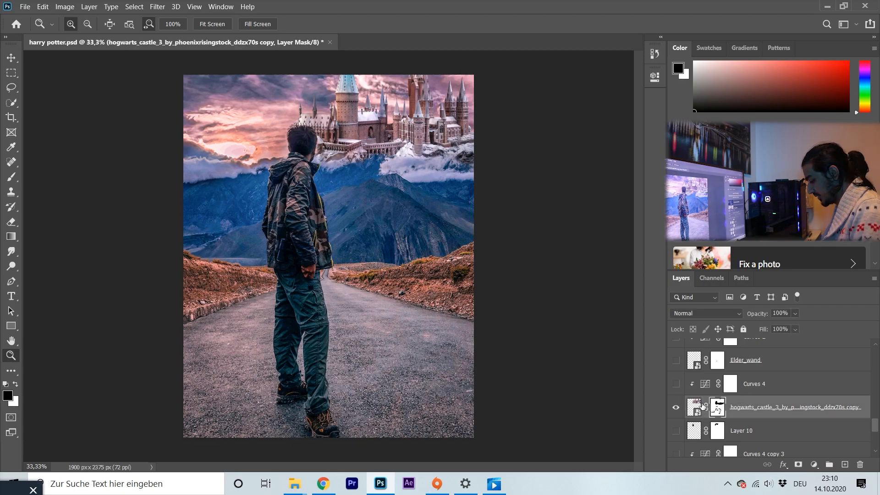
{"action": "key", "text": "ctrl+j"}
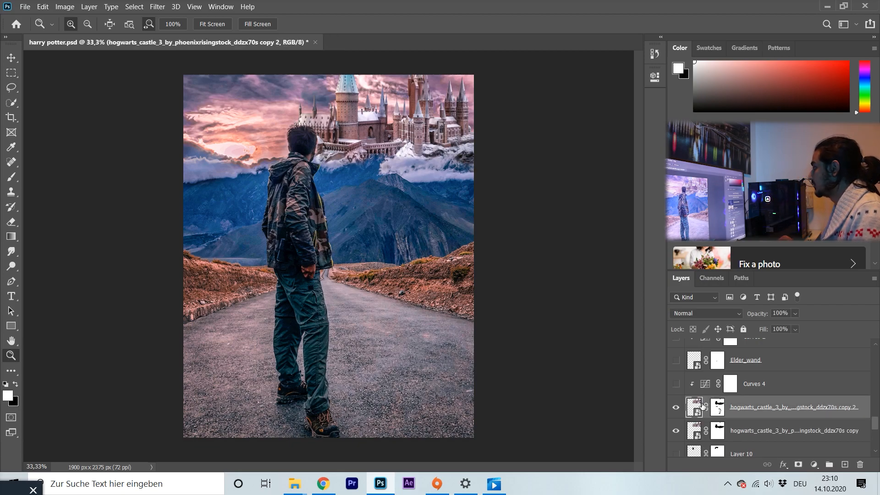
{"action": "left_click", "coordinate": [676, 408]}
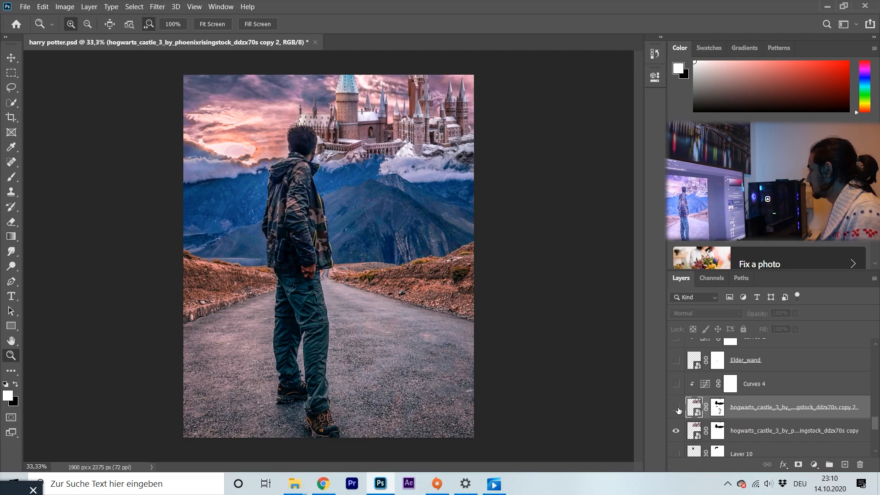
Delete the layer mask from the visible hogwarts_castle copy layer and compare the image with the castle hidden and shown.
{"action": "left_click", "coordinate": [716, 429]}
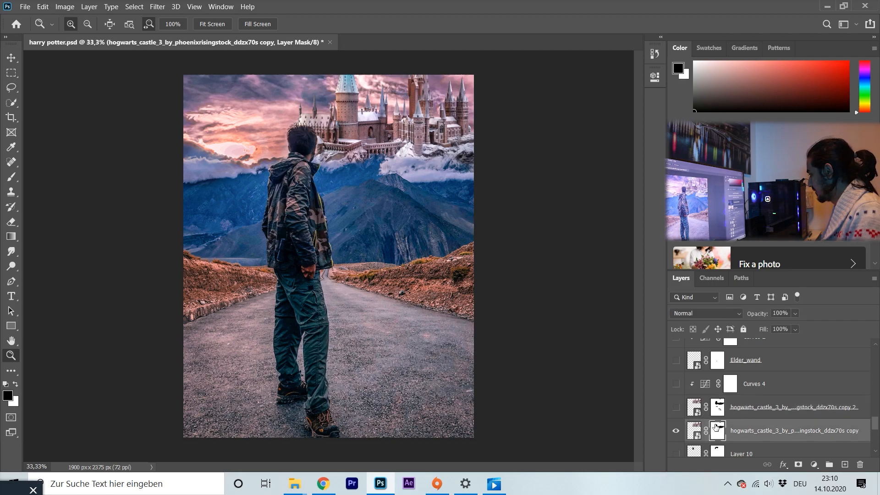
{"action": "right_click", "coordinate": [717, 428]}
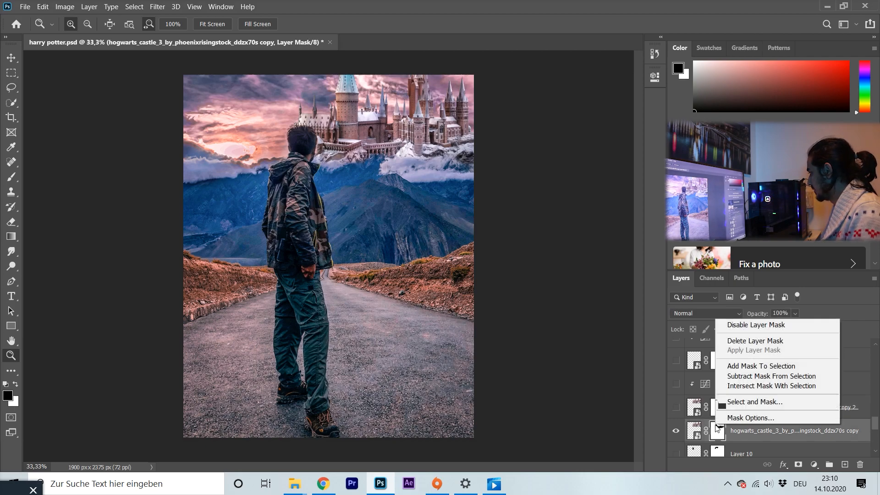
{"action": "left_click", "coordinate": [761, 342]}
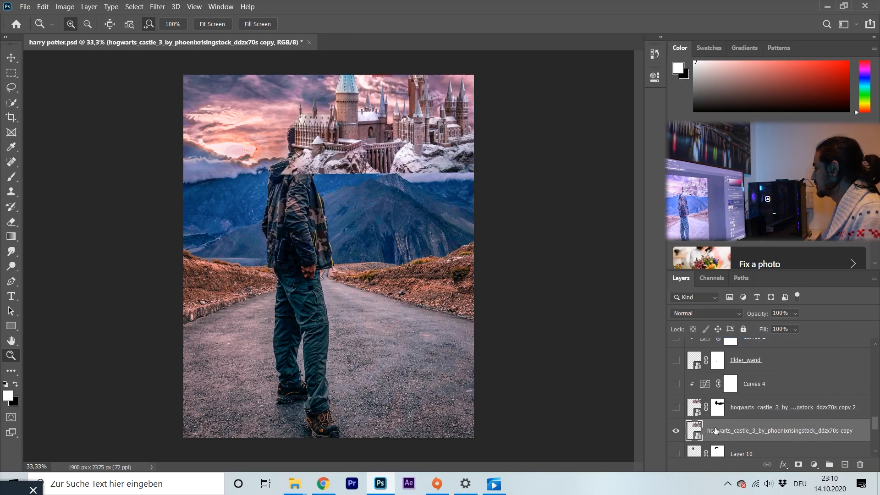
{"action": "left_click", "coordinate": [28, 6]}
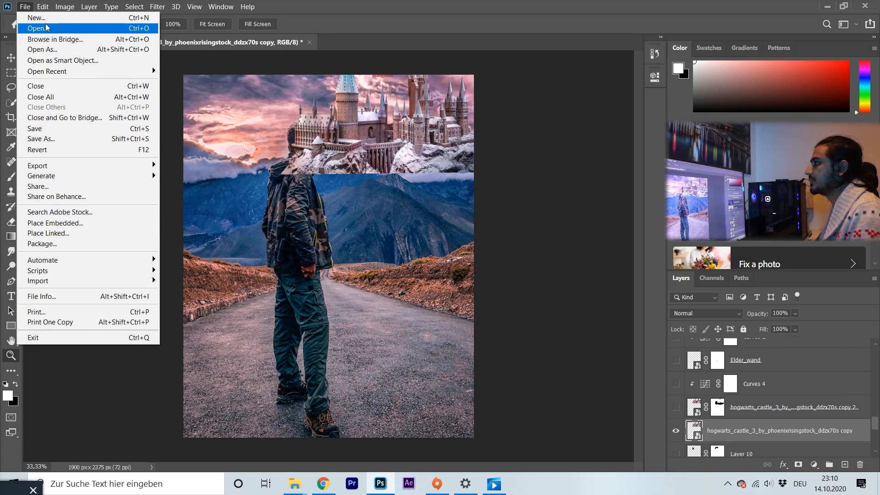
{"action": "left_click", "coordinate": [677, 432]}
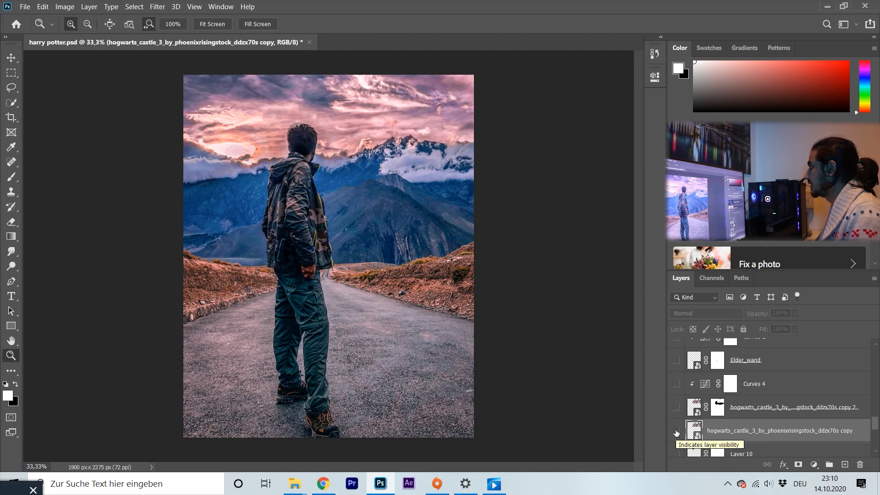
{"action": "left_click", "coordinate": [677, 432]}
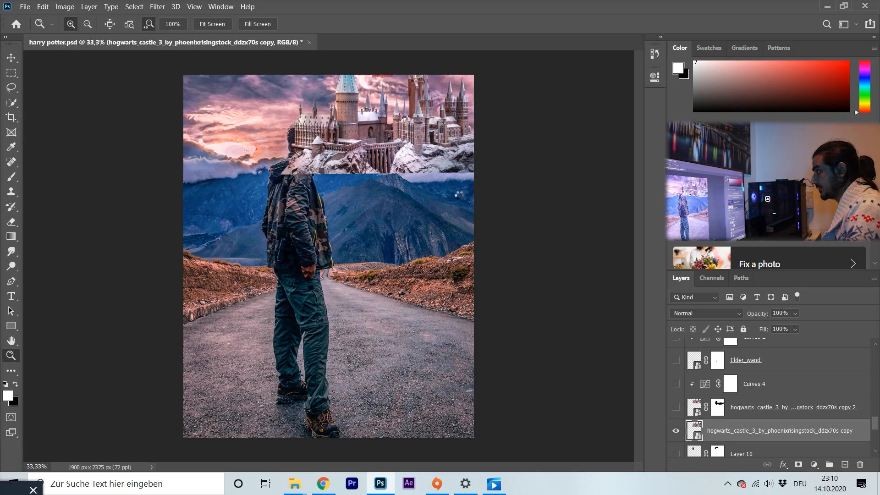
Free Transform the unmasked castle, moving it slightly up and right so its base clears the man's head.
{"action": "key", "text": "ctrl+t"}
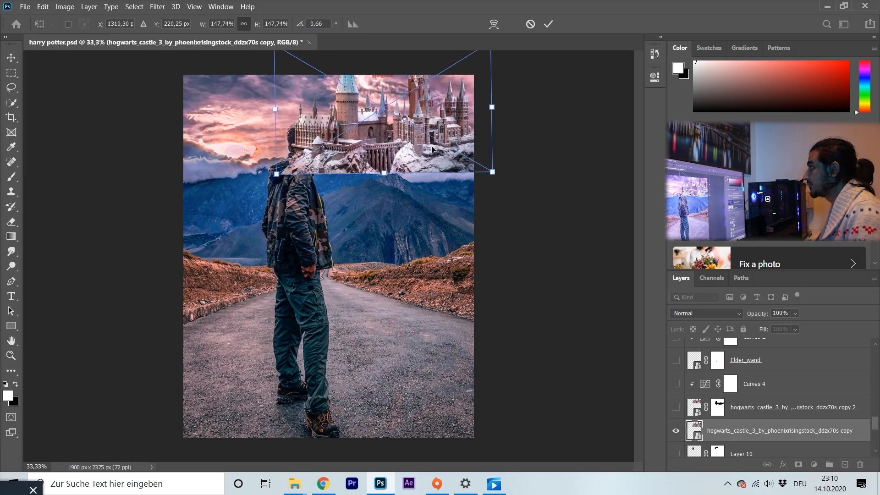
{"action": "left_click_drag", "start_coordinate": [441, 123], "coordinate": [462, 102]}
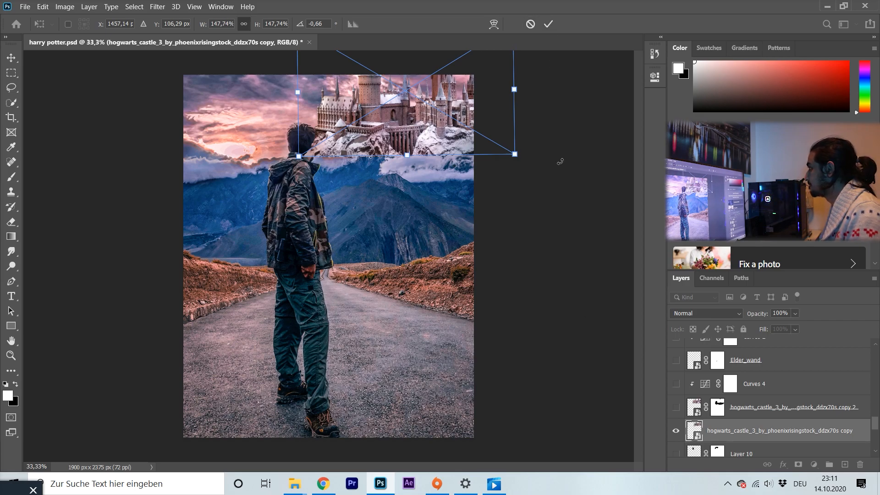
{"action": "left_click", "coordinate": [549, 24]}
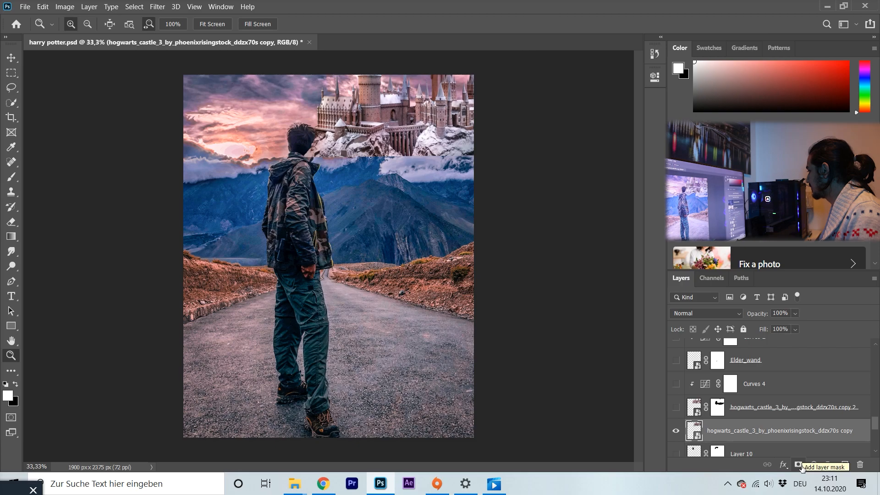
Add a new mask to the castle layer and paint its lower edge black with the 259 px brush to blend it into the clouds.
{"action": "left_click", "coordinate": [802, 465]}
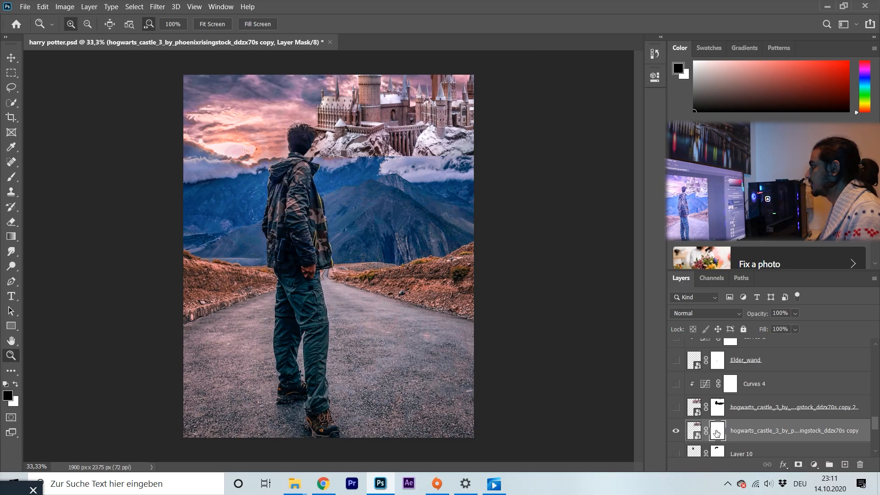
{"action": "left_click", "coordinate": [10, 181]}
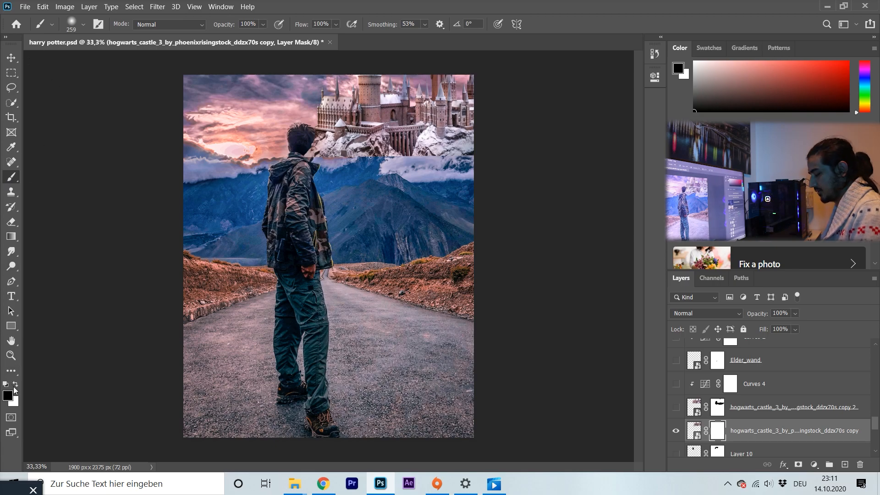
{"action": "key", "text": "x"}
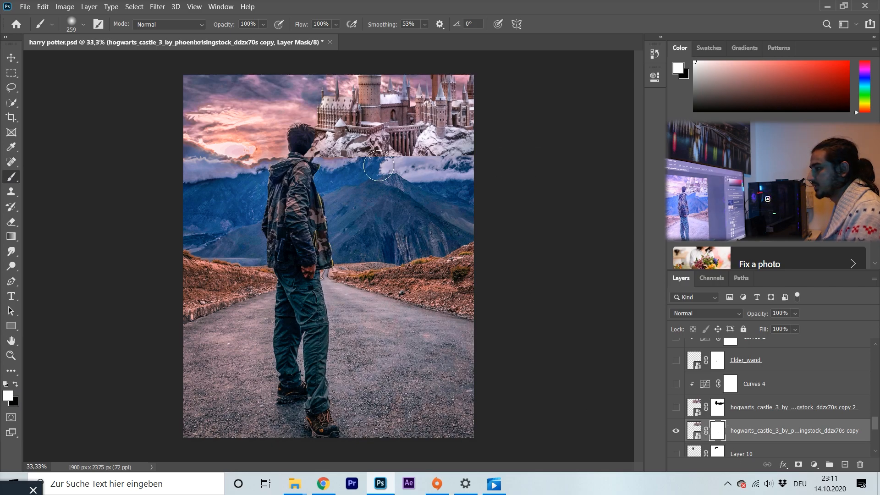
{"action": "left_click", "coordinate": [17, 385]}
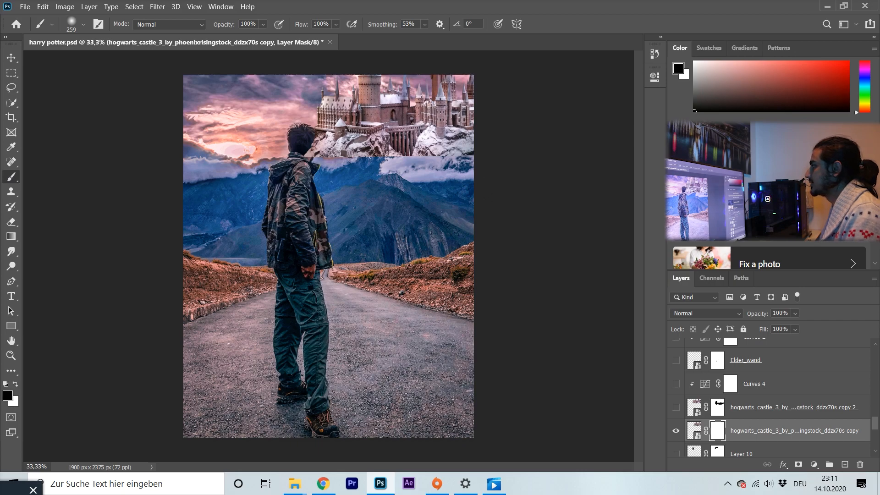
{"action": "mouse_move", "coordinate": [461, 164]}
{"action": "left_mouse_down"}
{"action": "mouse_move", "coordinate": [451, 156]}
{"action": "mouse_move", "coordinate": [377, 167]}
{"action": "mouse_move", "coordinate": [468, 165]}
{"action": "mouse_move", "coordinate": [337, 165]}
{"action": "mouse_move", "coordinate": [311, 161]}
{"action": "mouse_move", "coordinate": [311, 146]}
{"action": "mouse_move", "coordinate": [366, 161]}
{"action": "mouse_move", "coordinate": [503, 151]}
{"action": "left_mouse_up"}
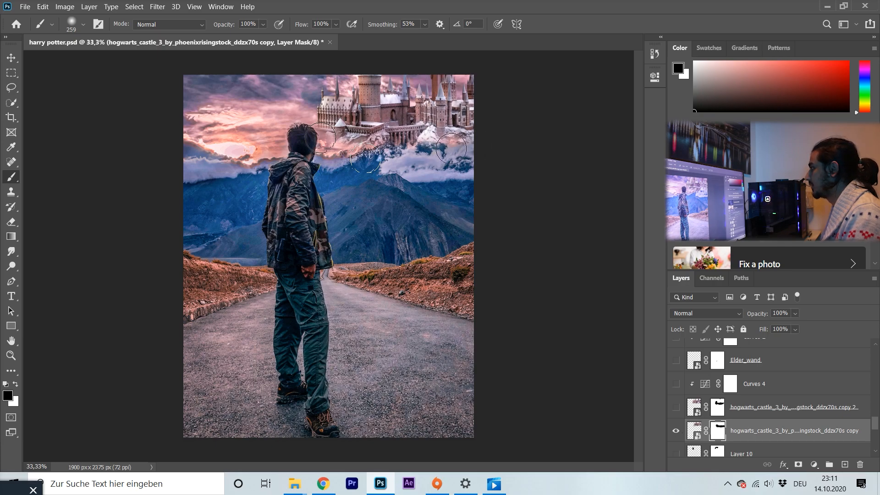
Show the hogwarts_castle copy 2 layer in place of the newly masked castle, delete the latter, and select copy 2's mask.
{"action": "left_click", "coordinate": [677, 433]}
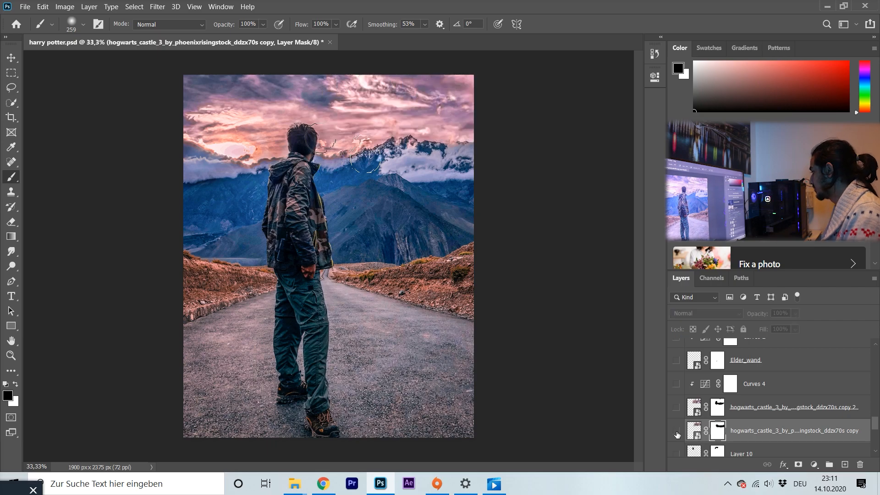
{"action": "left_click", "coordinate": [677, 409]}
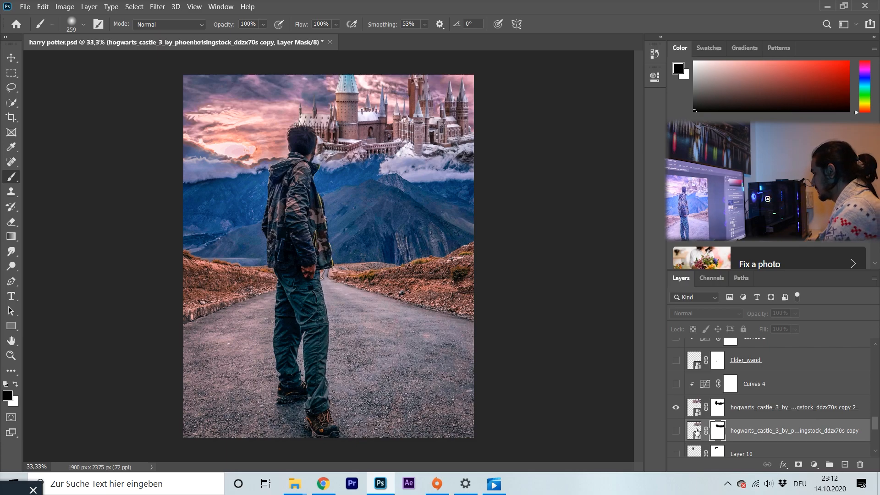
{"action": "key", "text": "Delete"}
{"action": "left_click", "coordinate": [718, 407]}
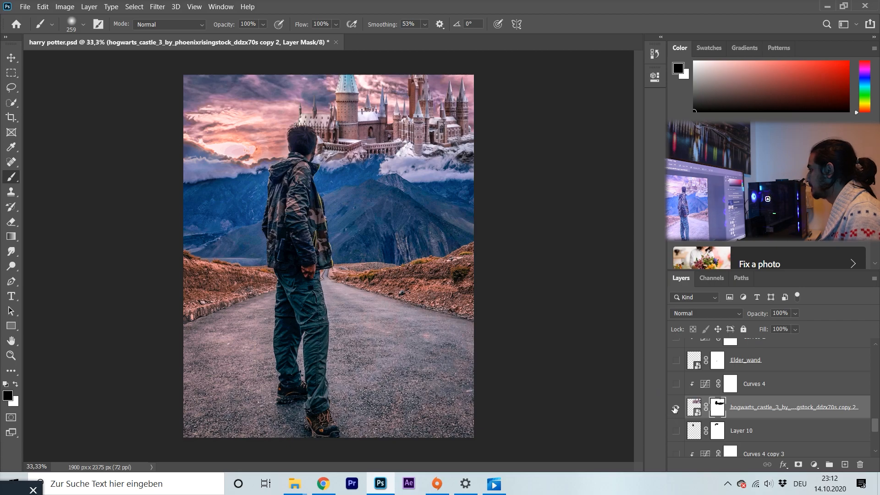
Compare the picture with and without the color graded image layer, leaving that layer hidden.
{"action": "scroll", "coordinate": [676, 409], "scroll_direction": "down", "scroll_amount": 10}
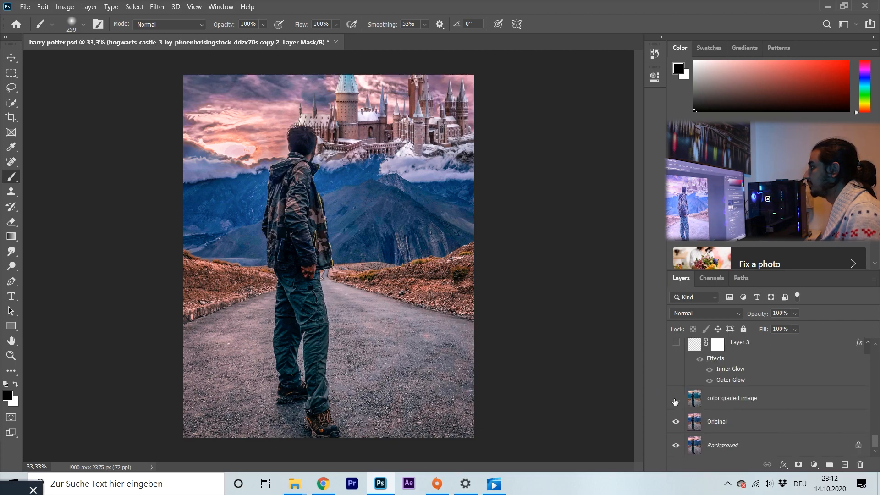
{"action": "left_click", "coordinate": [676, 399]}
{"action": "left_click", "coordinate": [676, 398]}
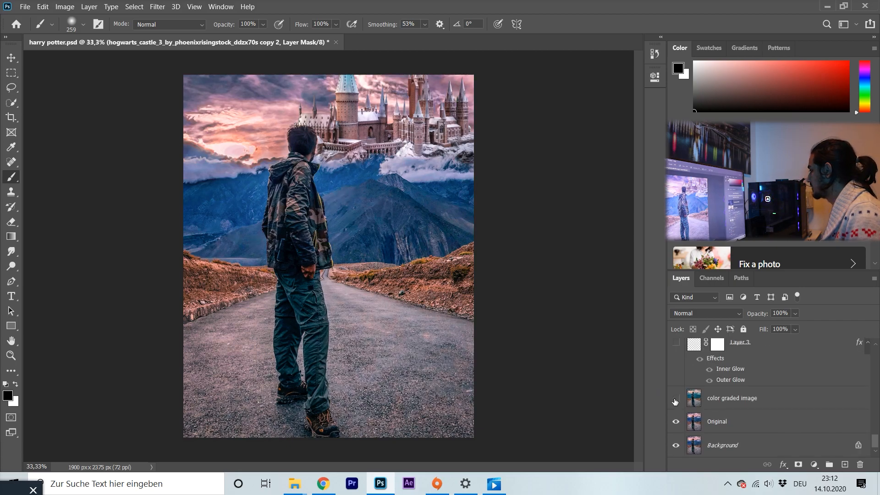
{"action": "left_click", "coordinate": [676, 398]}
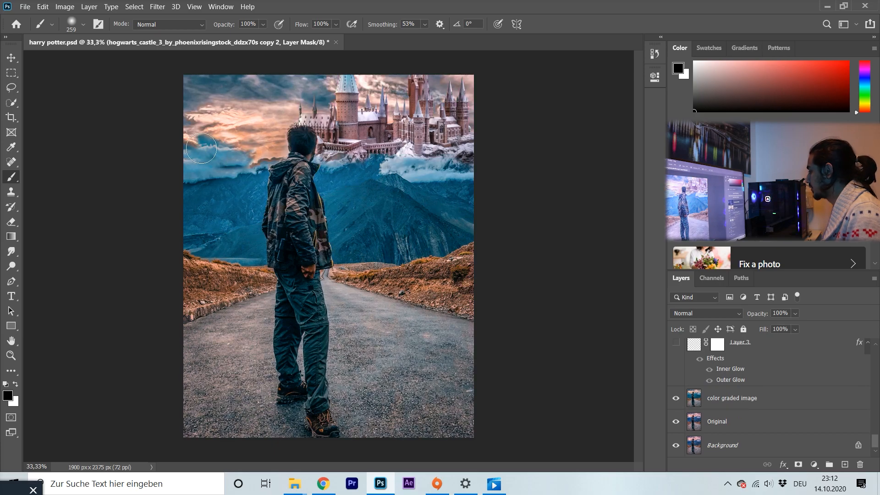
{"action": "left_click", "coordinate": [676, 399]}
{"action": "left_click", "coordinate": [676, 398]}
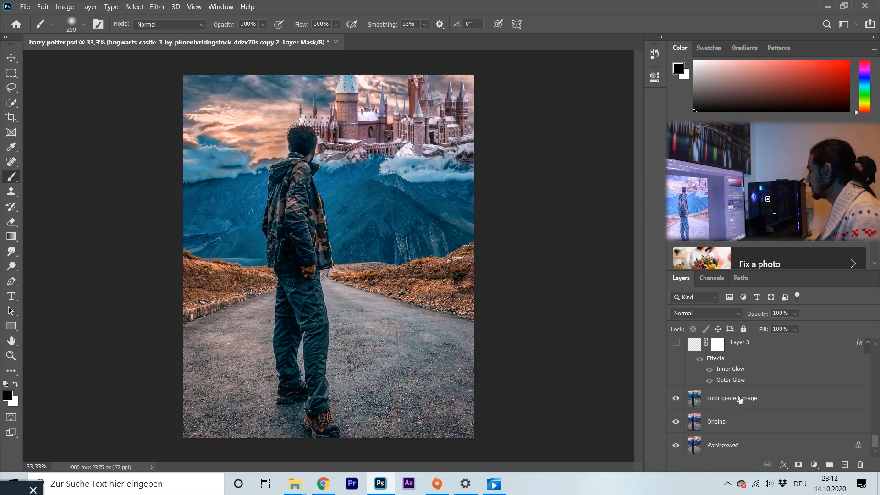
{"action": "left_click", "coordinate": [676, 399]}
Clone surrounding clouds over the bright sun area in the sky on the Original layer, using the 81 px Clone Stamp.
{"action": "left_click", "coordinate": [717, 421]}
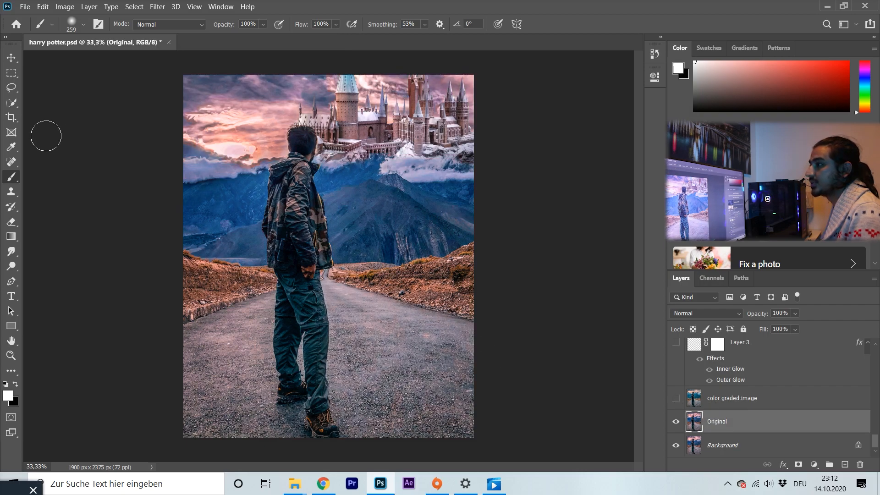
{"action": "left_click", "coordinate": [13, 192]}
{"action": "right_click", "coordinate": [16, 194]}
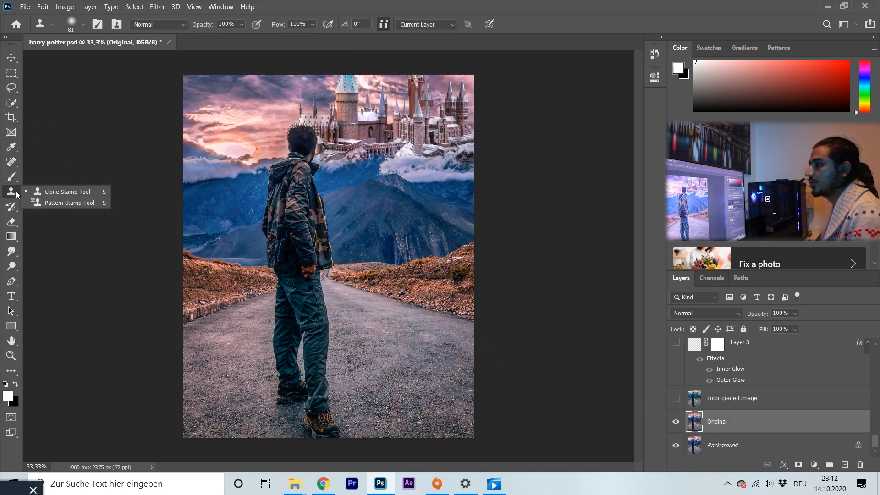
{"action": "left_click", "coordinate": [75, 192]}
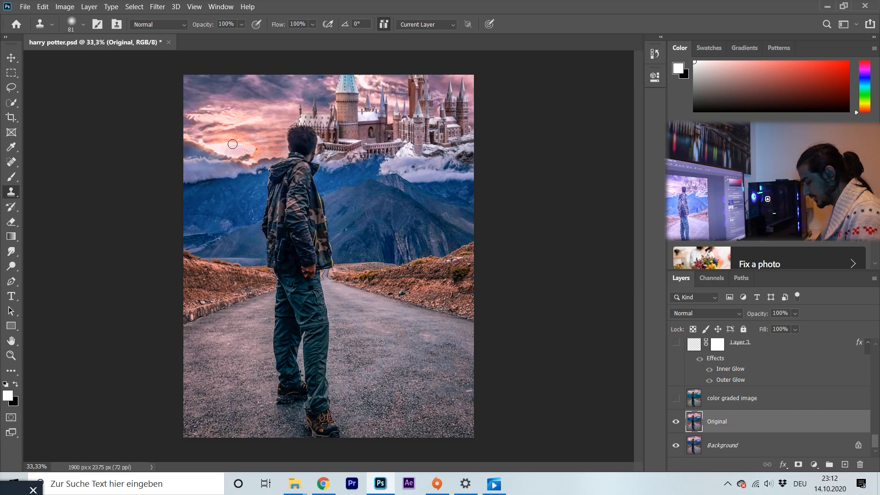
{"action": "left_click", "coordinate": [213, 122], "text": "alt"}
{"action": "left_click_drag", "start_coordinate": [218, 138], "coordinate": [214, 144]}
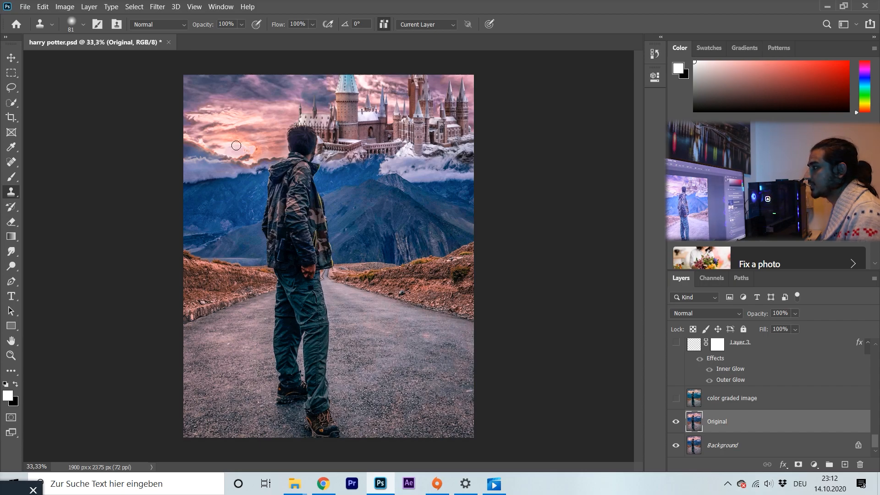
{"action": "left_click", "coordinate": [232, 129], "text": "alt"}
{"action": "mouse_move", "coordinate": [257, 148]}
{"action": "left_mouse_down"}
{"action": "mouse_move", "coordinate": [205, 148]}
{"action": "mouse_move", "coordinate": [244, 157]}
{"action": "mouse_move", "coordinate": [225, 145]}
{"action": "left_mouse_up"}
{"action": "left_click", "coordinate": [240, 124], "text": "alt"}
{"action": "left_click", "coordinate": [239, 131], "text": "alt"}
{"action": "left_click", "coordinate": [225, 129], "text": "alt"}
{"action": "left_click", "coordinate": [260, 134], "text": "alt"}
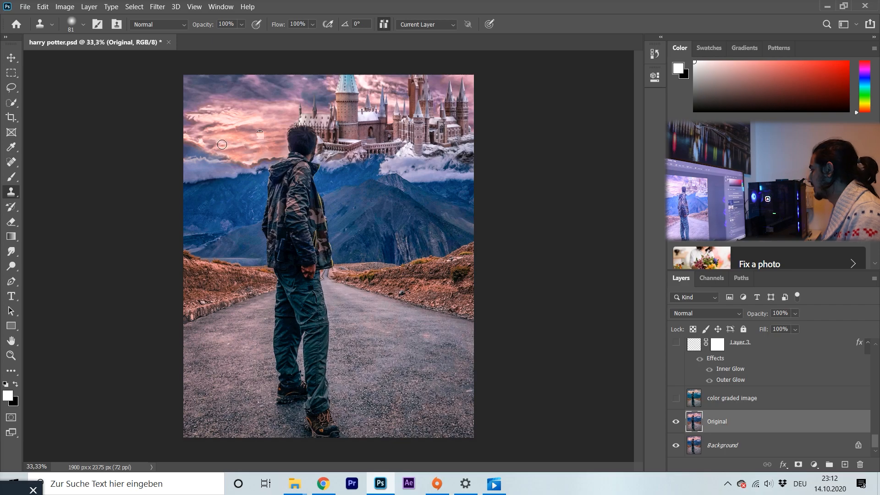
Show the color graded image layer, then make the castle layer's mask active with the Brush tool ready.
{"action": "left_click", "coordinate": [676, 400]}
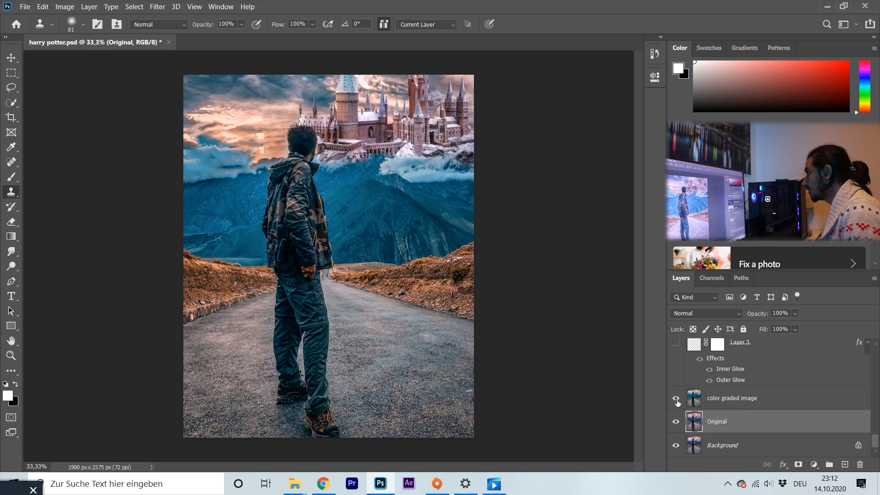
{"action": "left_click", "coordinate": [719, 401]}
{"action": "scroll", "coordinate": [719, 402], "scroll_direction": "up", "scroll_amount": 5}
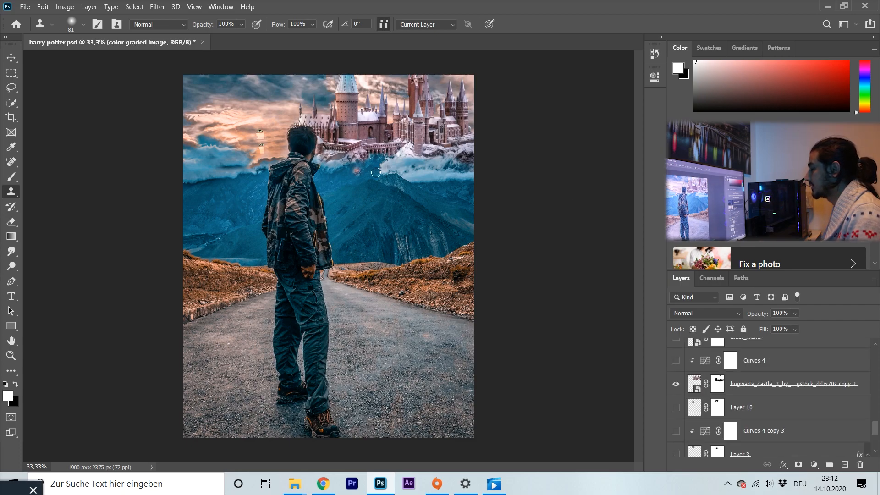
{"action": "left_click", "coordinate": [720, 383]}
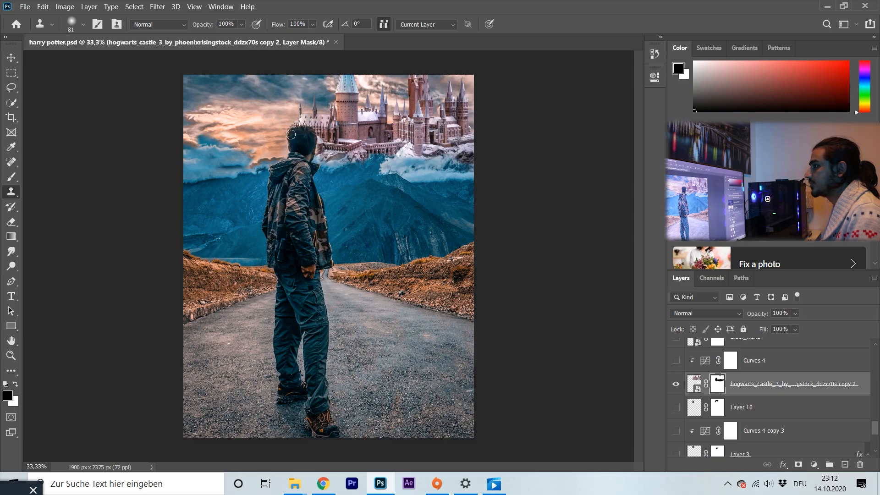
{"action": "left_click", "coordinate": [13, 177]}
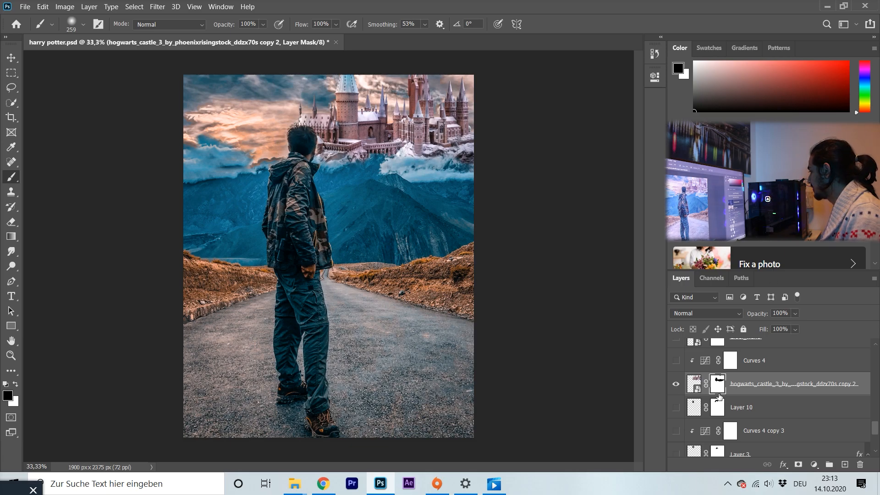
Hide the castle, color graded image, Original and Background layers to examine Layer 10 on its own, then hide it too.
{"action": "left_click", "coordinate": [676, 385]}
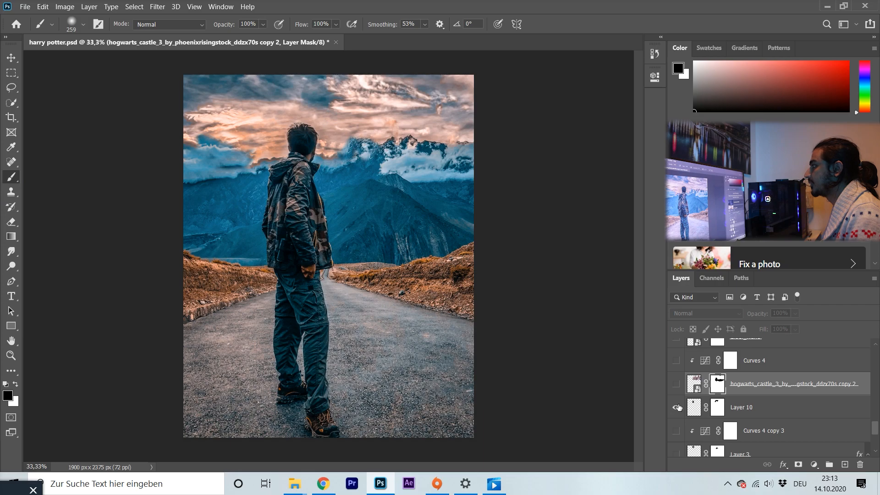
{"action": "scroll", "coordinate": [679, 407], "scroll_direction": "down", "scroll_amount": 5}
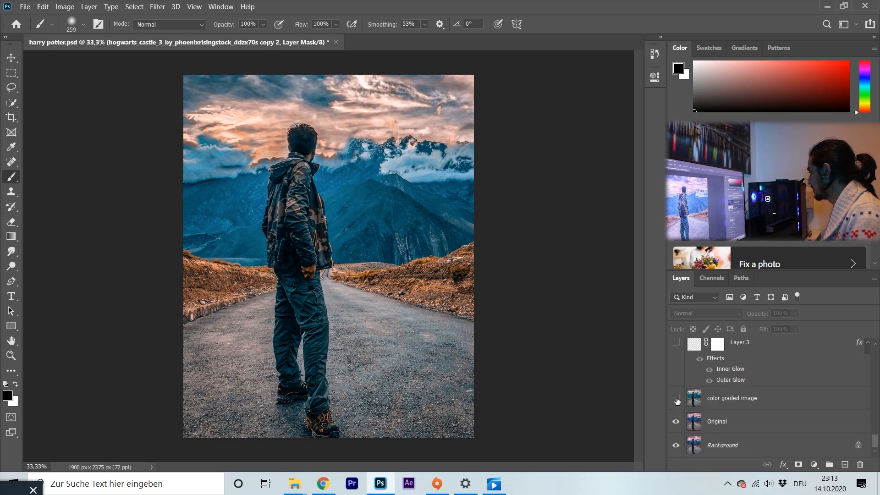
{"action": "left_click", "coordinate": [676, 400]}
{"action": "left_click", "coordinate": [677, 421]}
{"action": "left_click", "coordinate": [676, 445]}
{"action": "scroll", "coordinate": [686, 424], "scroll_direction": "up", "scroll_amount": 2}
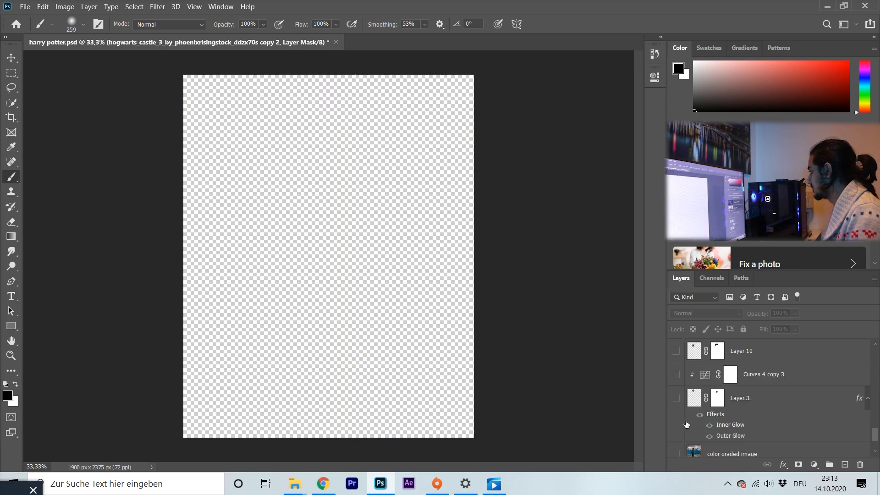
{"action": "left_click", "coordinate": [676, 351]}
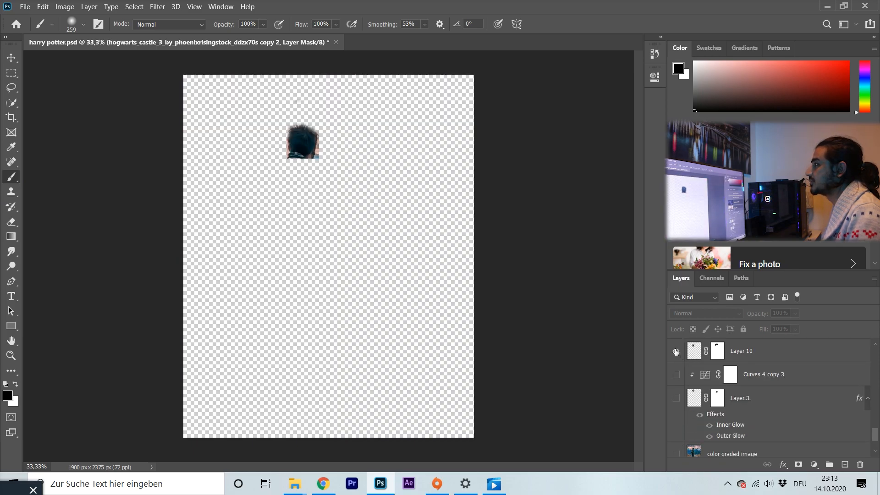
{"action": "left_click", "coordinate": [676, 352]}
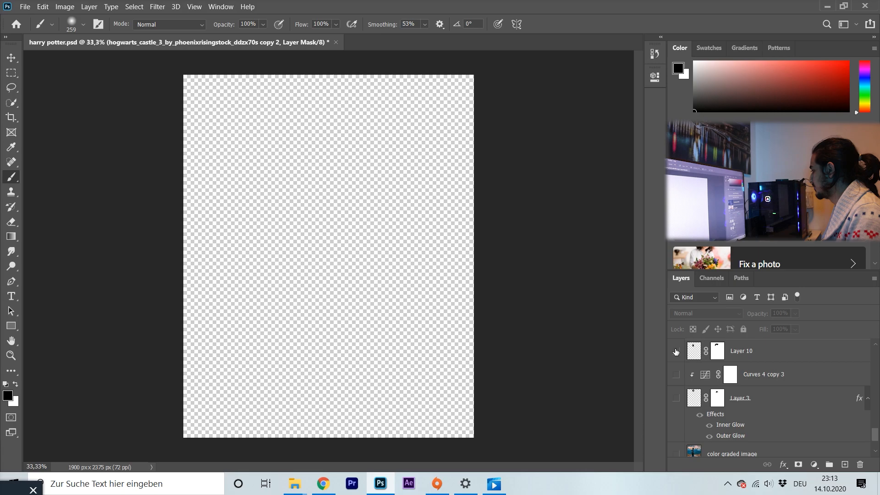
Show the color graded image, Original, Background and Hogwarts castle layers again.
{"action": "scroll", "coordinate": [679, 385], "scroll_direction": "down", "scroll_amount": 2}
{"action": "left_click", "coordinate": [677, 399]}
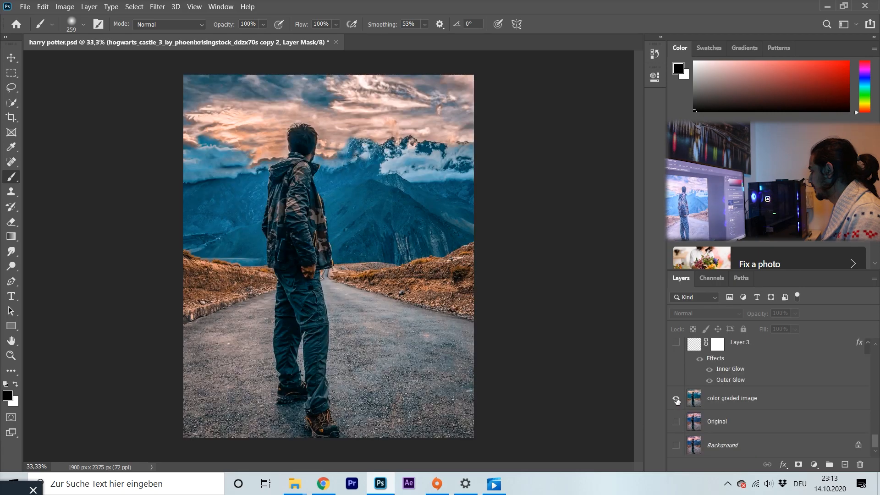
{"action": "left_click", "coordinate": [676, 422]}
{"action": "scroll", "coordinate": [671, 447], "scroll_direction": "up", "scroll_amount": 5}
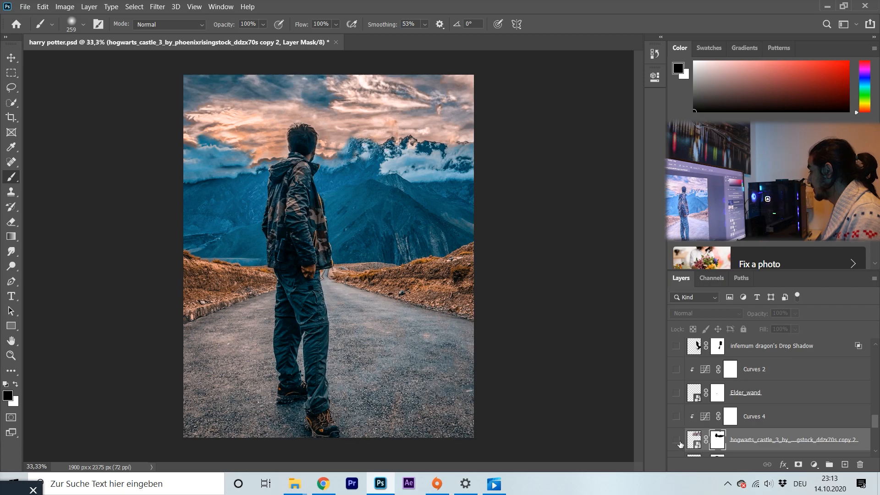
{"action": "left_click", "coordinate": [677, 441]}
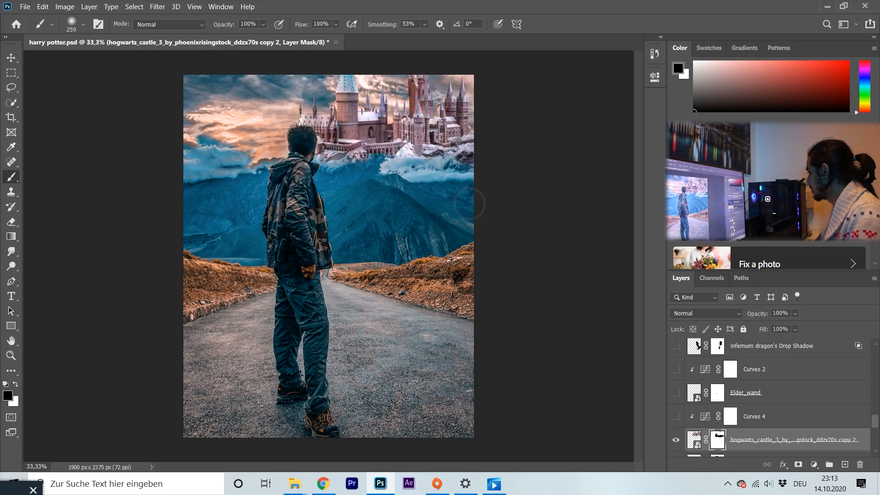
Show Layer 10 with the head cutout beneath the castle layer and make it the active layer.
{"action": "scroll", "coordinate": [764, 380], "scroll_direction": "down", "scroll_amount": 2}
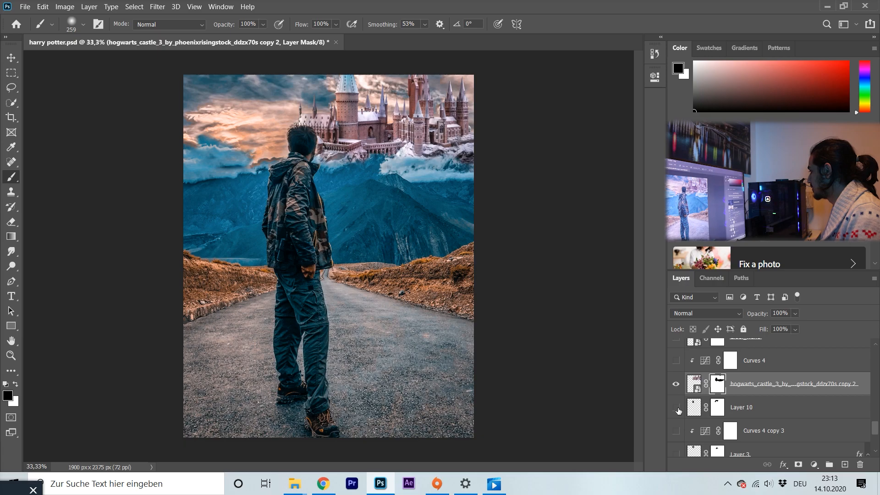
{"action": "scroll", "coordinate": [683, 397], "scroll_direction": "down", "scroll_amount": 2}
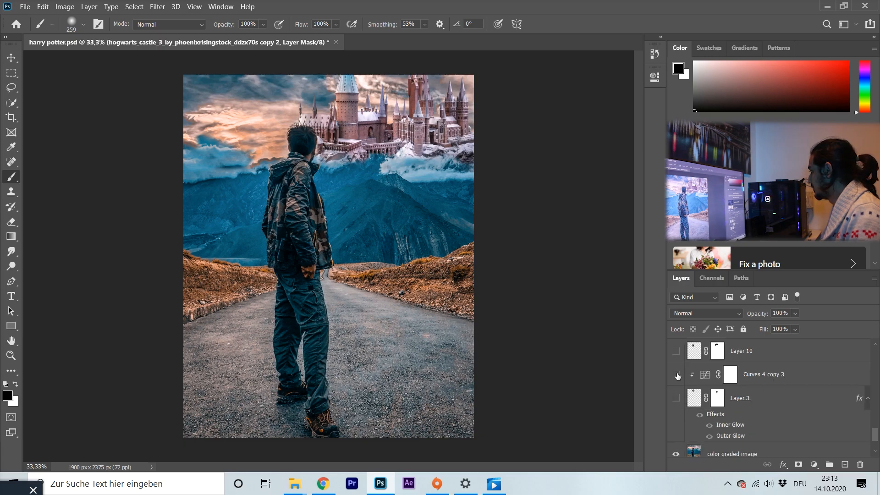
{"action": "scroll", "coordinate": [685, 373], "scroll_direction": "up", "scroll_amount": 2}
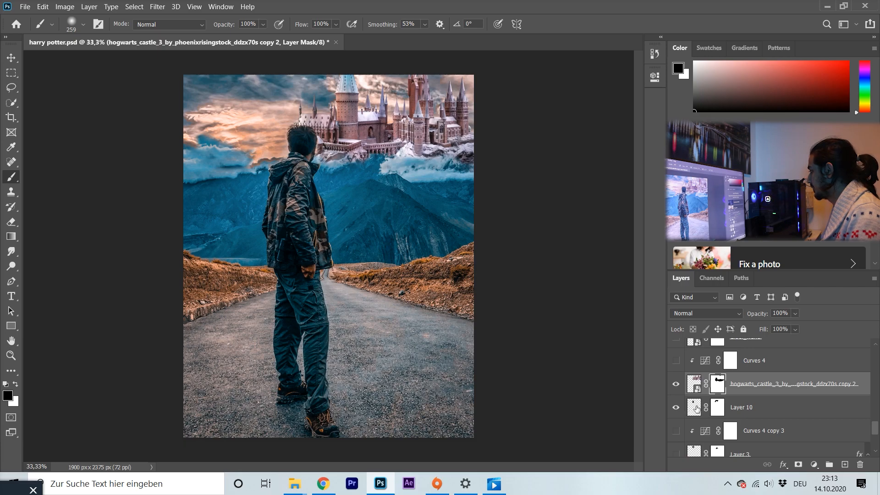
{"action": "left_click", "coordinate": [693, 409]}
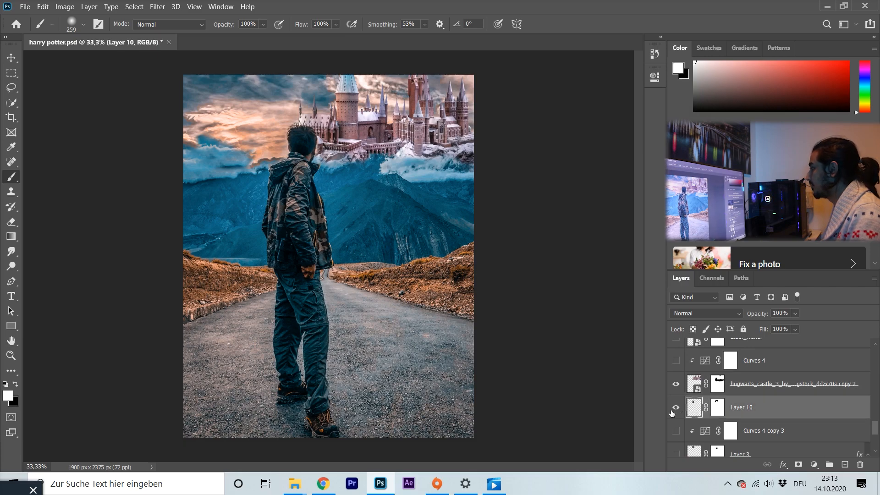
Select the man's head on the color graded image layer with the Quick Selection Tool and copy it to a new layer.
{"action": "scroll", "coordinate": [692, 414], "scroll_direction": "down", "scroll_amount": 5}
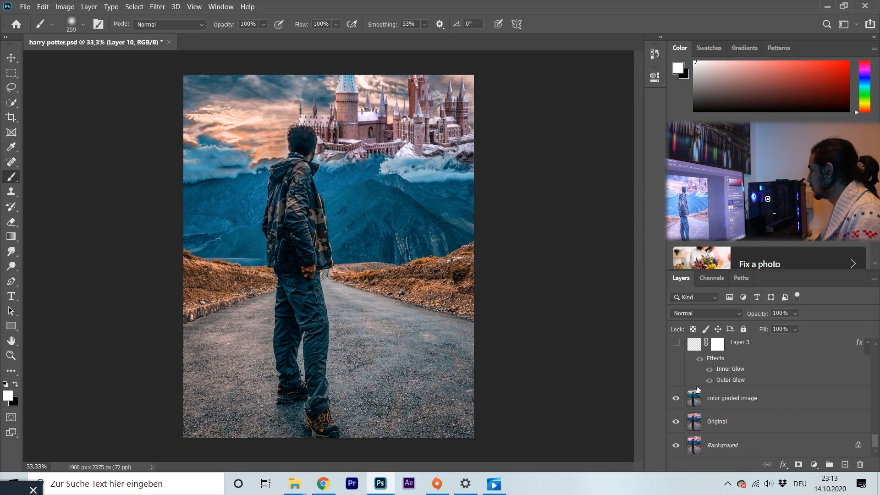
{"action": "left_click", "coordinate": [694, 399]}
{"action": "scroll", "coordinate": [696, 395], "scroll_direction": "up", "scroll_amount": 2}
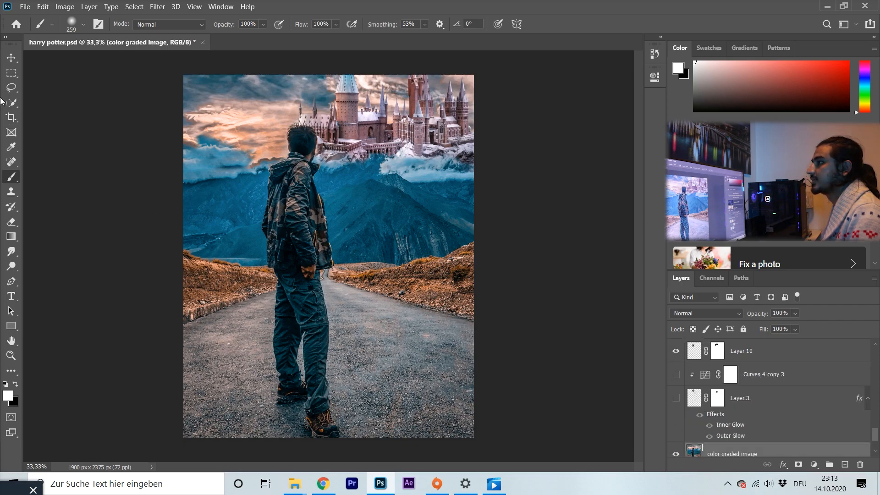
{"action": "left_click", "coordinate": [11, 88]}
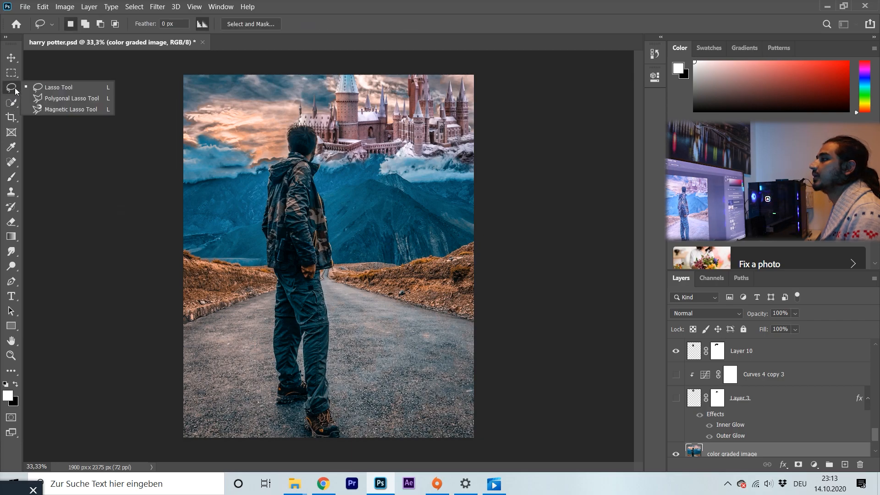
{"action": "left_click", "coordinate": [11, 103]}
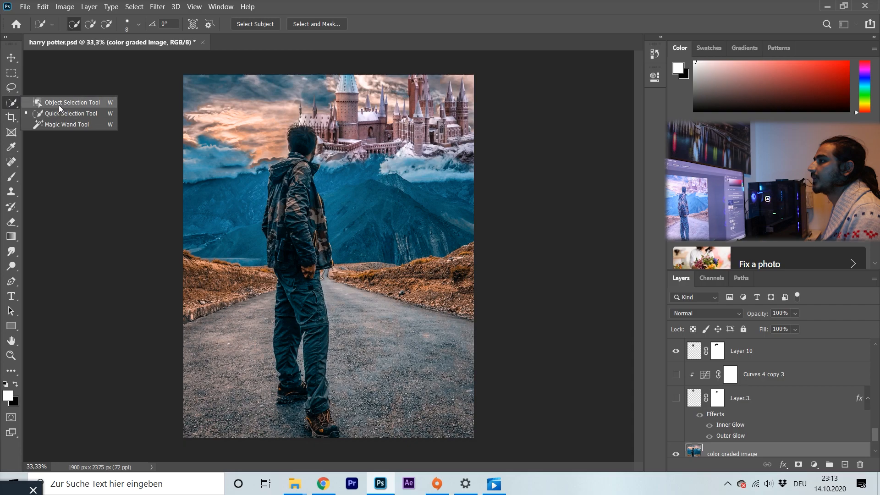
{"action": "left_click", "coordinate": [62, 113]}
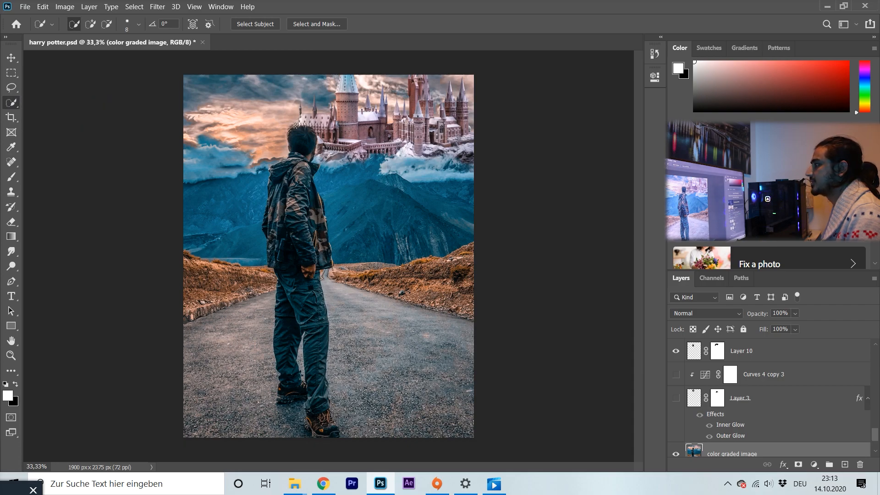
{"action": "left_click_drag", "start_coordinate": [294, 124], "coordinate": [290, 151]}
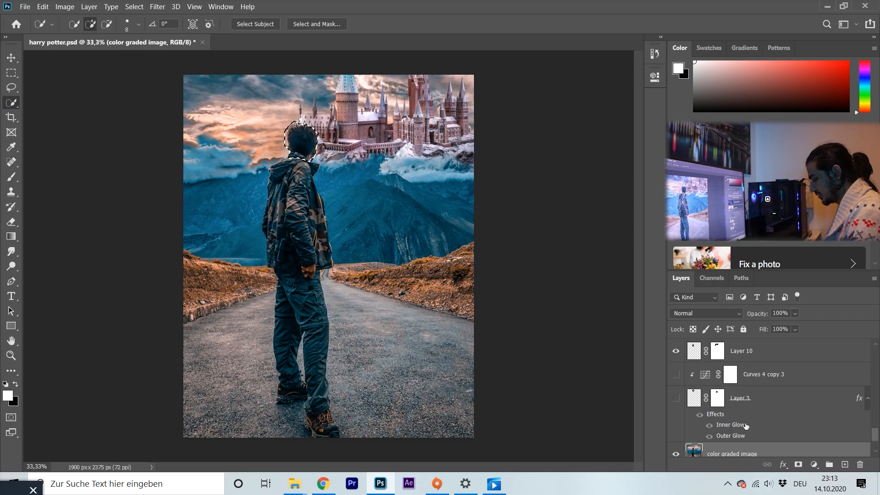
{"action": "key", "text": "ctrl+j"}
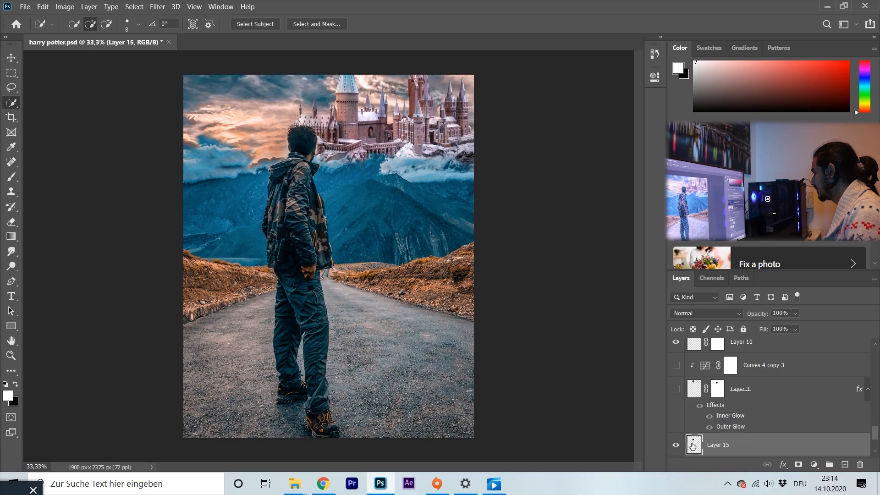
Compare the new head cutout with Layer 10 in the layer stack, and delete the new cutout layer.
{"action": "scroll", "coordinate": [697, 449], "scroll_direction": "up", "scroll_amount": 2}
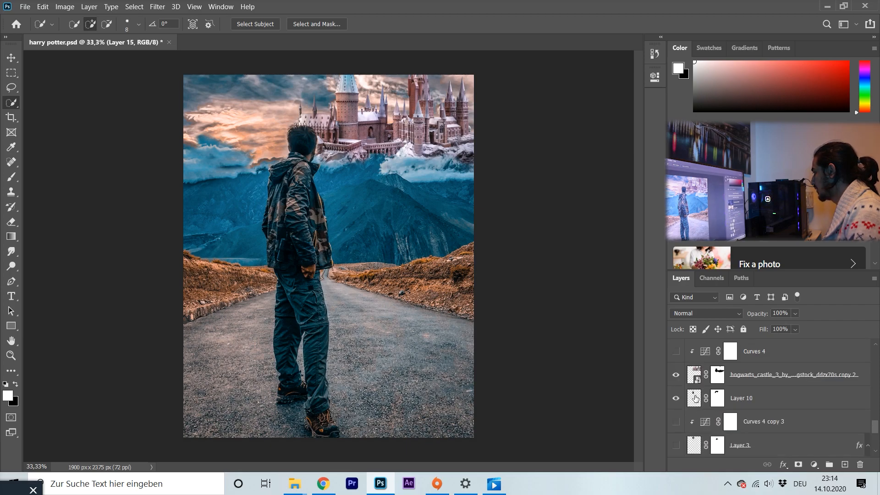
{"action": "scroll", "coordinate": [699, 396], "scroll_direction": "down", "scroll_amount": 2}
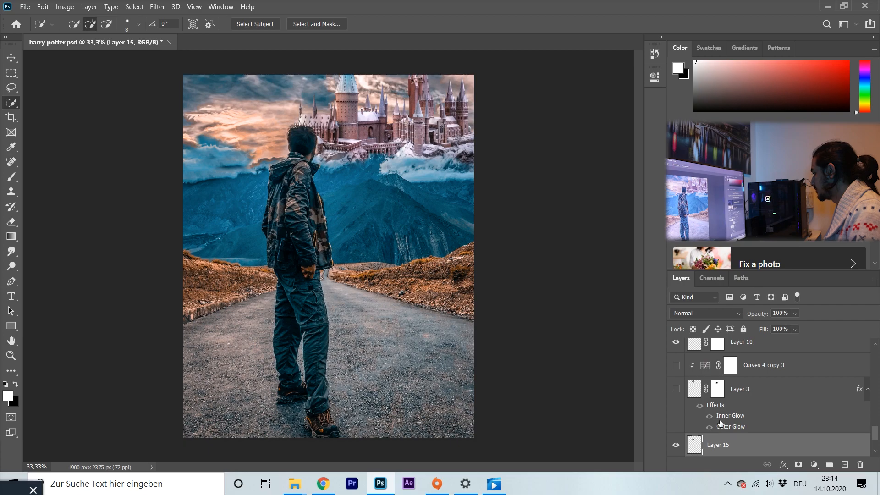
{"action": "scroll", "coordinate": [701, 433], "scroll_direction": "down", "scroll_amount": 2}
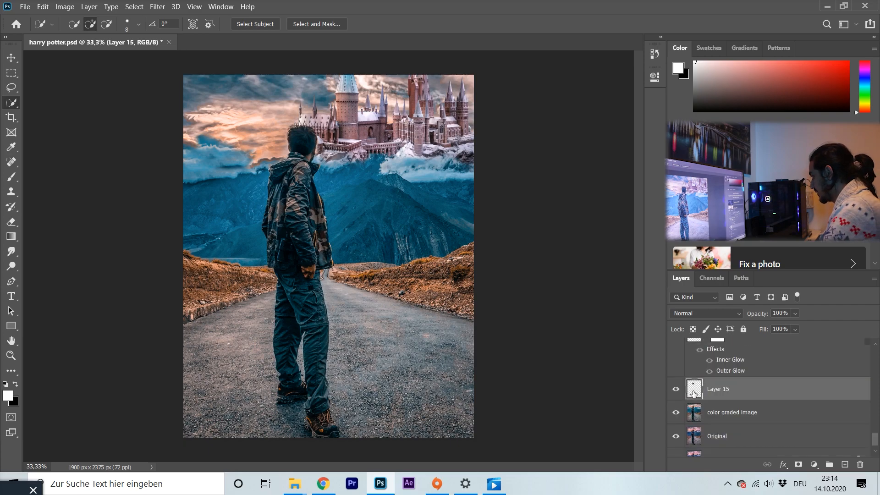
{"action": "key", "text": "Delete"}
Show the moon on Layer 3, and select that layer and the castle layer in turn to compare their stacking order.
{"action": "scroll", "coordinate": [702, 397], "scroll_direction": "up", "scroll_amount": 2}
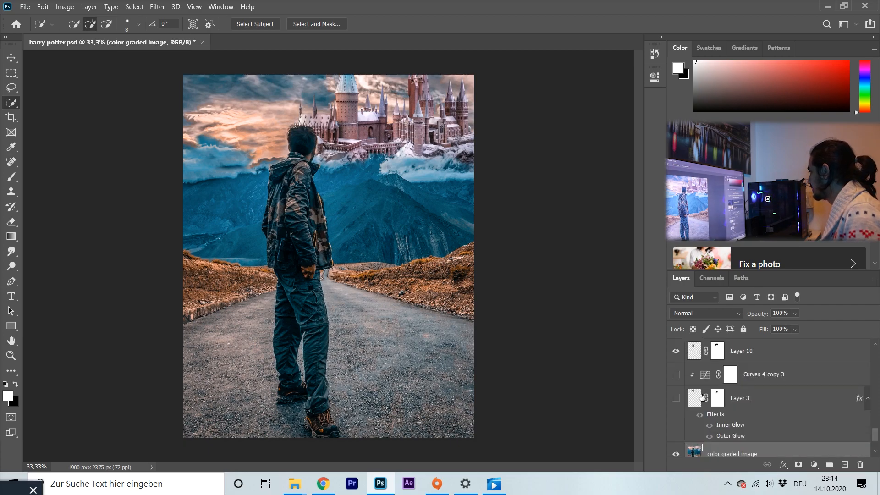
{"action": "left_click", "coordinate": [676, 399]}
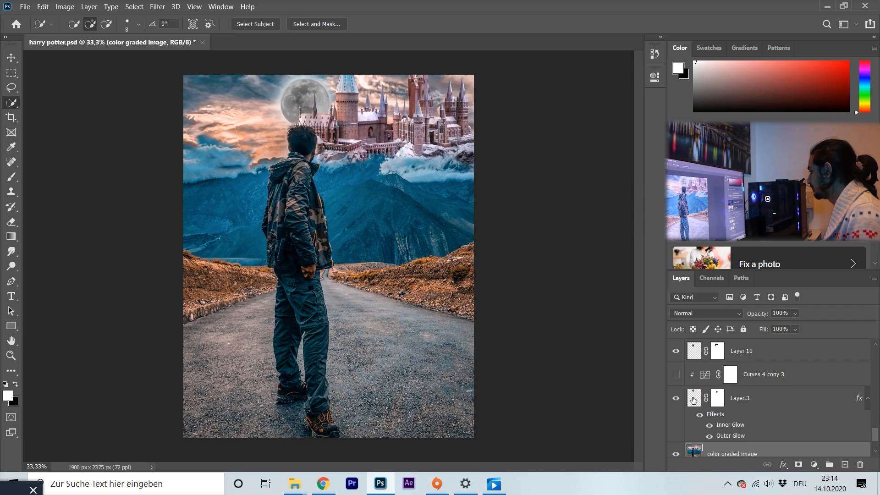
{"action": "left_click", "coordinate": [694, 400]}
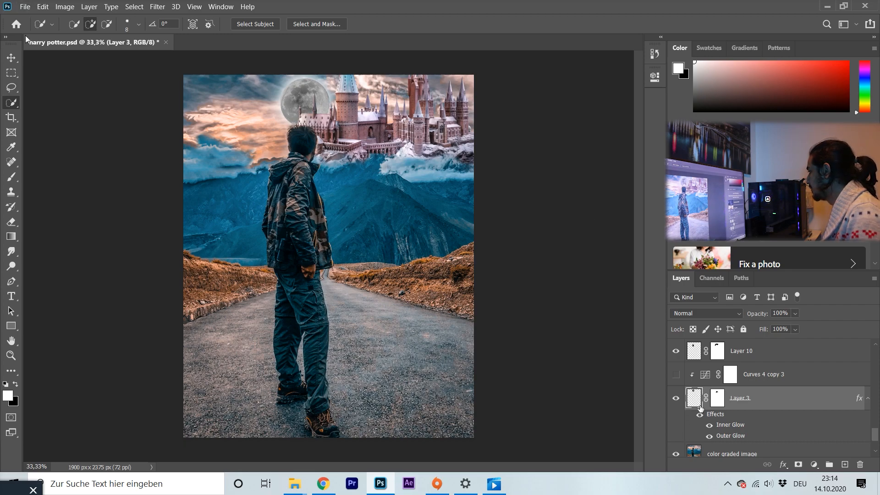
{"action": "scroll", "coordinate": [697, 404], "scroll_direction": "up", "scroll_amount": 2}
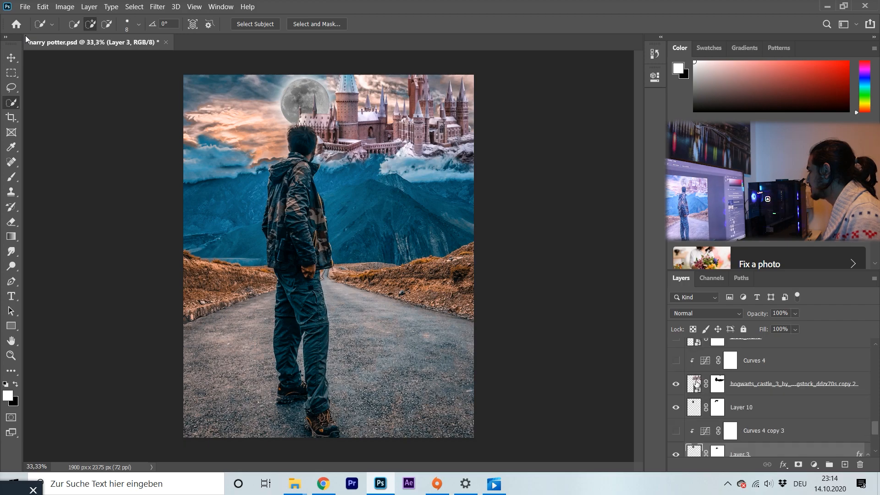
{"action": "left_click", "coordinate": [697, 384]}
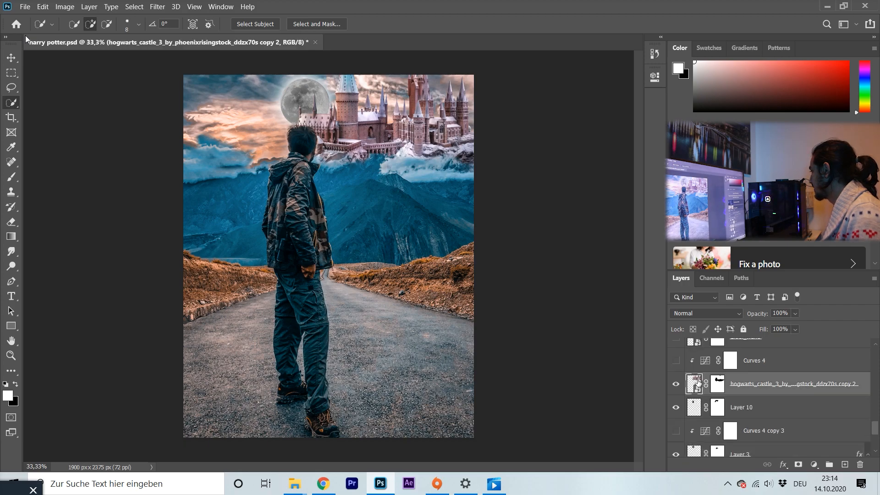
{"action": "scroll", "coordinate": [697, 397], "scroll_direction": "down", "scroll_amount": 2}
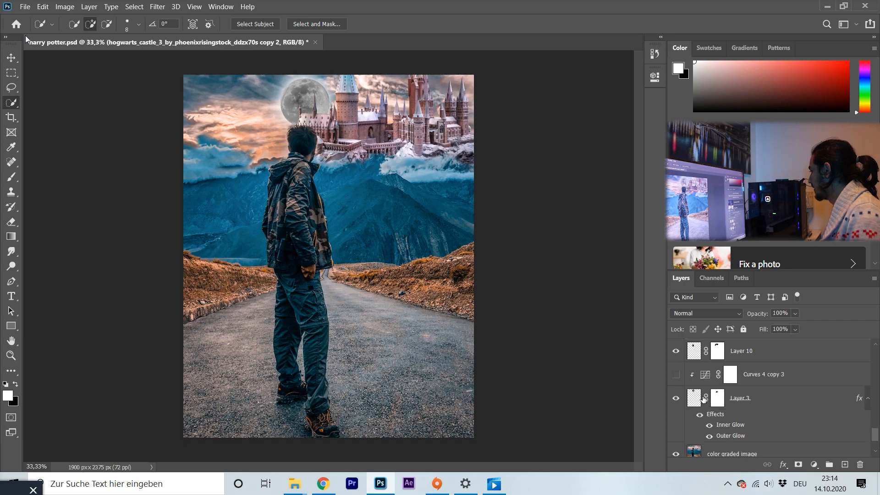
Rename Layer 3 as moon and Layer 10 as head copy.
{"action": "double_click", "coordinate": [741, 398]}
{"action": "type", "text": "moon"}
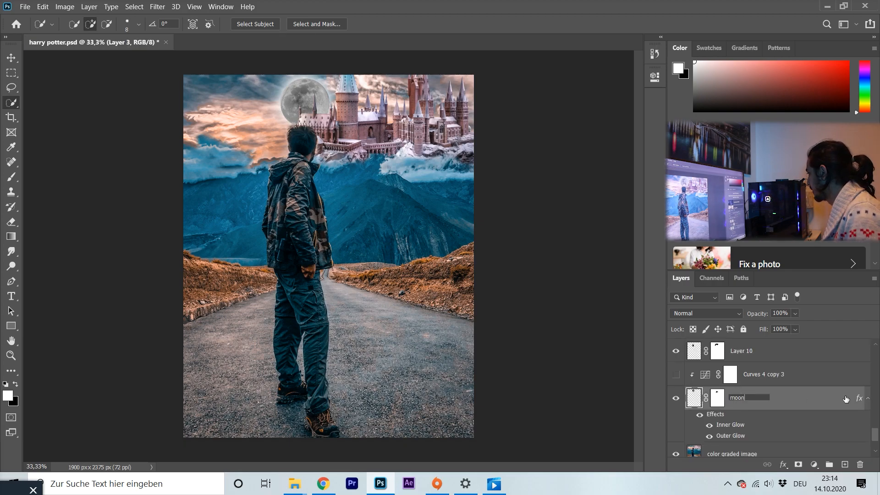
{"action": "double_click", "coordinate": [746, 351]}
{"action": "type", "text": "head copy"}
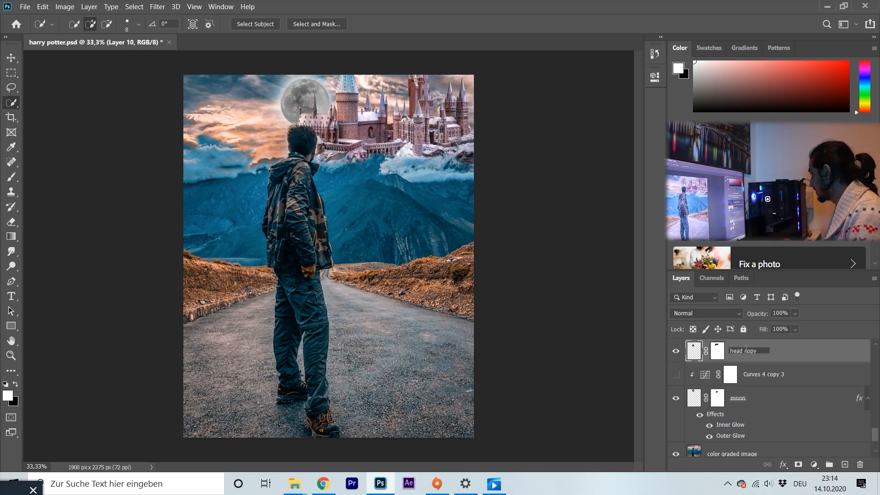
{"action": "key", "text": "Return"}
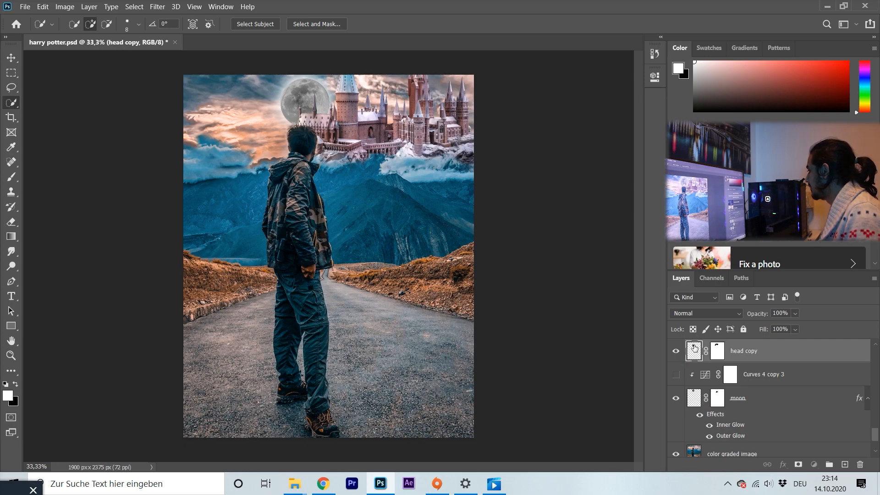
Make the moon layer's mask active with the Brush tool ready.
{"action": "left_click", "coordinate": [697, 400]}
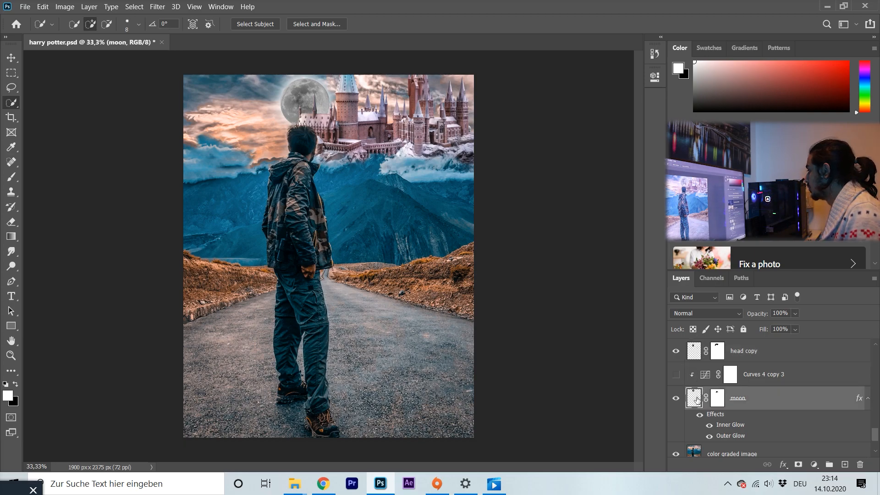
{"action": "scroll", "coordinate": [699, 393], "scroll_direction": "up", "scroll_amount": 2}
{"action": "scroll", "coordinate": [700, 393], "scroll_direction": "down", "scroll_amount": 2}
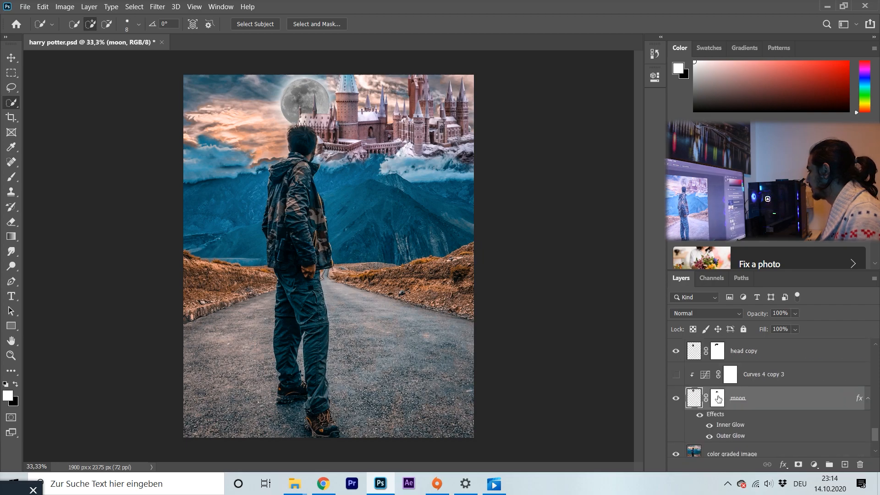
{"action": "left_click", "coordinate": [717, 398]}
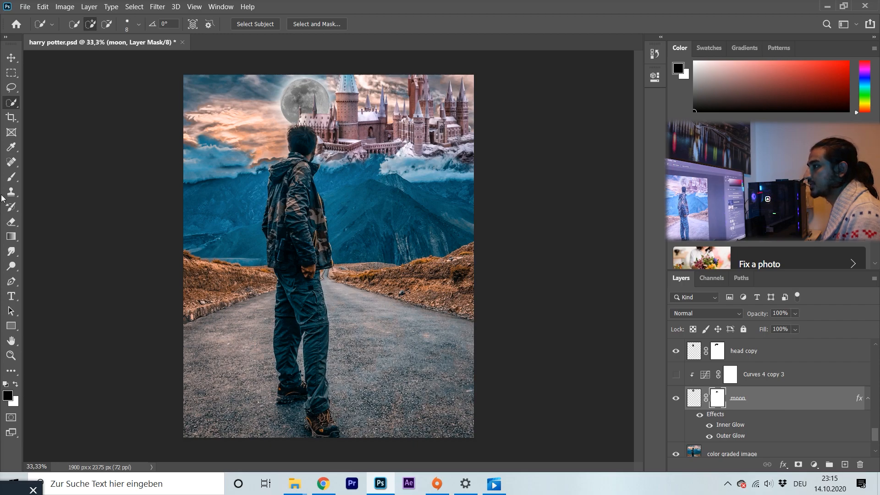
{"action": "left_click", "coordinate": [11, 176]}
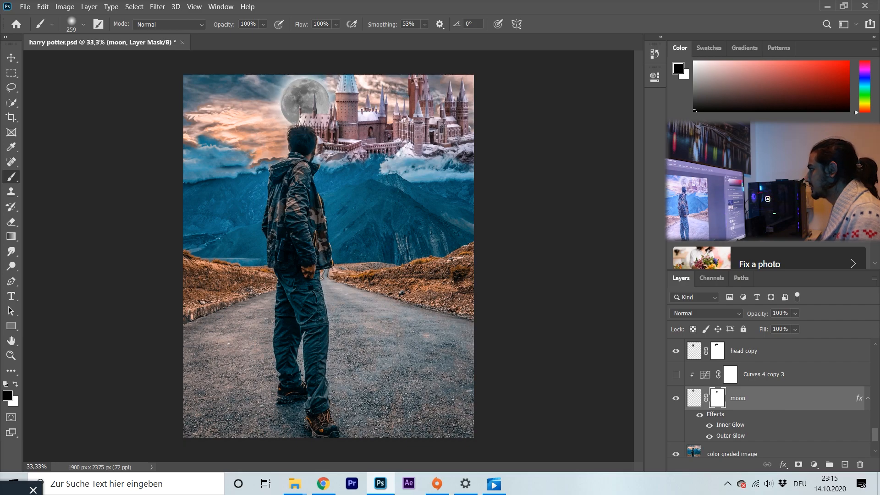
Compare the moon with and without its Inner Glow and Outer Glow effects, leaving the effects hidden.
{"action": "left_click", "coordinate": [699, 416]}
{"action": "left_click", "coordinate": [699, 417]}
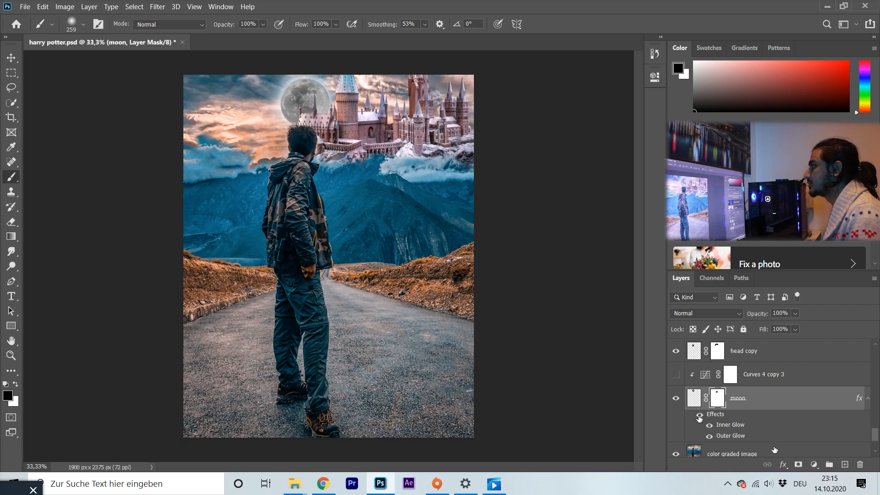
{"action": "left_click", "coordinate": [699, 417]}
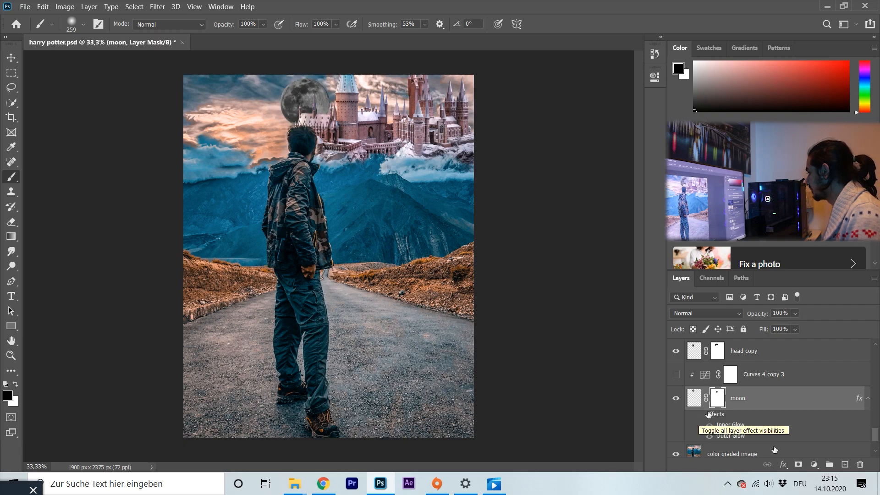
Duplicate the moon layer and delete the copy's layer mask.
{"action": "left_click", "coordinate": [700, 399]}
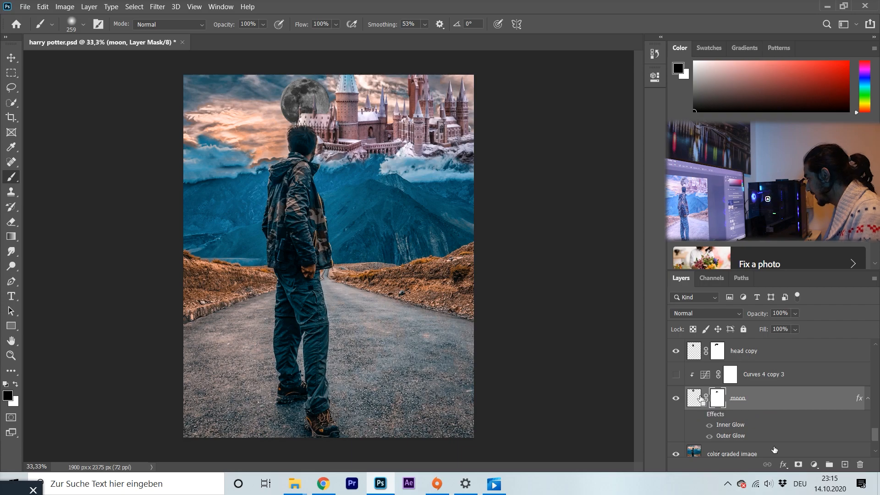
{"action": "key", "text": "ctrl+j"}
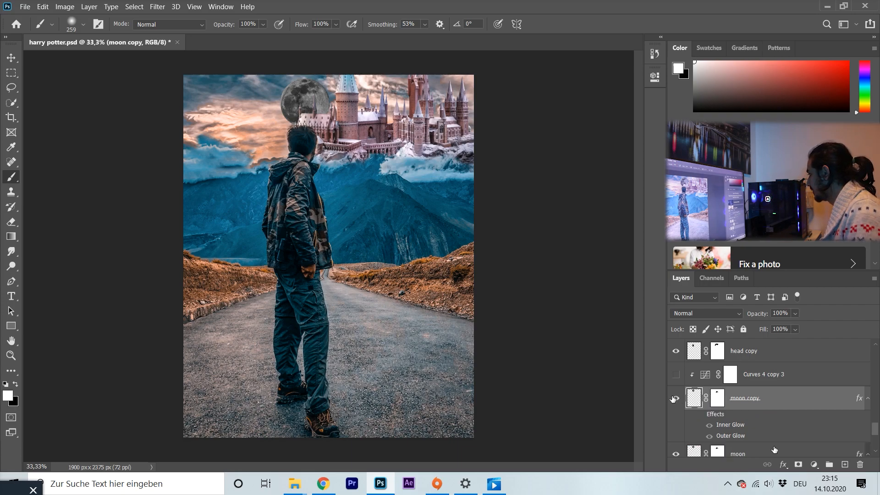
{"action": "left_click", "coordinate": [718, 398]}
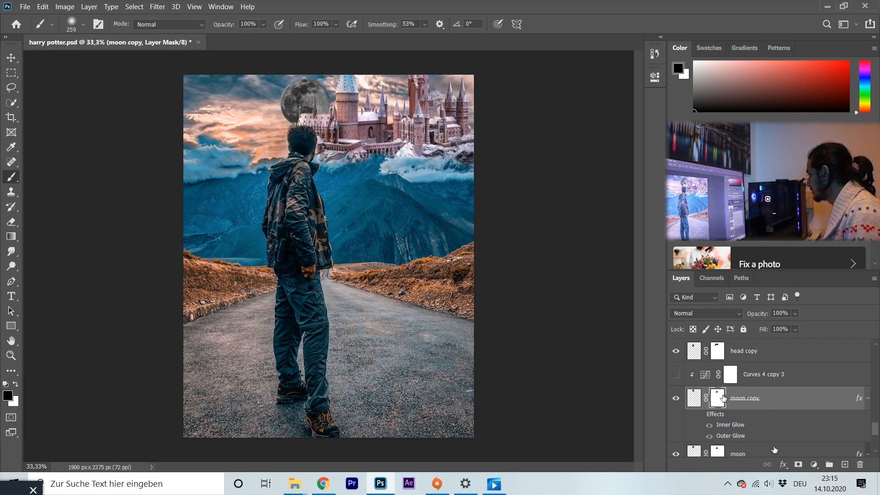
{"action": "right_click", "coordinate": [719, 397]}
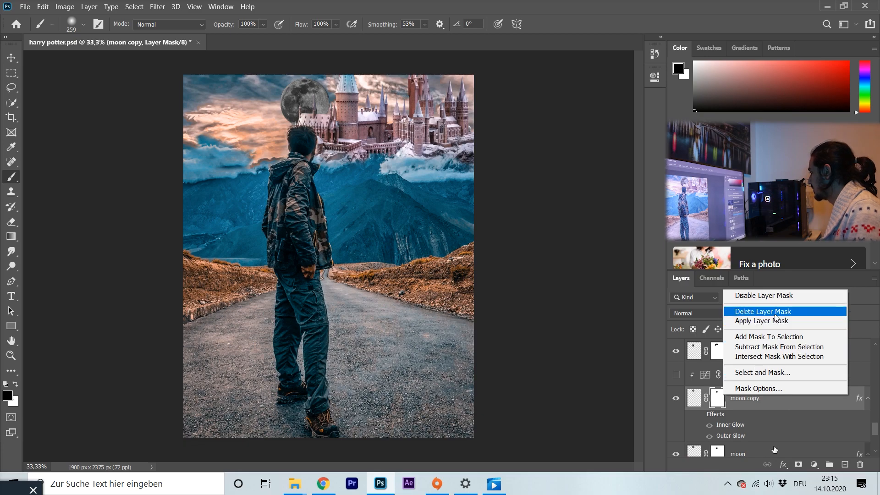
{"action": "left_click", "coordinate": [742, 312]}
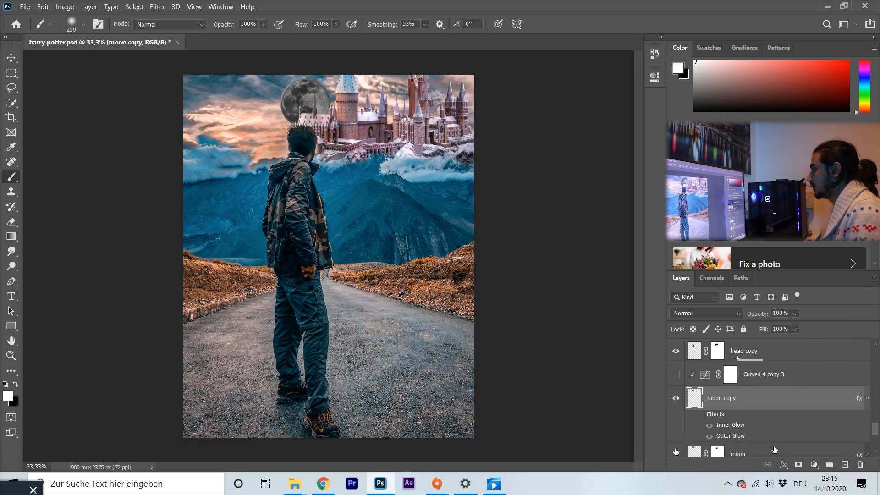
Compare the image with the moon layers hidden, delete the moon copy layer and show the original moon layer.
{"action": "scroll", "coordinate": [702, 414], "scroll_direction": "down", "scroll_amount": 1}
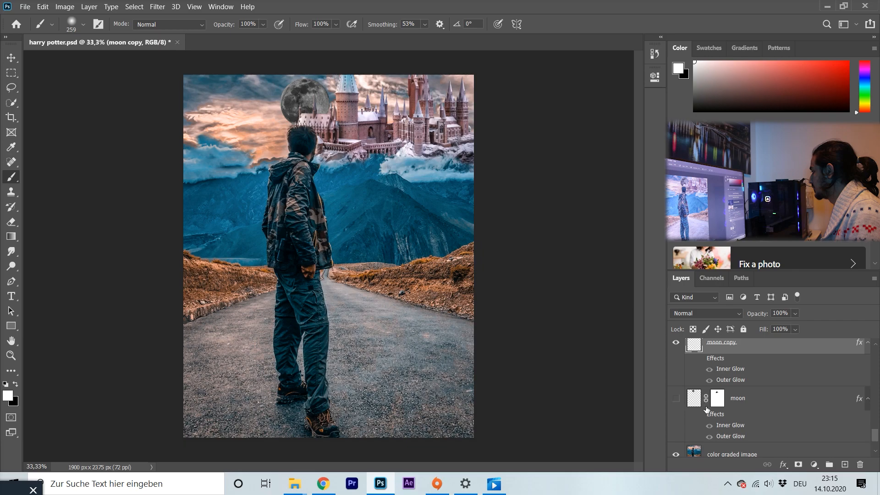
{"action": "scroll", "coordinate": [705, 406], "scroll_direction": "up", "scroll_amount": 1}
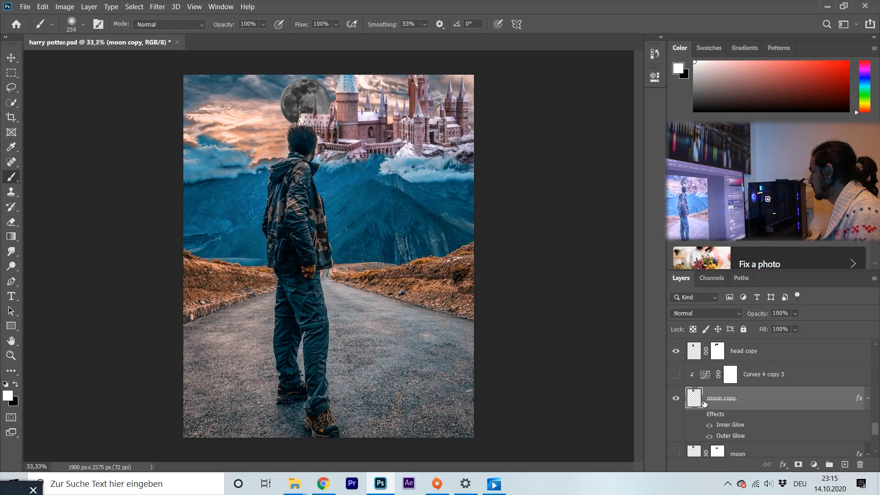
{"action": "left_click", "coordinate": [676, 399]}
{"action": "scroll", "coordinate": [679, 415], "scroll_direction": "down", "scroll_amount": 1}
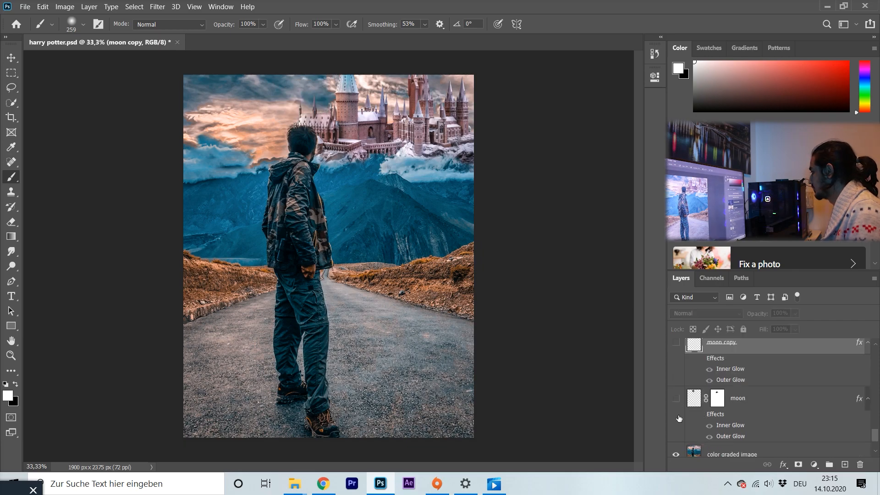
{"action": "key", "text": "Delete"}
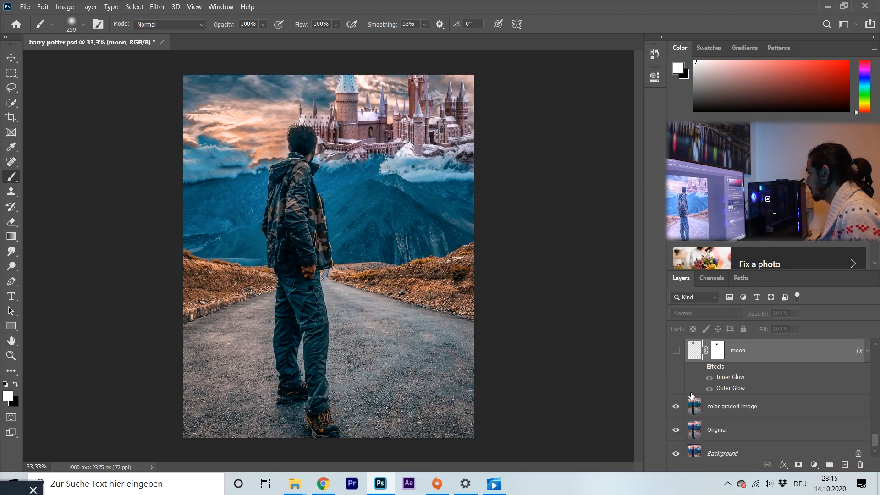
{"action": "left_click", "coordinate": [677, 351]}
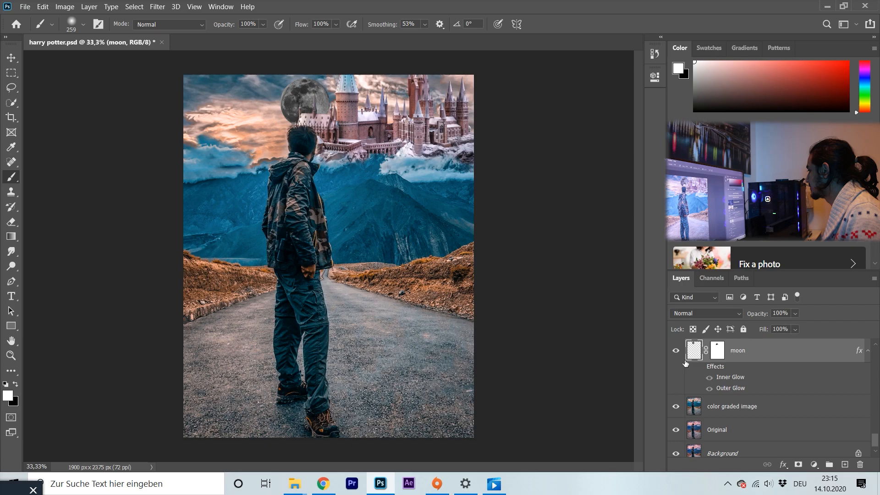
Review the moon layer's Outer Glow settings and show its layer effects.
{"action": "left_click", "coordinate": [784, 464]}
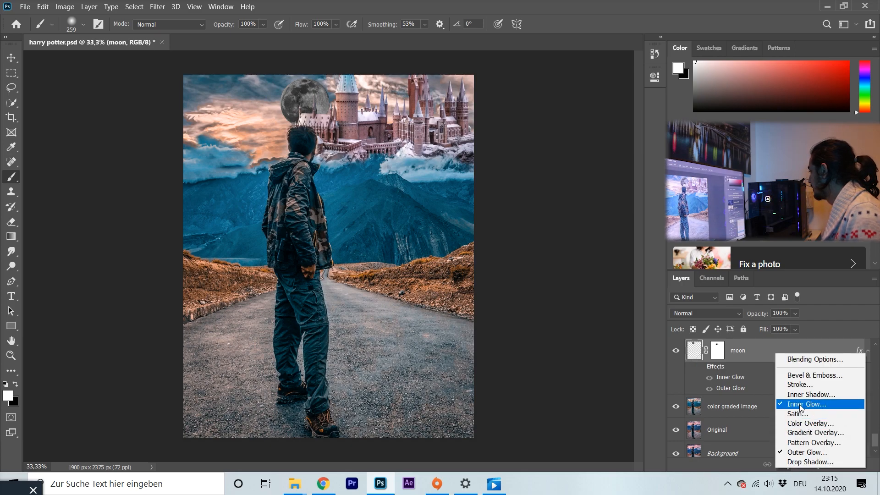
{"action": "left_click", "coordinate": [806, 452]}
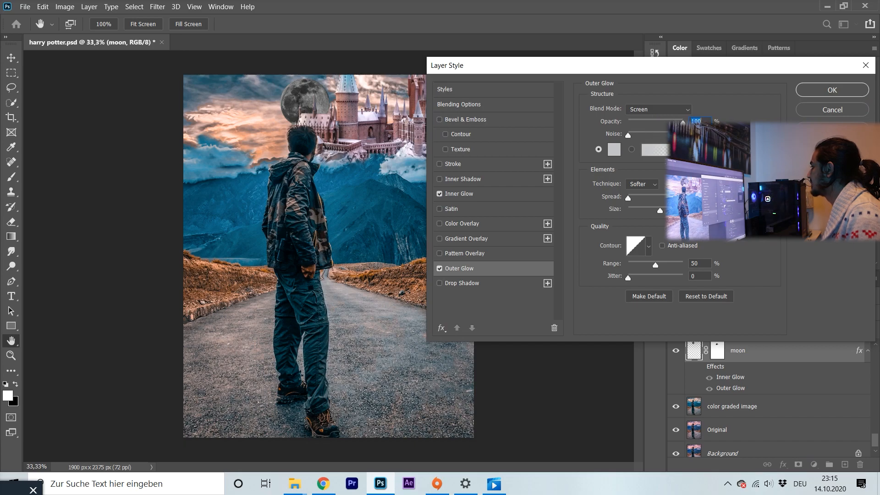
{"action": "left_click", "coordinate": [832, 91]}
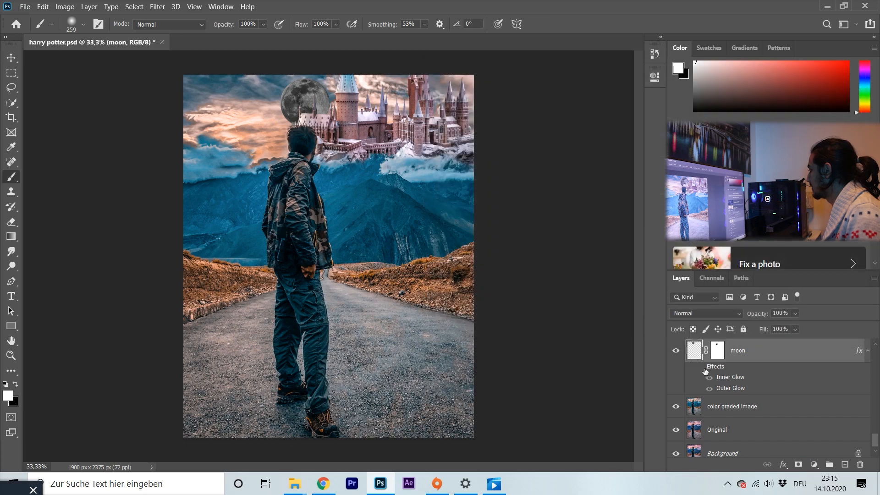
{"action": "left_click", "coordinate": [701, 367]}
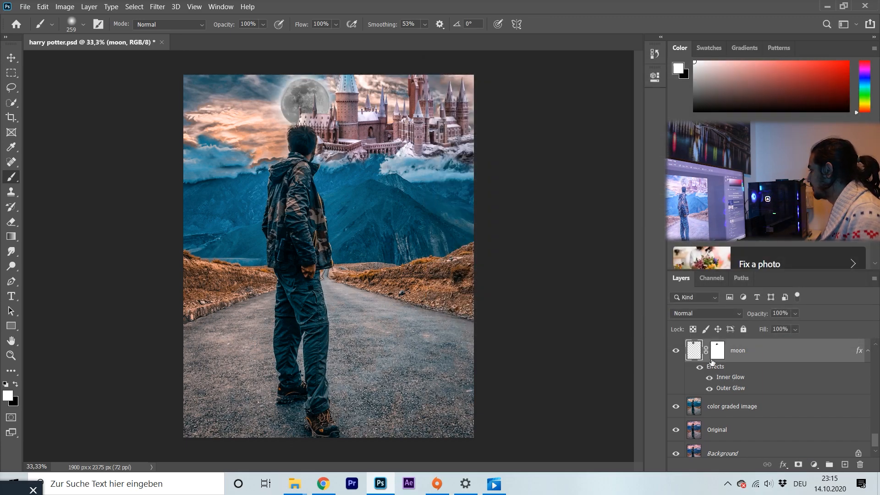
Compare the image with and without the head copy layer, and select that layer.
{"action": "scroll", "coordinate": [698, 405], "scroll_direction": "up", "scroll_amount": 2}
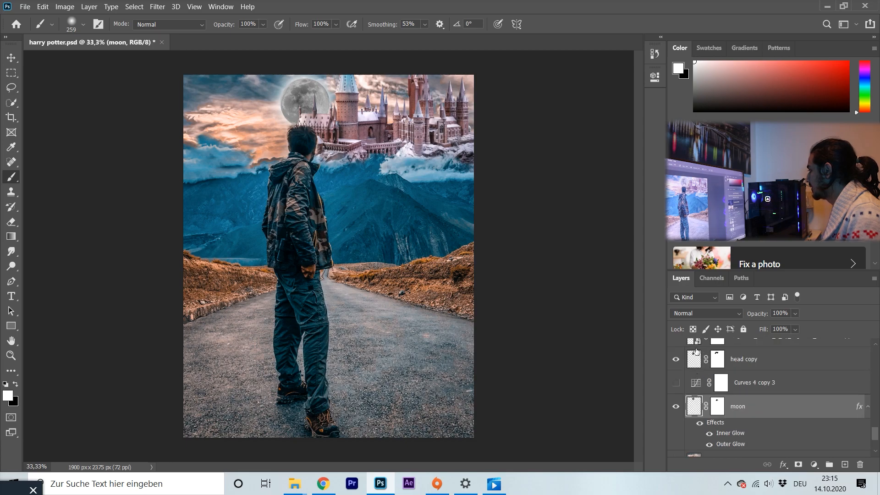
{"action": "scroll", "coordinate": [695, 363], "scroll_direction": "down", "scroll_amount": 2}
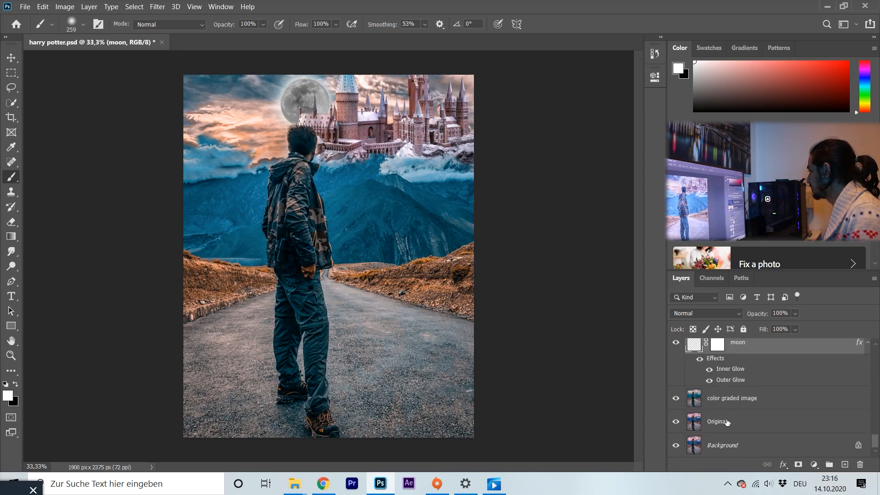
{"action": "scroll", "coordinate": [693, 369], "scroll_direction": "up", "scroll_amount": 4}
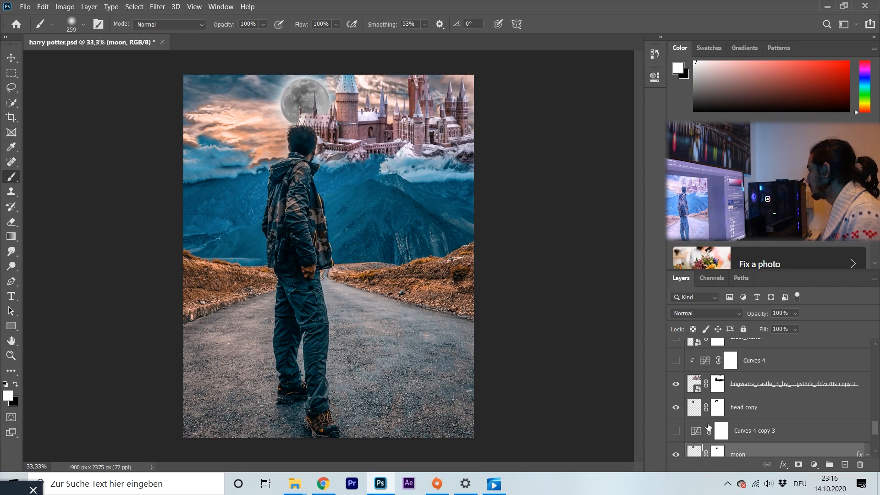
{"action": "left_click", "coordinate": [678, 408]}
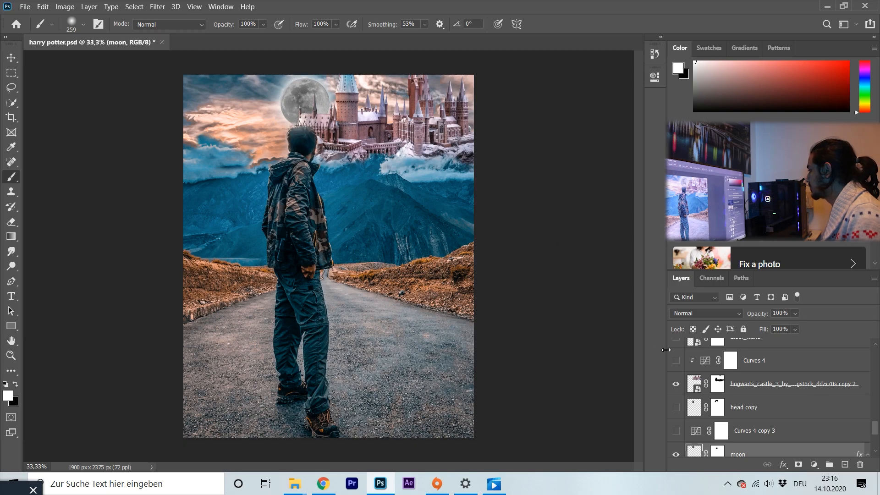
{"action": "left_click", "coordinate": [677, 408]}
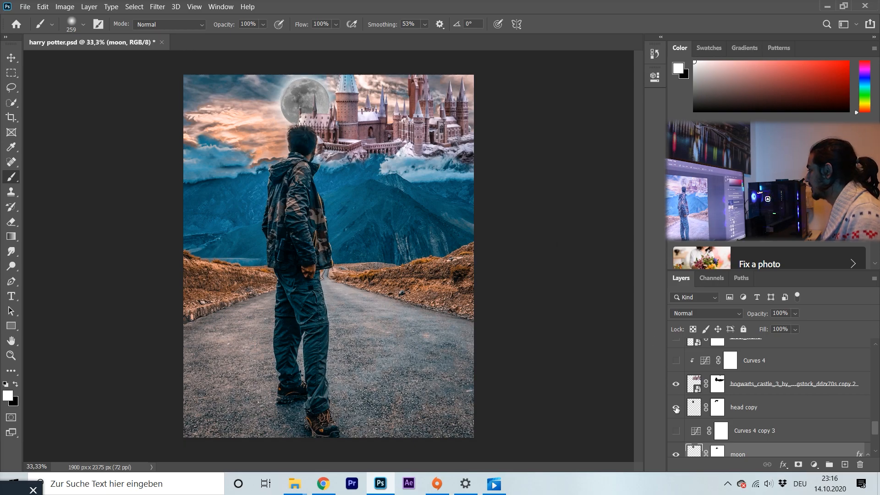
{"action": "left_click", "coordinate": [694, 406]}
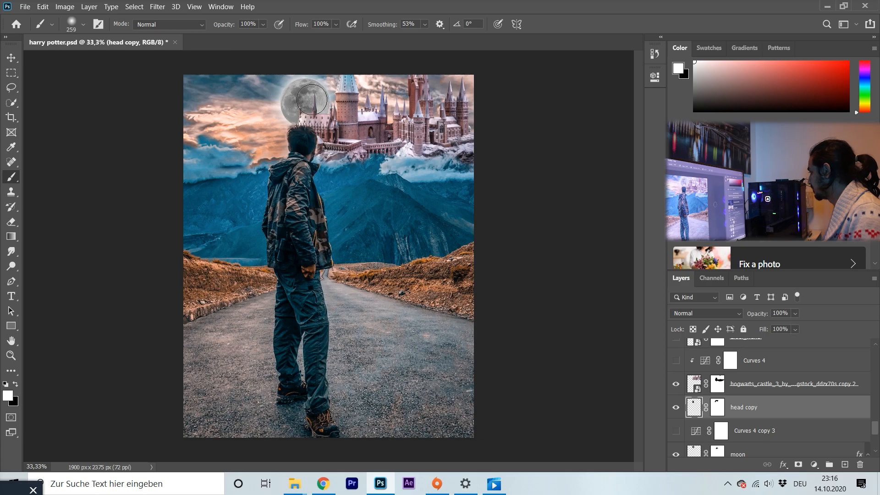
Make the Curves 4 mask active and compare the castle with and without that clipped adjustment, leaving it shown.
{"action": "left_click", "coordinate": [675, 361]}
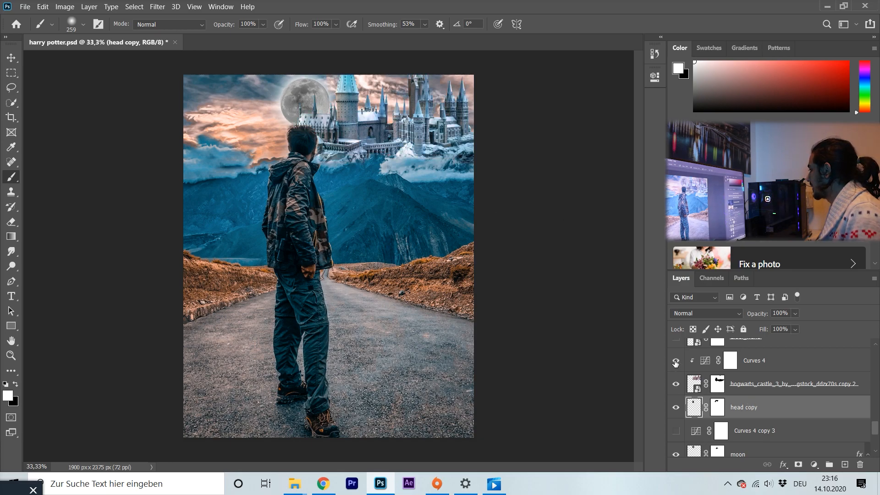
{"action": "left_click", "coordinate": [731, 361]}
{"action": "key", "text": "x"}
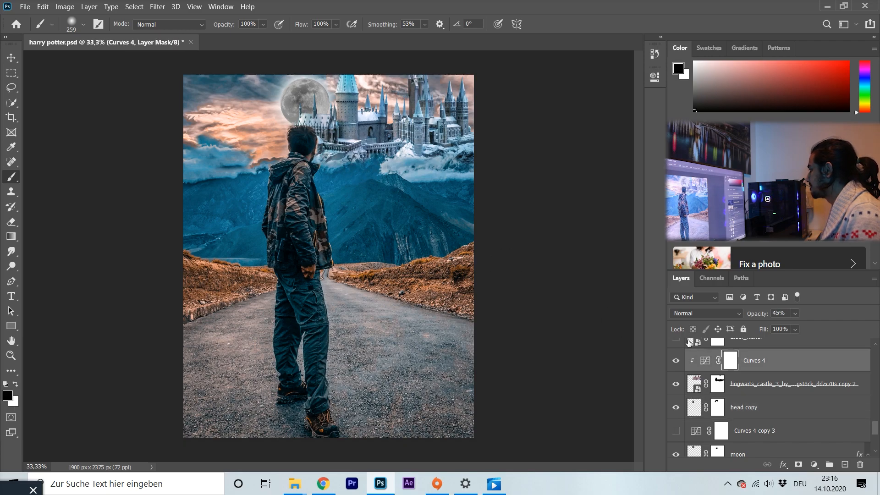
{"action": "left_click", "coordinate": [676, 361]}
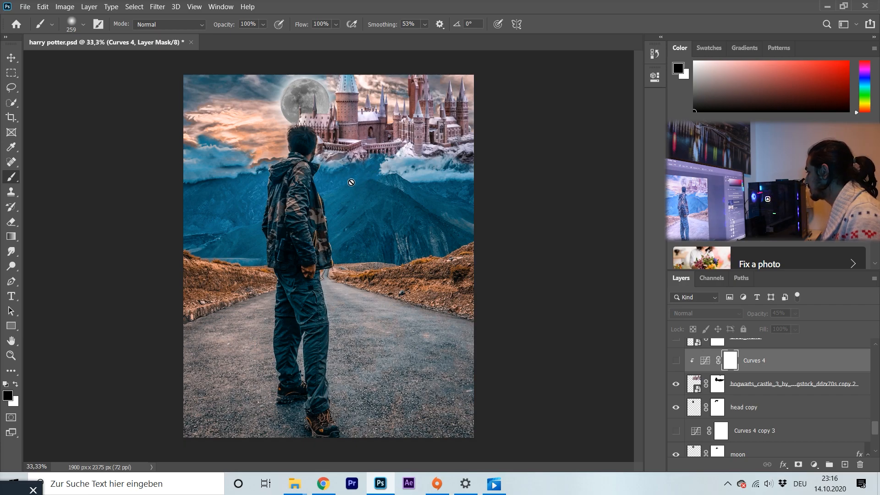
{"action": "left_click", "coordinate": [675, 360]}
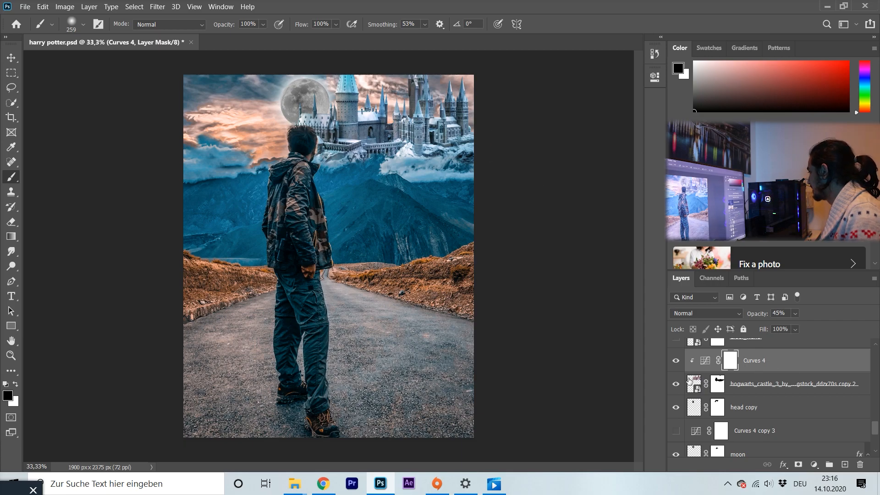
Add a Curves adjustment layer directly above the castle layer and release its clipping so it affects all layers below.
{"action": "left_click", "coordinate": [695, 383]}
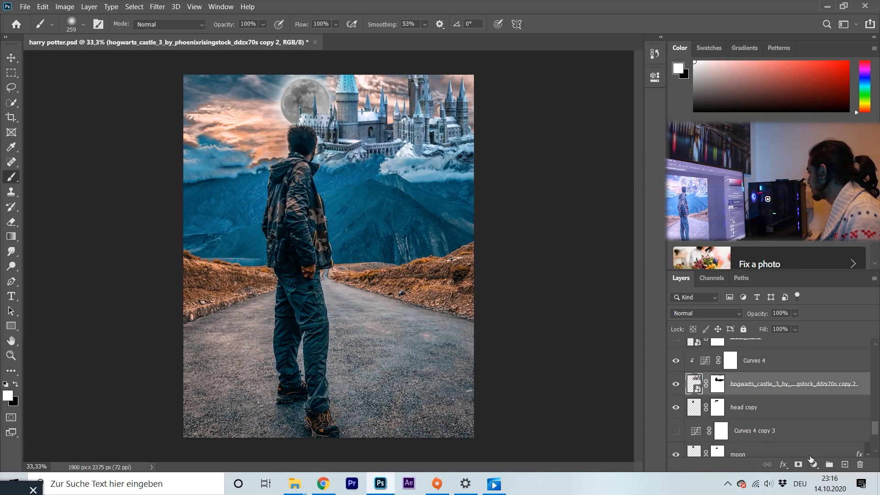
{"action": "left_click", "coordinate": [815, 464]}
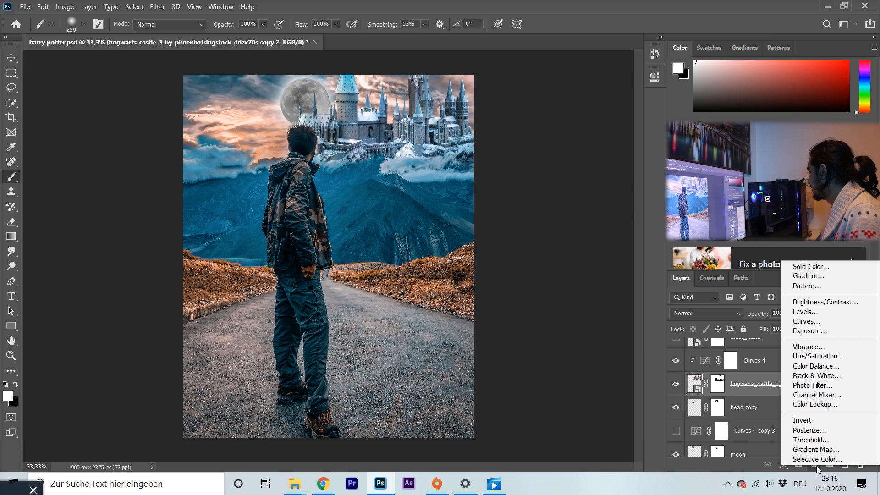
{"action": "left_click", "coordinate": [807, 321]}
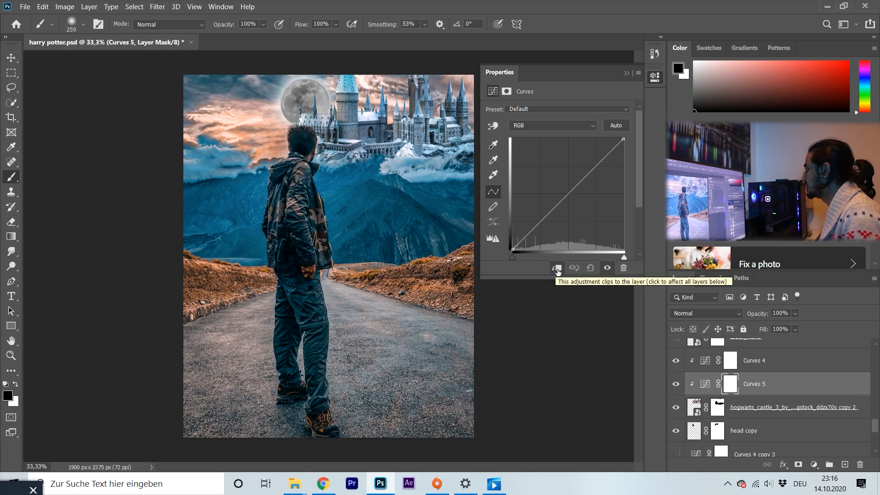
{"action": "left_click", "coordinate": [557, 270]}
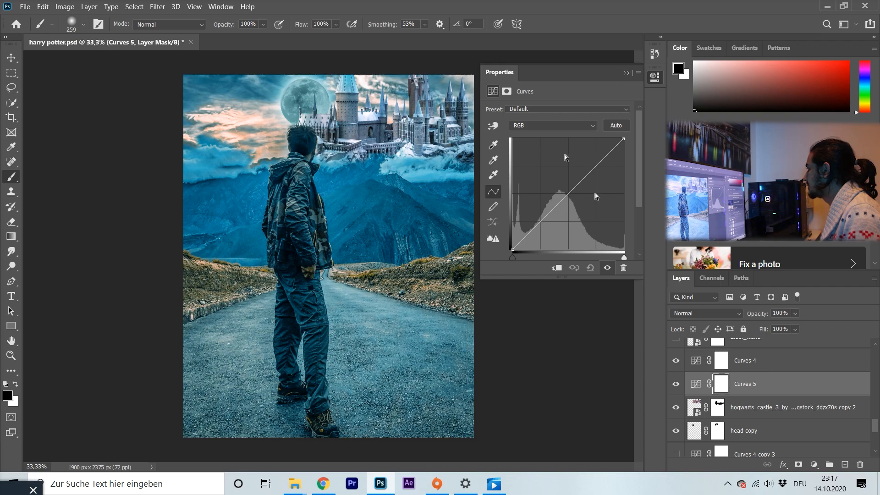
{"action": "left_click", "coordinate": [584, 130]}
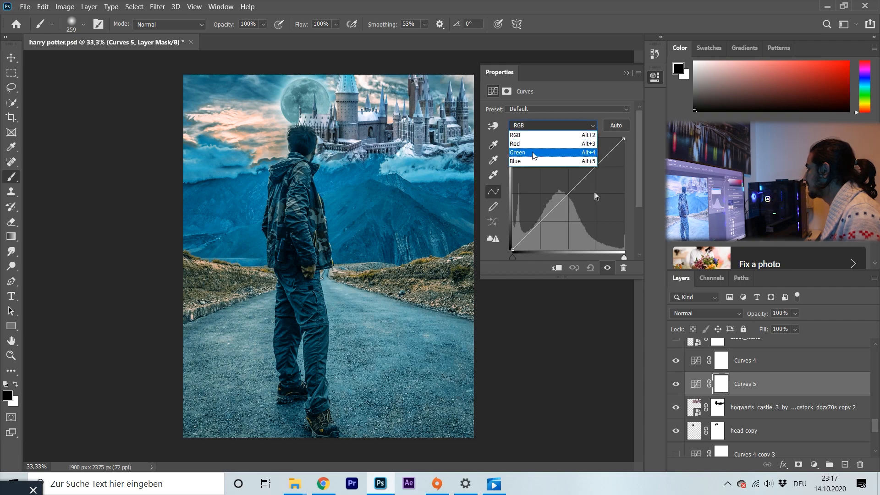
{"action": "left_click", "coordinate": [626, 72]}
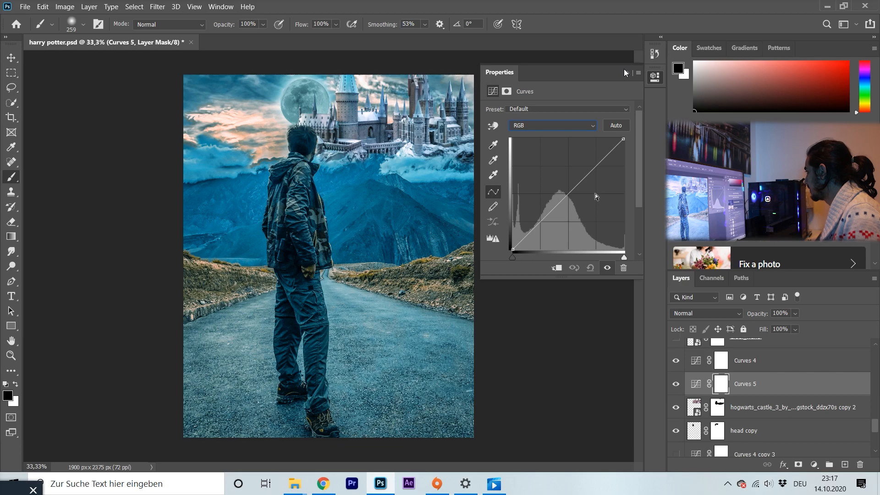
{"action": "left_click", "coordinate": [626, 72]}
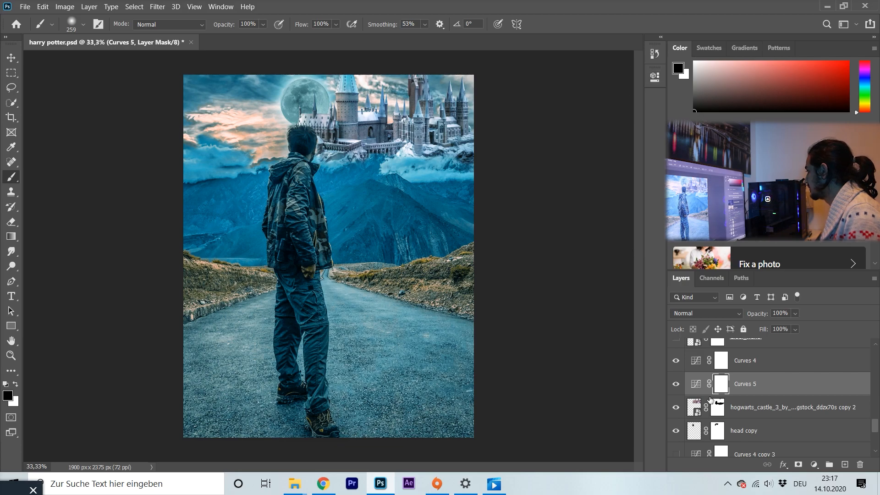
Hide Curves 4, raise the Blue channel midtones in Curves 5, and clip that adjustment to the castle layer.
{"action": "left_click", "coordinate": [676, 361]}
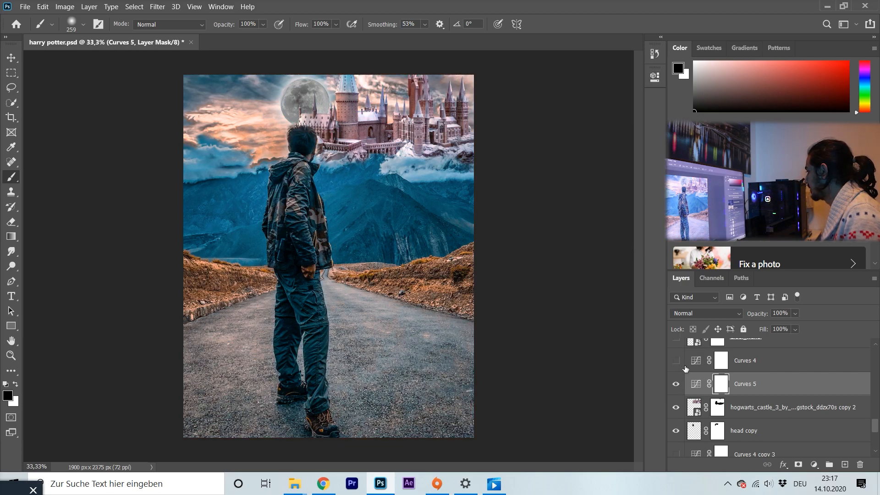
{"action": "double_click", "coordinate": [696, 387]}
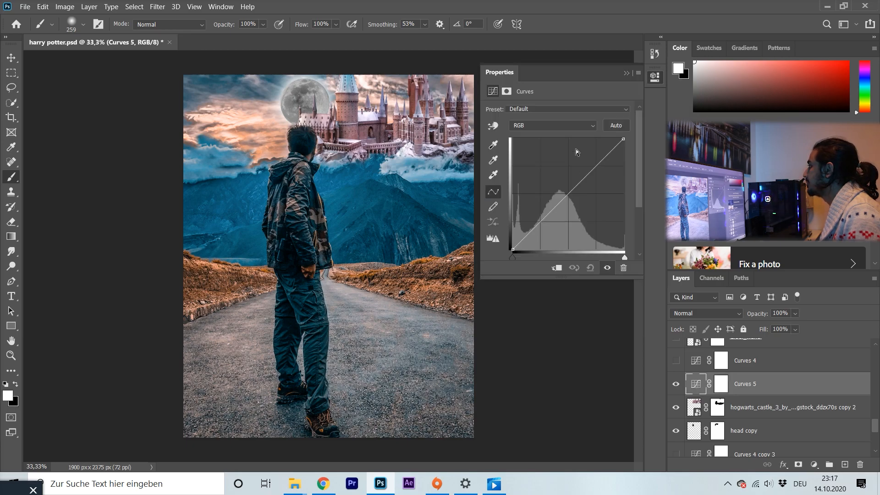
{"action": "left_click", "coordinate": [573, 125]}
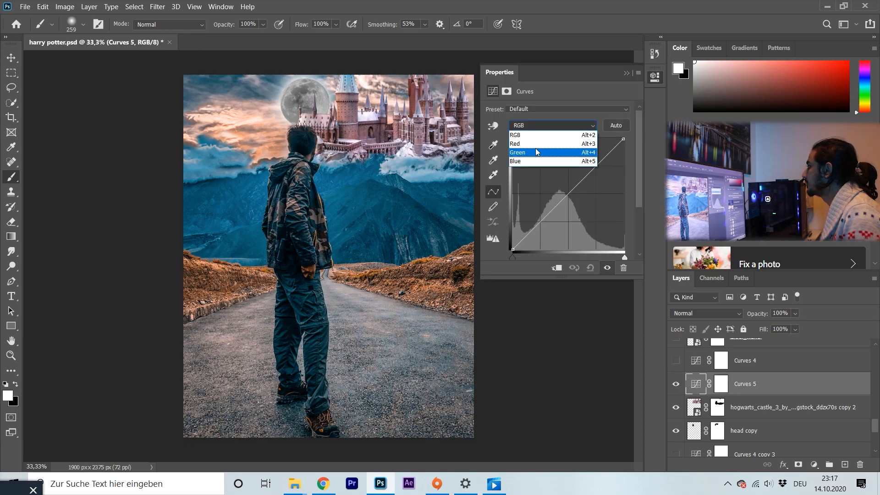
{"action": "left_click", "coordinate": [534, 161]}
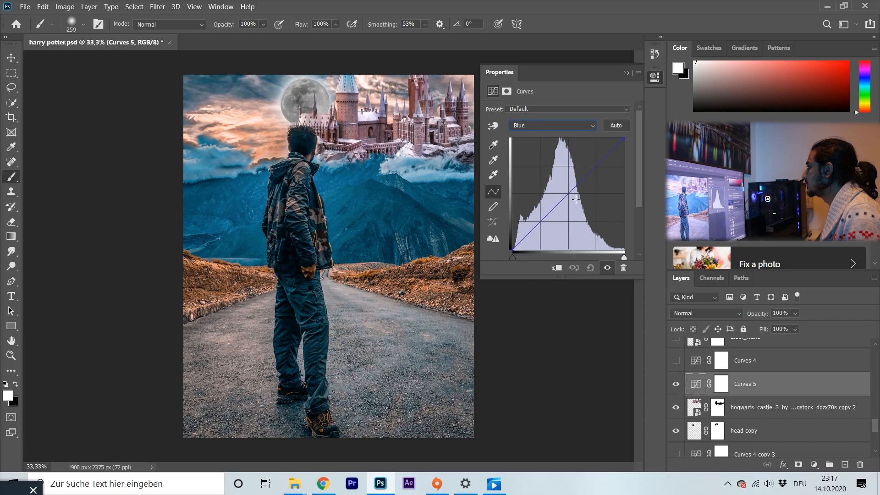
{"action": "left_click_drag", "start_coordinate": [569, 193], "coordinate": [559, 186]}
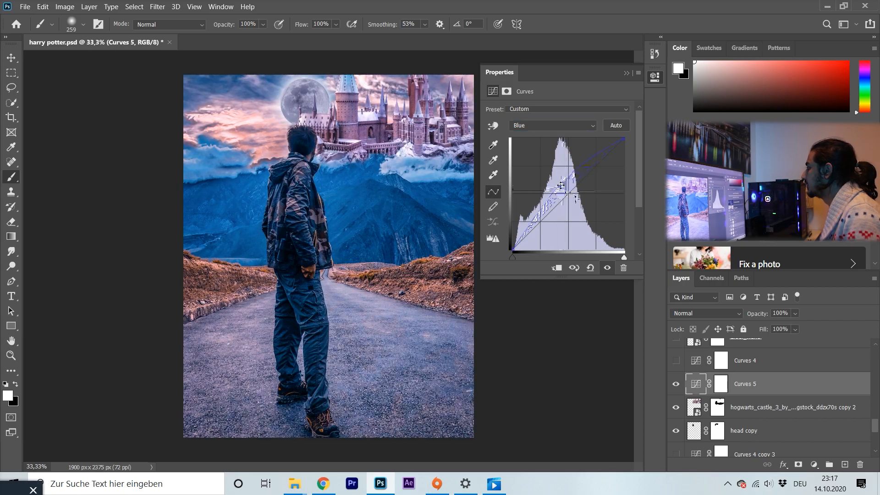
{"action": "left_click", "coordinate": [559, 268]}
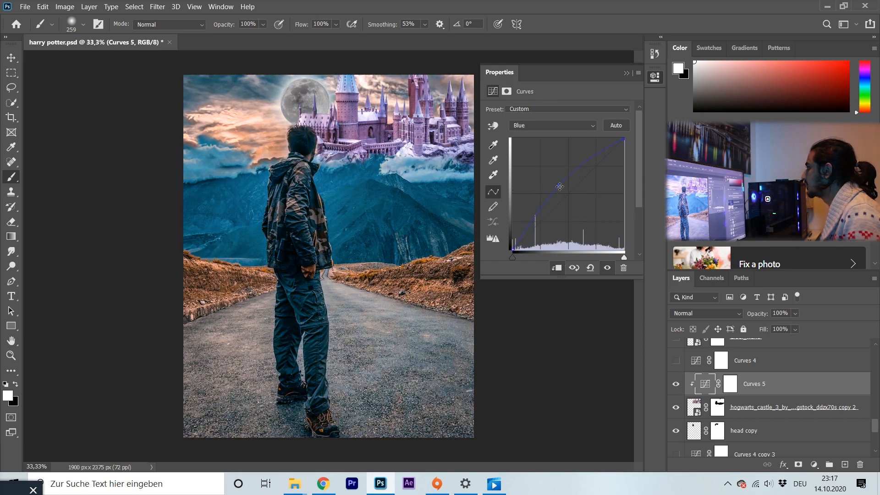
Return the Blue curve in Curves 5 close to its diagonal and pull the Red channel midtones down to cool the castle.
{"action": "left_click_drag", "start_coordinate": [560, 187], "coordinate": [564, 192]}
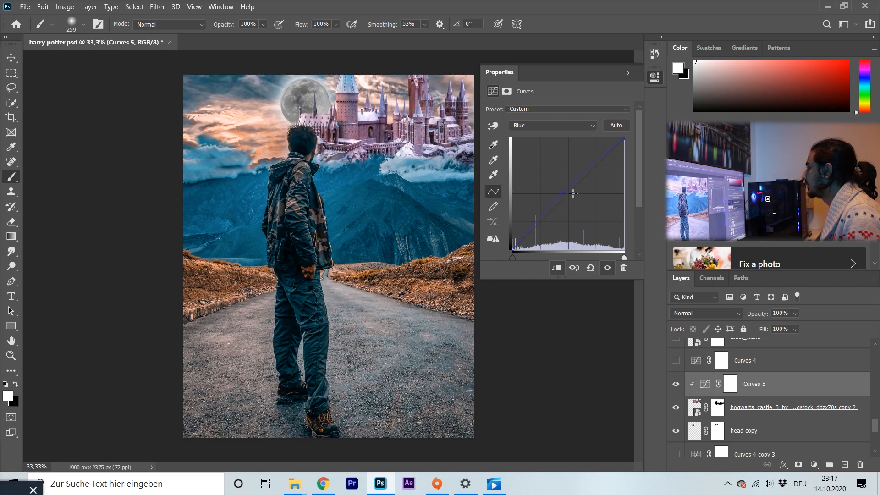
{"action": "left_click", "coordinate": [584, 122]}
{"action": "left_click", "coordinate": [554, 144]}
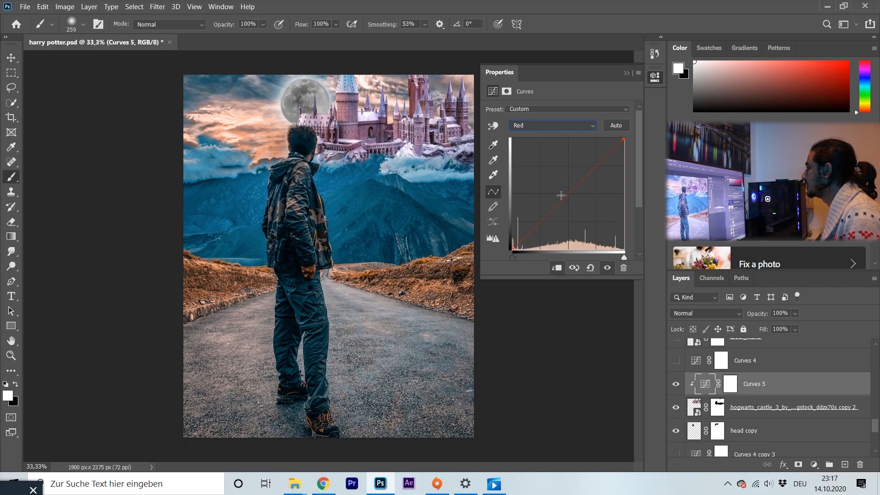
{"action": "left_click_drag", "start_coordinate": [567, 195], "coordinate": [576, 203]}
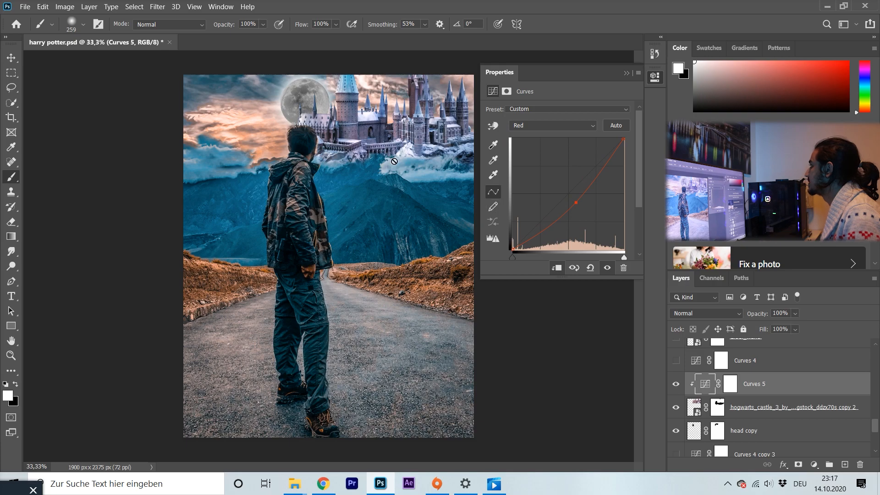
Delete the Curves 5 adjustment layer and show Curves 4 again.
{"action": "left_click", "coordinate": [626, 72]}
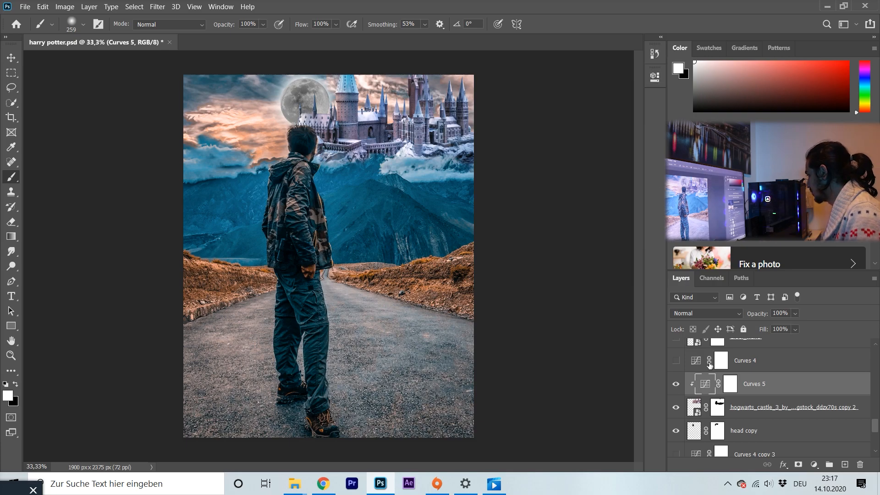
{"action": "key", "text": "Delete"}
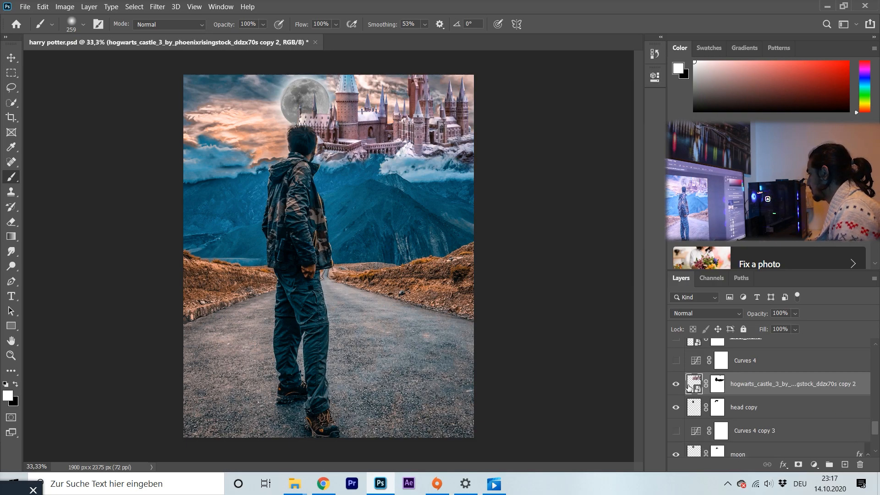
{"action": "left_click", "coordinate": [678, 360]}
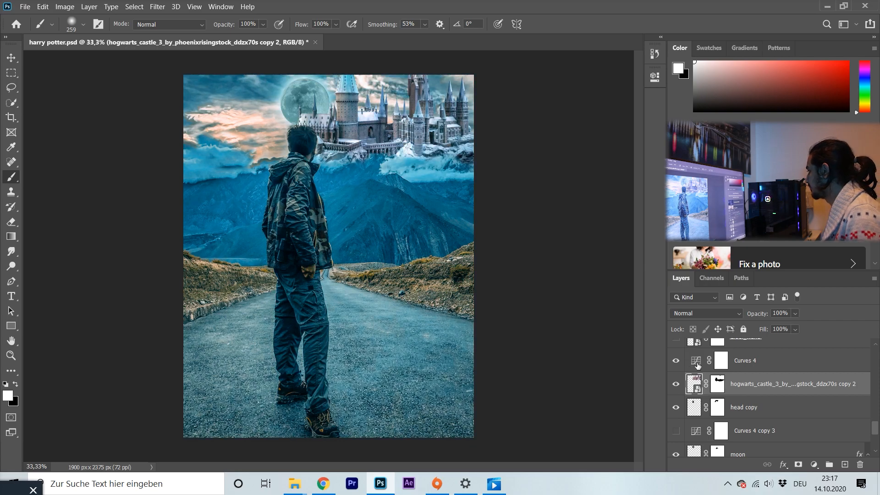
Clip the Curves 4 adjustment to the castle layer so that it no longer affects the rest of the image.
{"action": "double_click", "coordinate": [695, 361]}
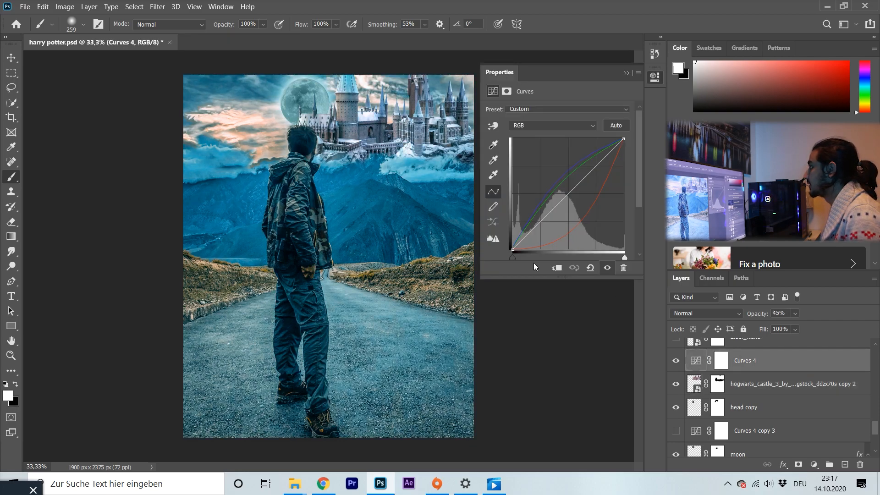
{"action": "left_click", "coordinate": [557, 268]}
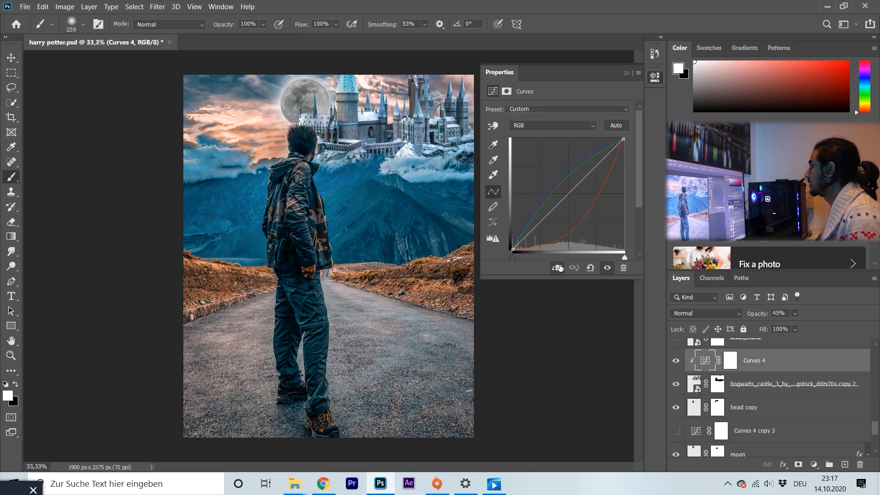
{"action": "left_click", "coordinate": [627, 74]}
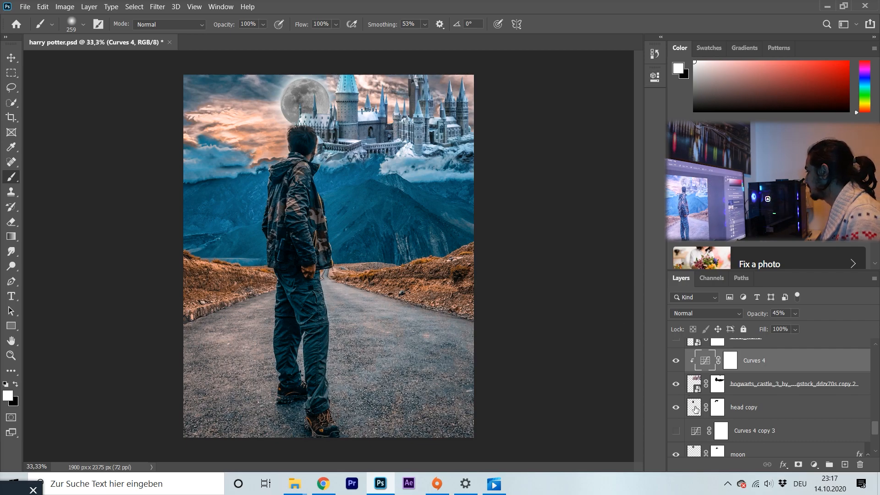
Compare the composite with and without the castle layer, leaving it shown.
{"action": "left_click", "coordinate": [677, 407]}
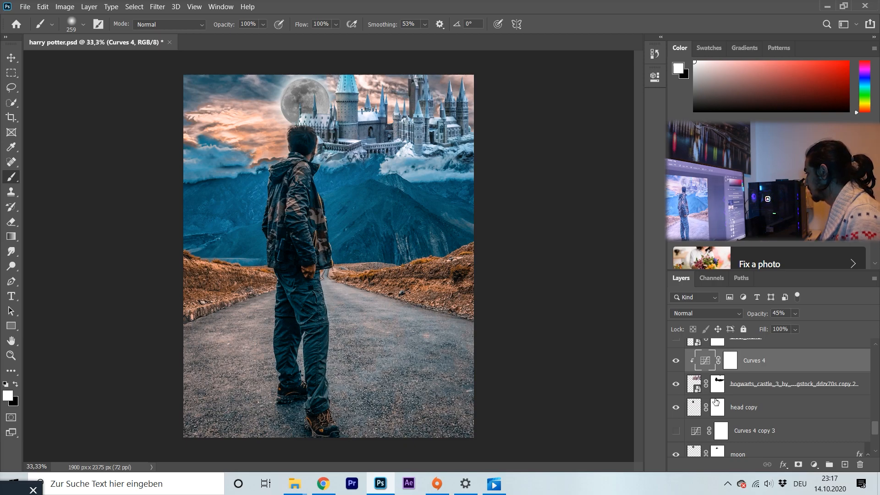
{"action": "left_click", "coordinate": [676, 384]}
{"action": "left_click", "coordinate": [678, 386]}
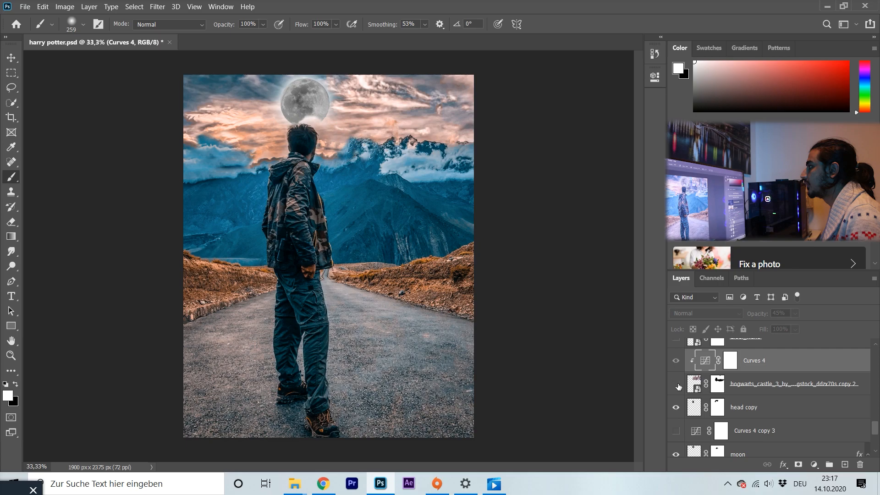
Try painting black on the castle layer's mask around the man's head, and undo the stroke.
{"action": "left_click", "coordinate": [719, 383]}
{"action": "key", "text": "x"}
{"action": "mouse_move", "coordinate": [277, 132]}
{"action": "left_mouse_down"}
{"action": "mouse_move", "coordinate": [317, 149]}
{"action": "mouse_move", "coordinate": [331, 142]}
{"action": "left_mouse_up"}
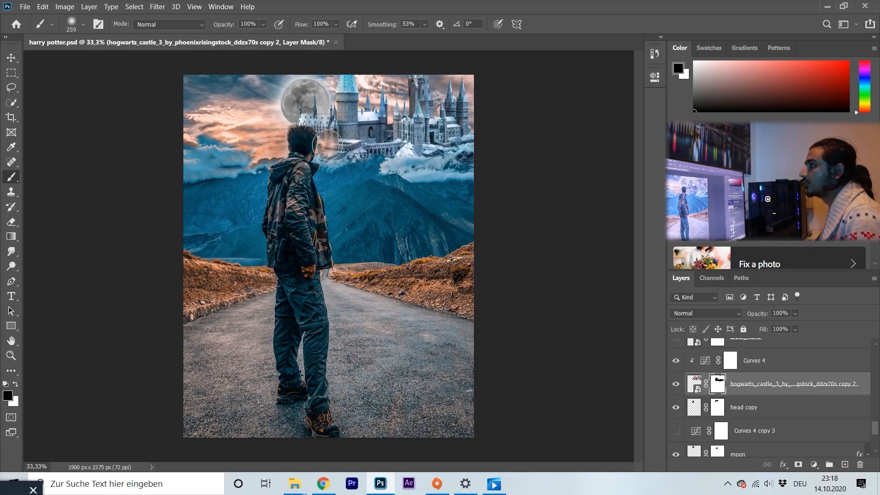
{"action": "left_click", "coordinate": [43, 6]}
{"action": "left_click", "coordinate": [64, 17]}
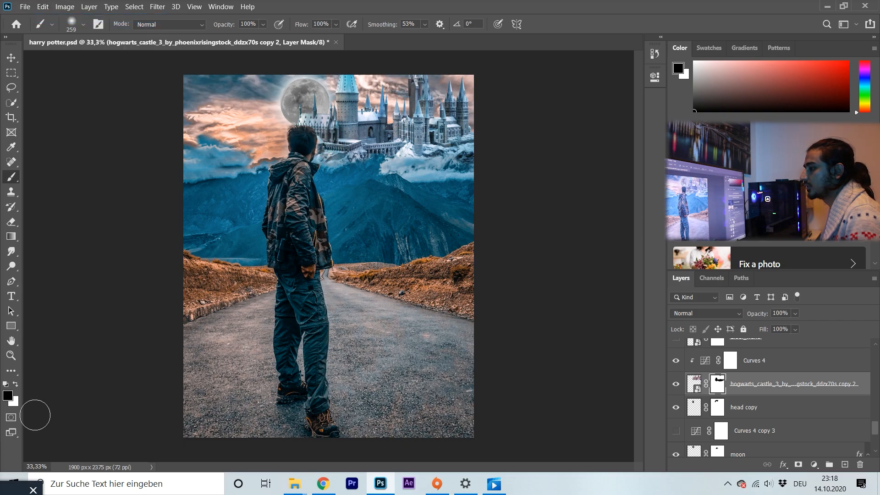
Paint white on the castle layer's mask with a size 18 brush, restoring the castle along the edge of the man's face.
{"action": "left_click", "coordinate": [16, 385]}
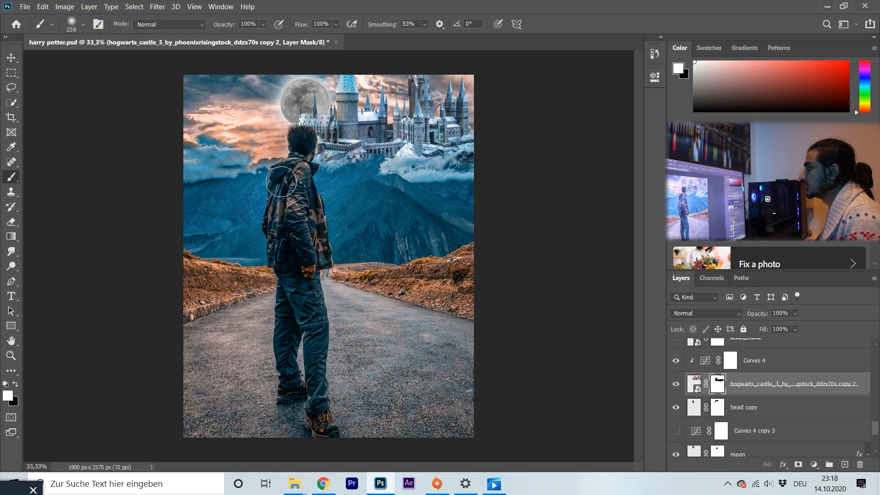
{"action": "left_click", "coordinate": [11, 356]}
{"action": "left_click", "coordinate": [311, 140]}
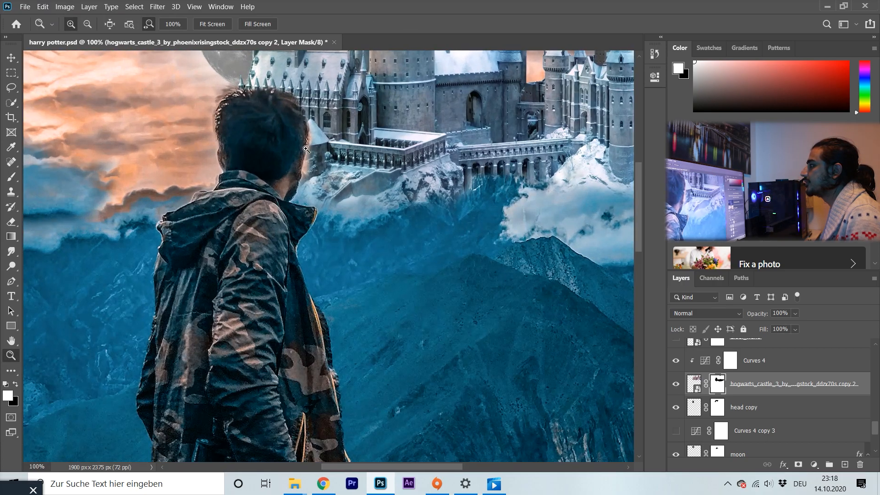
{"action": "left_click", "coordinate": [306, 149]}
{"action": "left_click", "coordinate": [306, 149]}
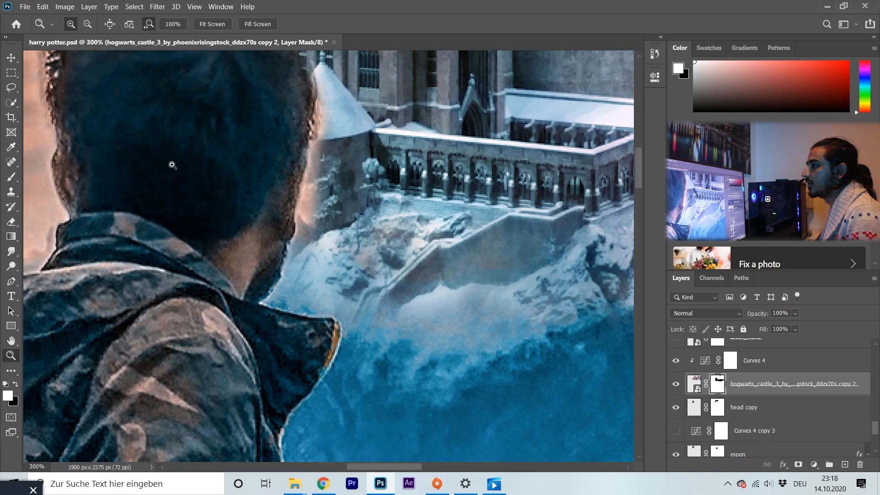
{"action": "left_click", "coordinate": [13, 179]}
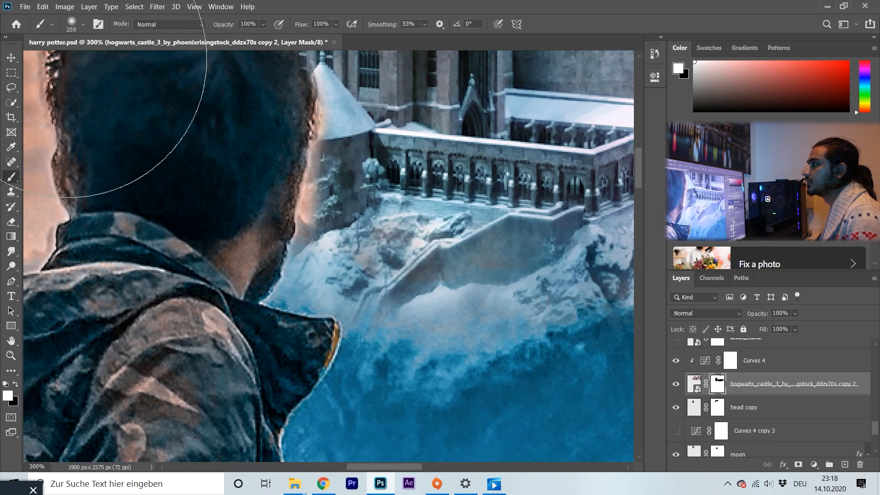
{"action": "left_click", "coordinate": [82, 25]}
{"action": "left_click", "coordinate": [69, 60]}
{"action": "left_click", "coordinate": [320, 142]}
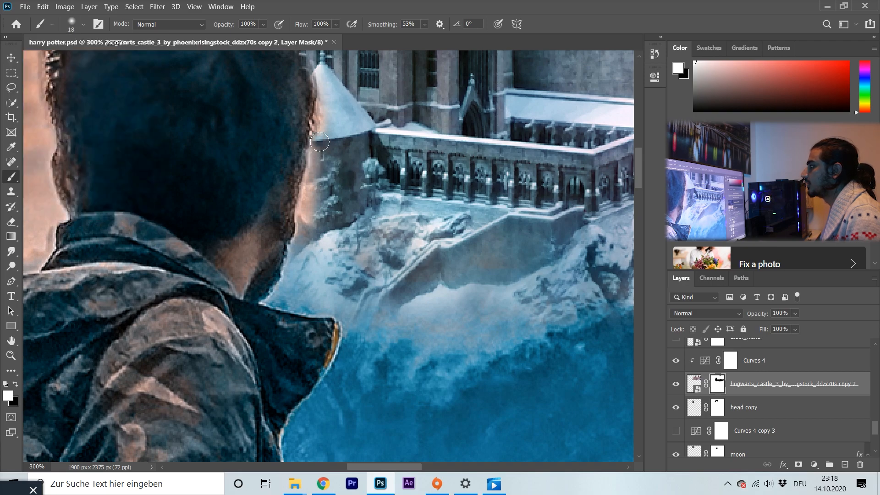
{"action": "mouse_move", "coordinate": [311, 207]}
{"action": "left_mouse_down"}
{"action": "mouse_move", "coordinate": [306, 253]}
{"action": "mouse_move", "coordinate": [322, 78]}
{"action": "left_mouse_up"}
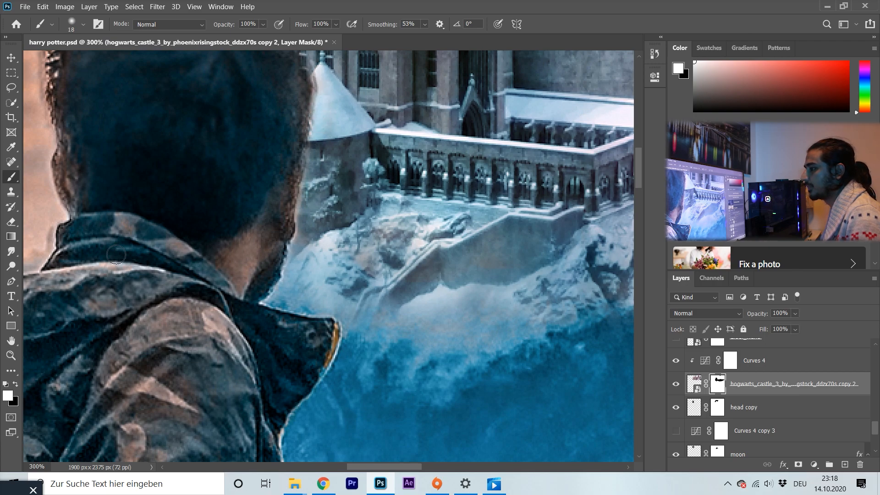
Examine the whole composite to check how the castle meets the man's head.
{"action": "left_click", "coordinate": [11, 355]}
{"action": "left_click", "coordinate": [87, 24]}
{"action": "left_click", "coordinate": [304, 152]}
{"action": "left_click", "coordinate": [304, 153]}
{"action": "left_click", "coordinate": [304, 153]}
{"action": "left_click", "coordinate": [304, 152]}
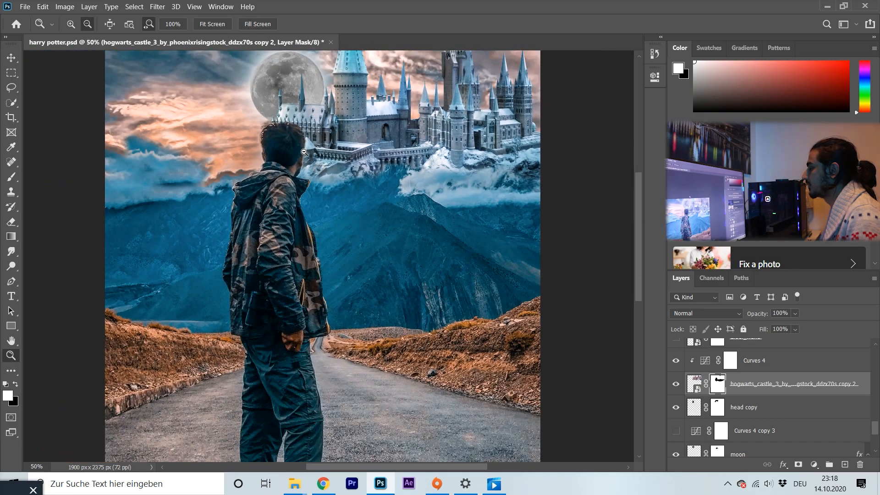
{"action": "left_click", "coordinate": [304, 152]}
{"action": "left_click", "coordinate": [397, 272]}
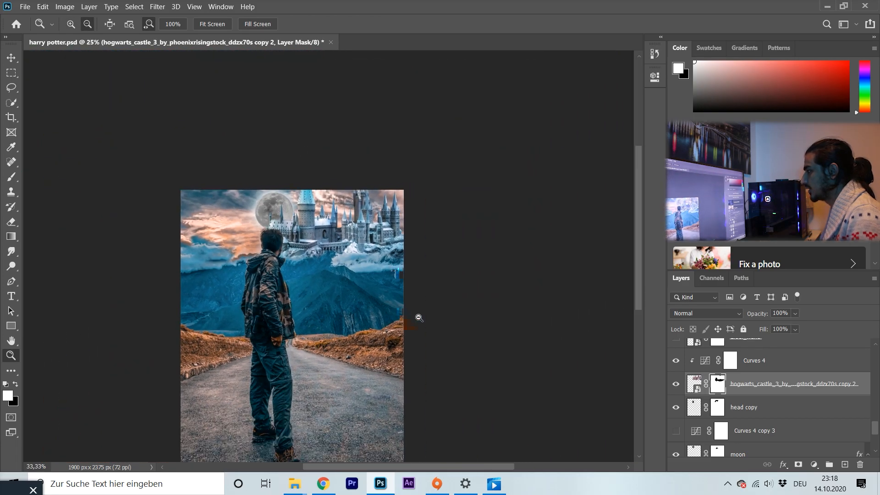
{"action": "left_click", "coordinate": [72, 24]}
{"action": "left_click", "coordinate": [271, 223]}
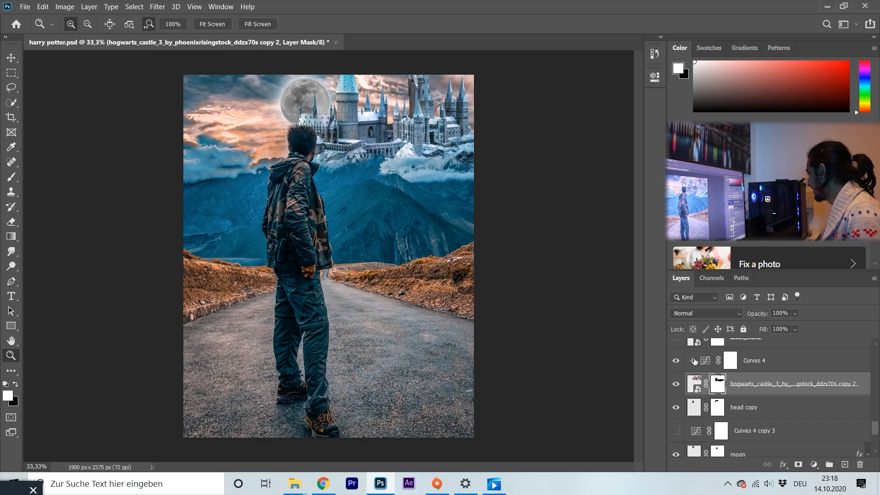
Show the Elder_wand layer, make its mask active and inspect the wand in the man's hand up close.
{"action": "scroll", "coordinate": [876, 427], "scroll_direction": "up", "scroll_amount": 1}
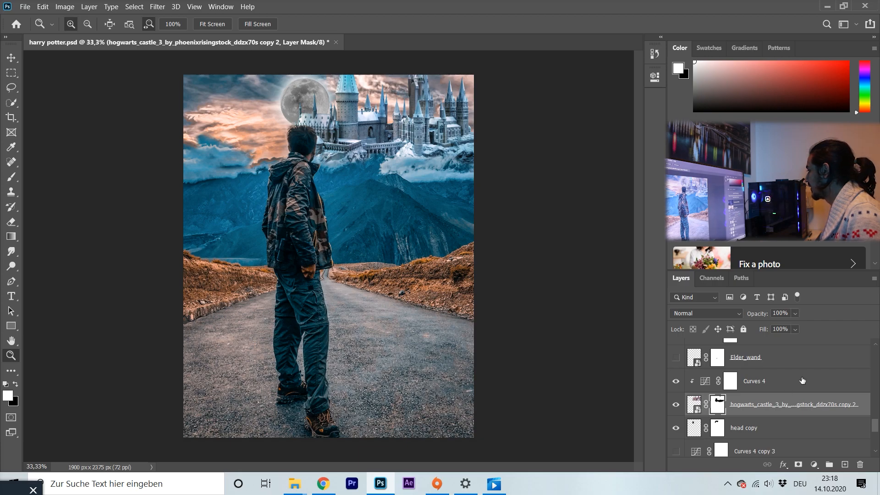
{"action": "left_click", "coordinate": [675, 360]}
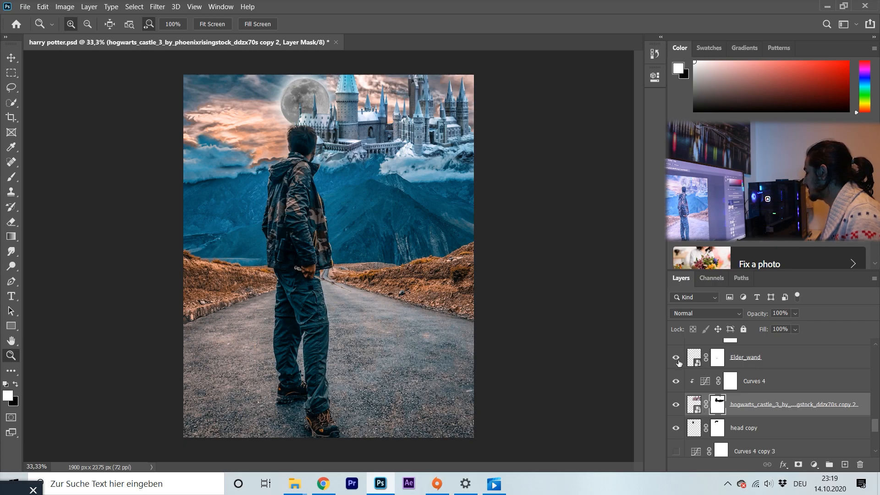
{"action": "left_click", "coordinate": [718, 359]}
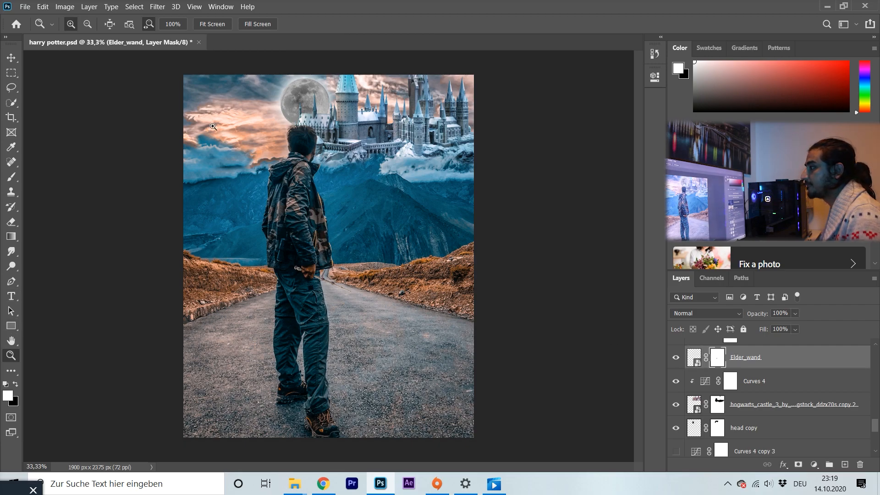
{"action": "left_click_drag", "start_coordinate": [308, 279], "coordinate": [301, 274]}
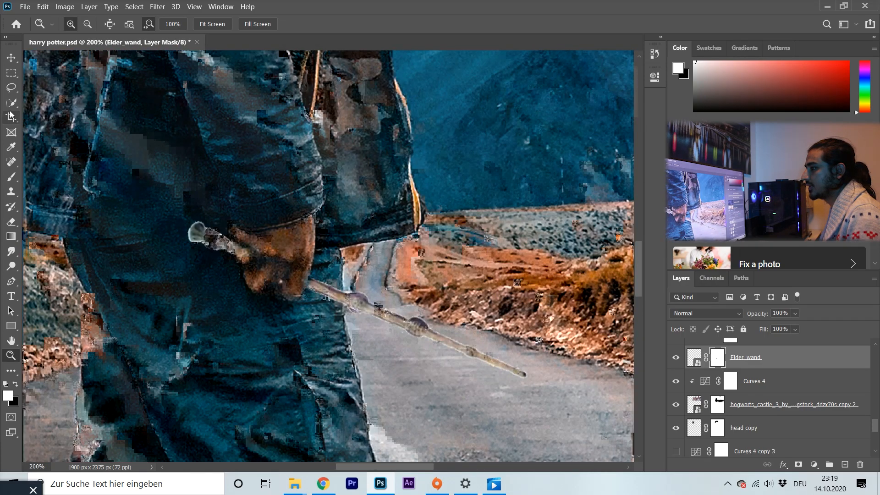
Duplicate the Elder_wand layer and make the copy's mask active for the Brush tool.
{"action": "left_click", "coordinate": [12, 178]}
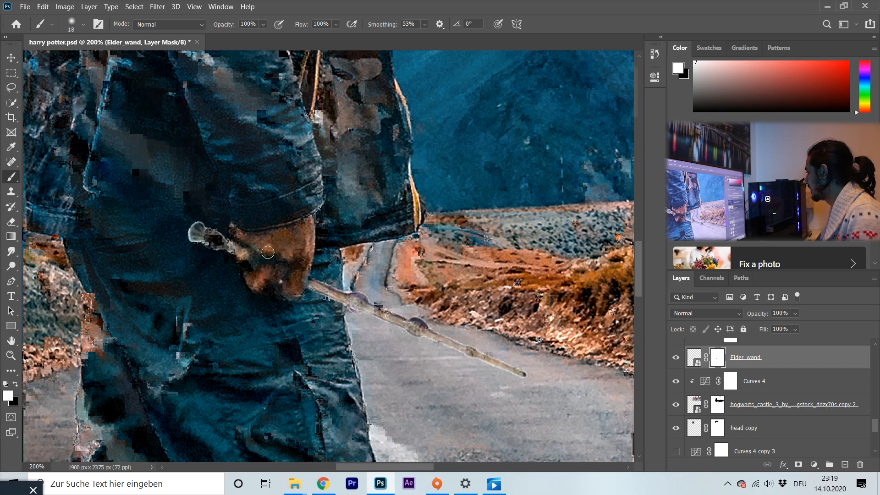
{"action": "left_click", "coordinate": [693, 359]}
{"action": "key", "text": "ctrl+j"}
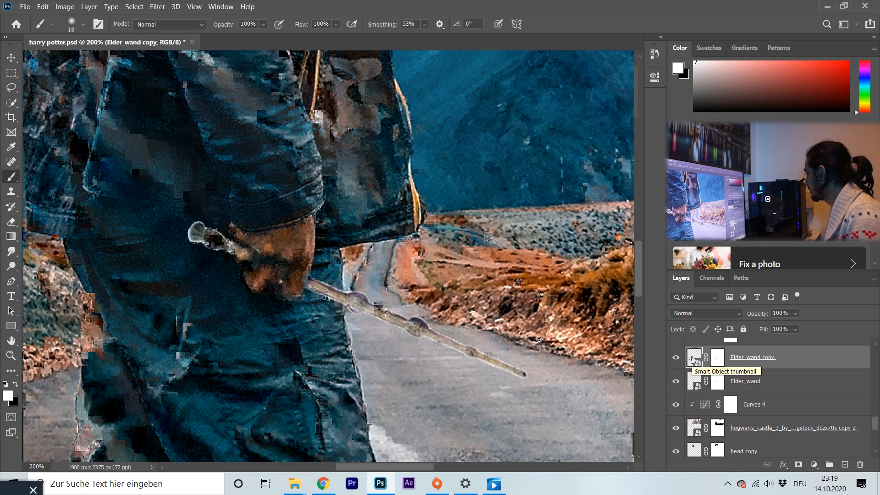
{"action": "left_click", "coordinate": [714, 363]}
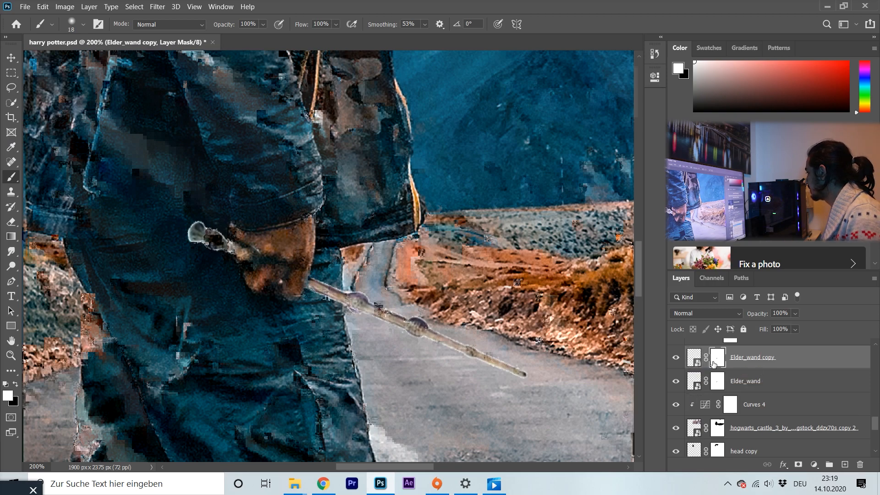
Delete the Elder_wand copy layer's mask, move the original Elder_wand layer's mask onto the copy and delete the original layer.
{"action": "right_click", "coordinate": [714, 362]}
{"action": "left_click", "coordinate": [729, 384]}
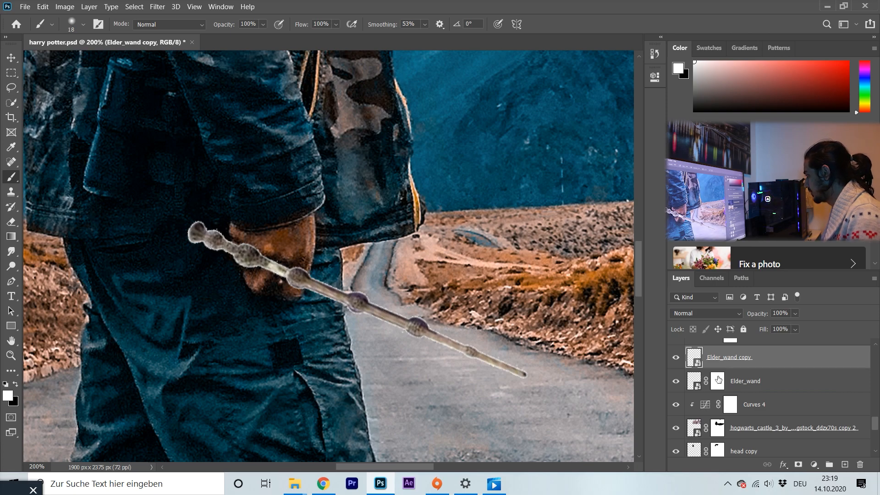
{"action": "left_click", "coordinate": [719, 380]}
{"action": "left_click_drag", "start_coordinate": [718, 379], "coordinate": [718, 361]}
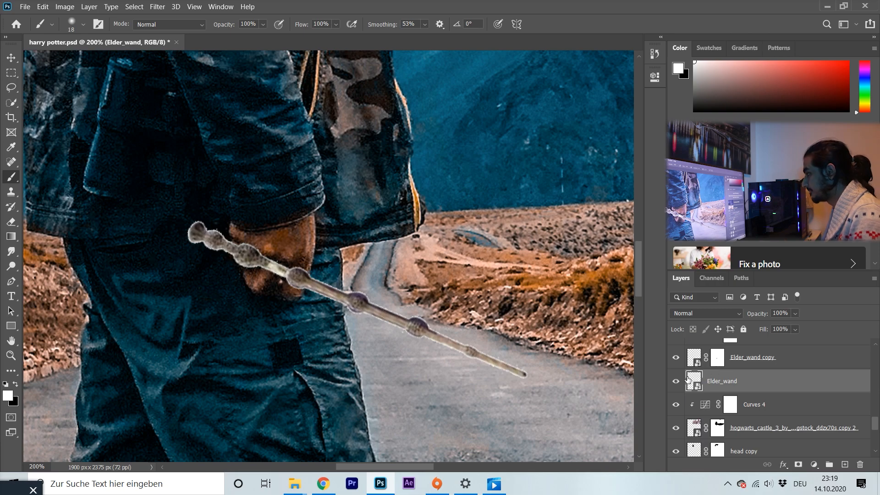
{"action": "key", "text": "Delete"}
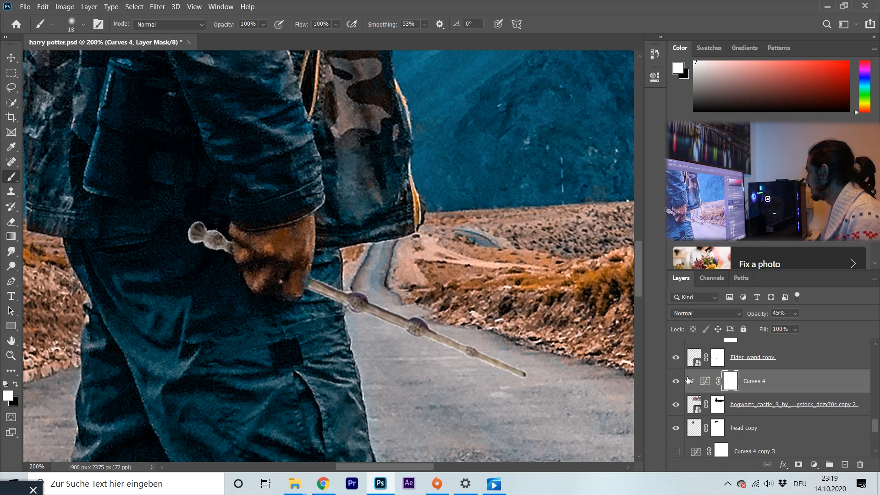
Show the Curves 2 adjustment clipped to the Elder_wand copy layer to darken the wand.
{"action": "scroll", "coordinate": [732, 364], "scroll_direction": "up", "scroll_amount": 2}
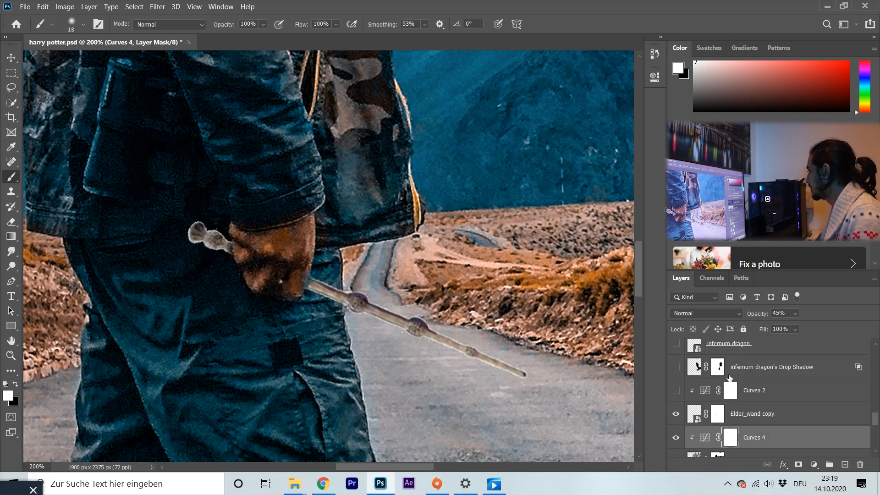
{"action": "left_click", "coordinate": [701, 393]}
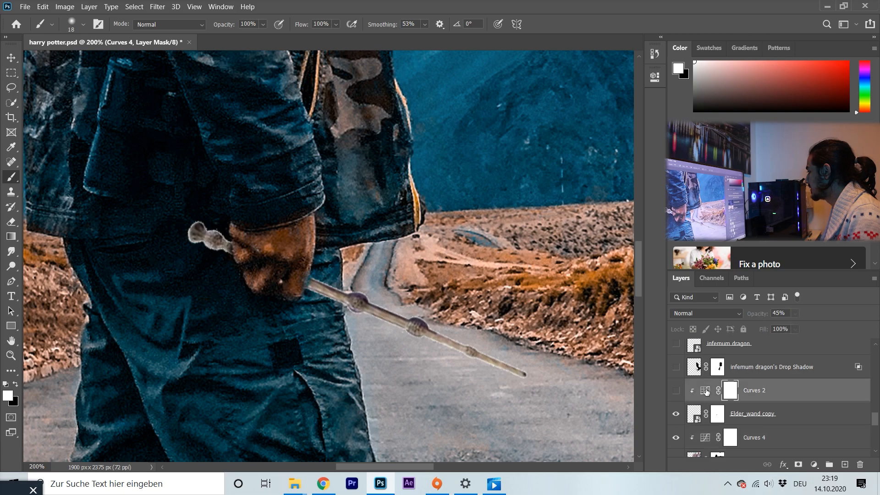
{"action": "left_click", "coordinate": [677, 390]}
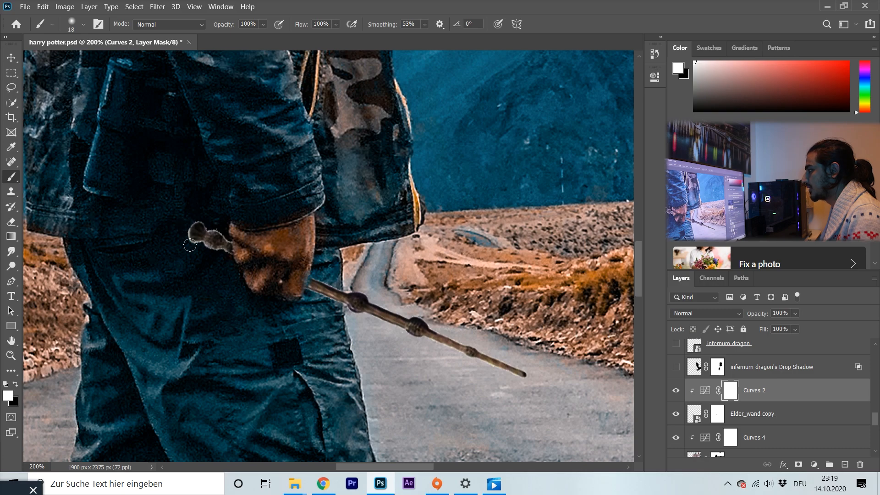
Paint black on the Elder_wand copy layer's mask with the size 18 brush, hiding the pale fringe around the wand's handle end.
{"action": "left_click", "coordinate": [721, 418]}
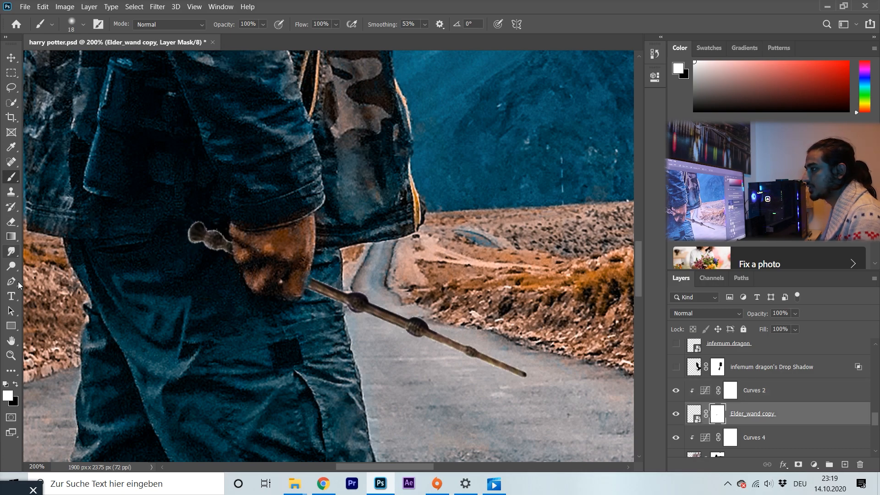
{"action": "left_click_drag", "start_coordinate": [199, 228], "coordinate": [187, 244]}
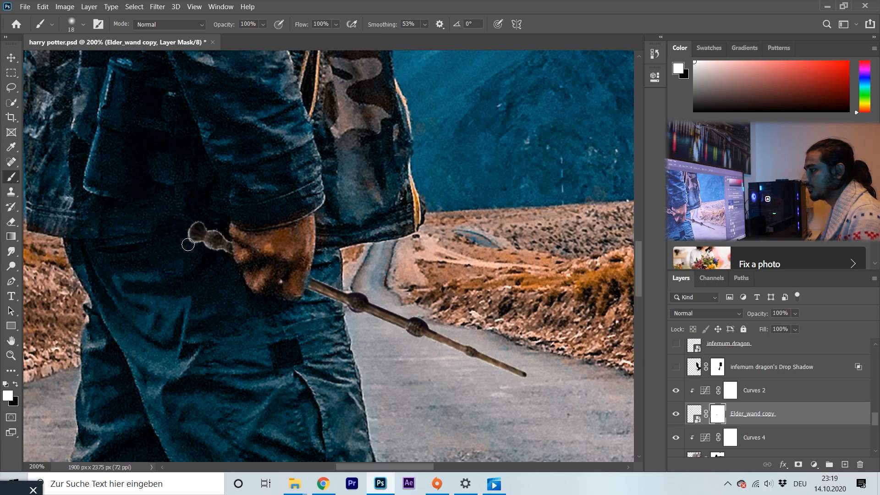
{"action": "left_click", "coordinate": [16, 385]}
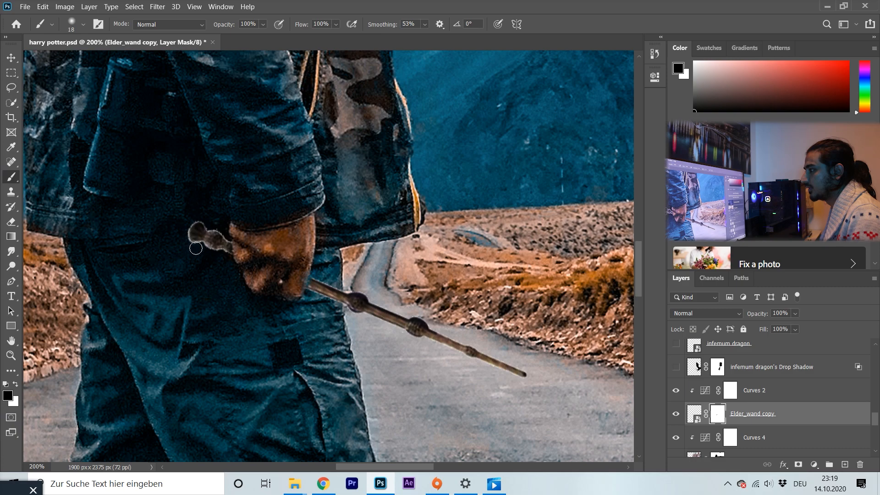
{"action": "mouse_move", "coordinate": [198, 248]}
{"action": "left_mouse_down"}
{"action": "mouse_move", "coordinate": [227, 256]}
{"action": "mouse_move", "coordinate": [228, 243]}
{"action": "mouse_move", "coordinate": [213, 226]}
{"action": "mouse_move", "coordinate": [187, 220]}
{"action": "mouse_move", "coordinate": [185, 235]}
{"action": "left_mouse_up"}
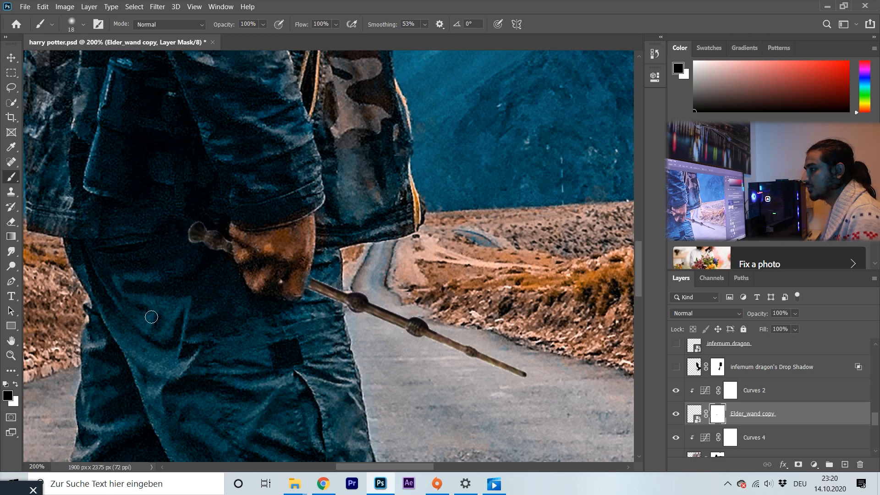
Show the infernum dragon layer and its clipped Curves 4 copy 2 adjustment, with the whole composite in view.
{"action": "left_click", "coordinate": [11, 355]}
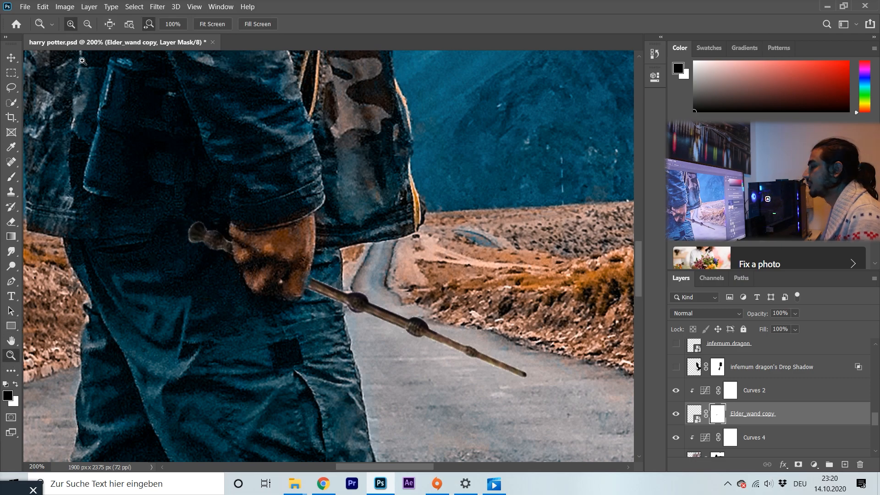
{"action": "left_click", "coordinate": [87, 24]}
{"action": "left_click", "coordinate": [360, 219]}
{"action": "left_click", "coordinate": [360, 218]}
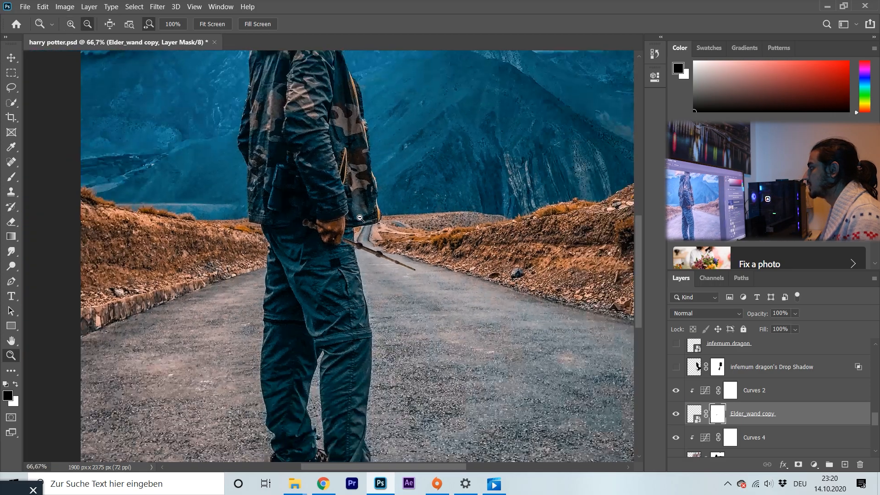
{"action": "left_click", "coordinate": [360, 219]}
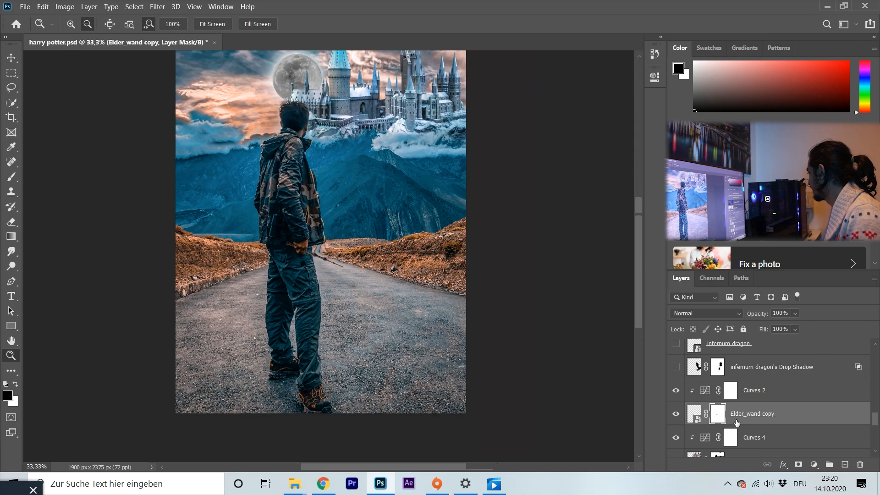
{"action": "scroll", "coordinate": [690, 393], "scroll_direction": "up", "scroll_amount": 1}
{"action": "scroll", "coordinate": [693, 395], "scroll_direction": "down", "scroll_amount": 1}
{"action": "scroll", "coordinate": [698, 402], "scroll_direction": "up", "scroll_amount": 1}
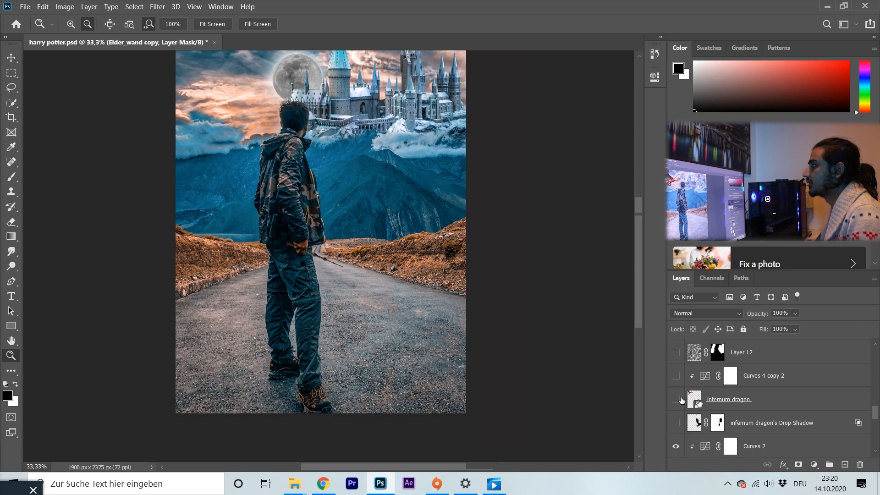
{"action": "left_click", "coordinate": [678, 400]}
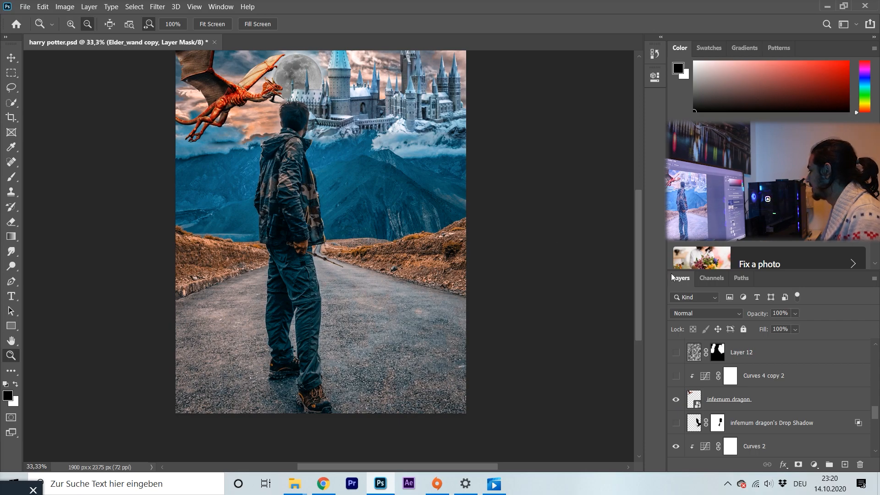
{"action": "left_click", "coordinate": [676, 376]}
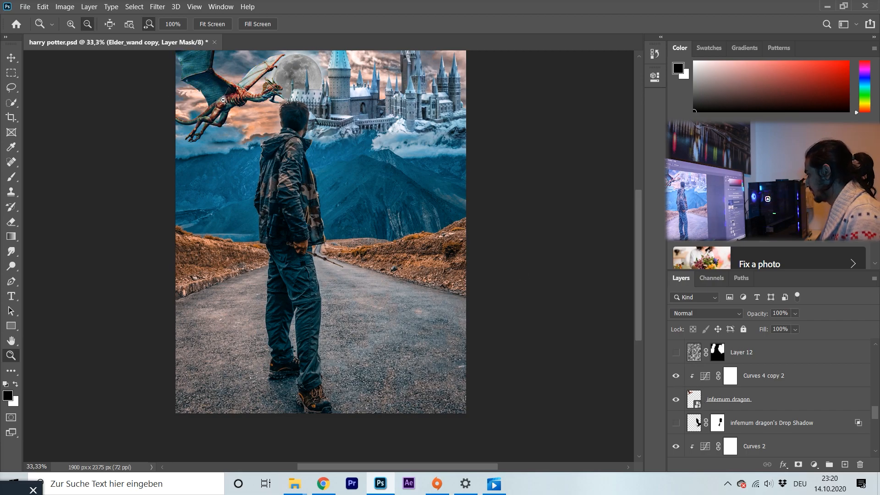
Add a Multiply Drop Shadow effect to the infernum dragon layer and convert the effect into a separate layer.
{"action": "left_click", "coordinate": [721, 401]}
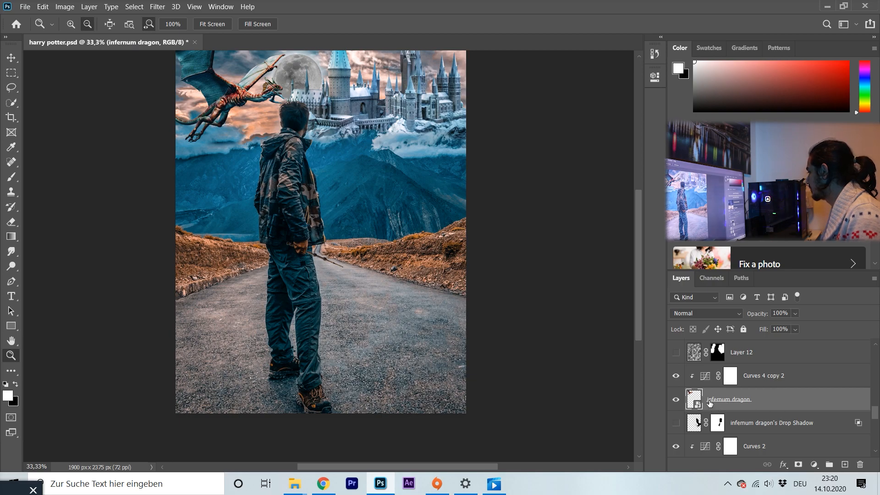
{"action": "left_click", "coordinate": [785, 464]}
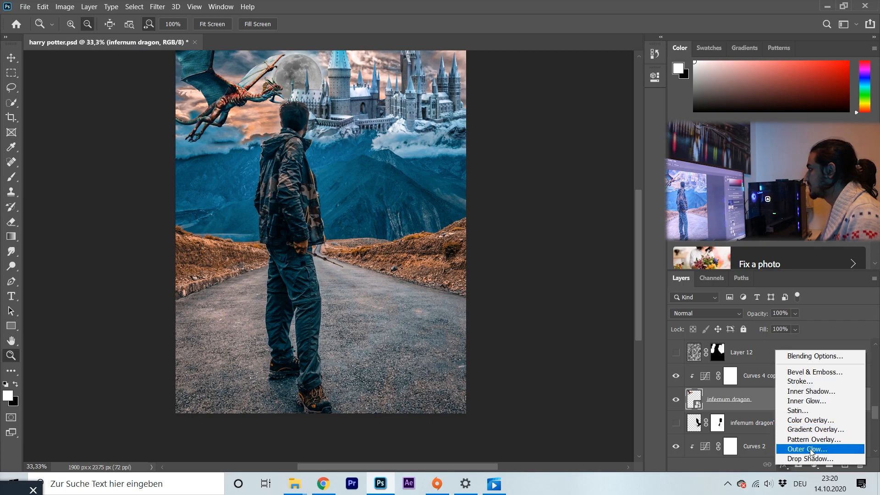
{"action": "left_click", "coordinate": [809, 458]}
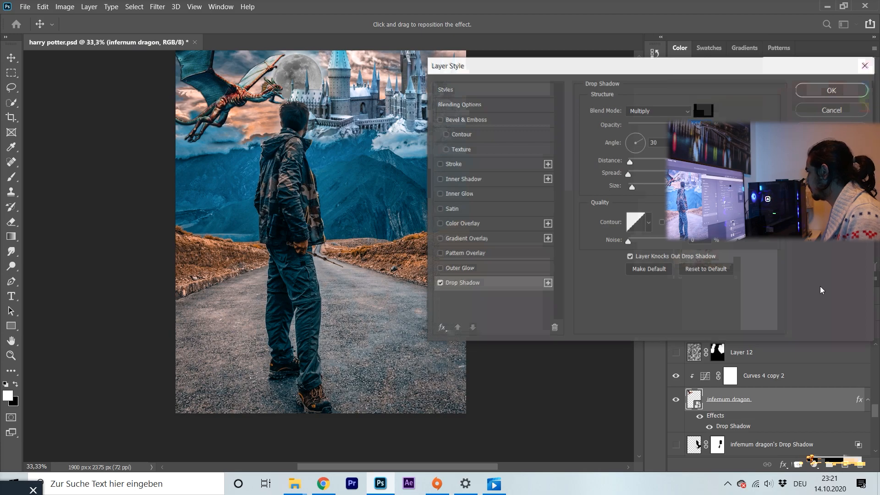
{"action": "left_click", "coordinate": [836, 91]}
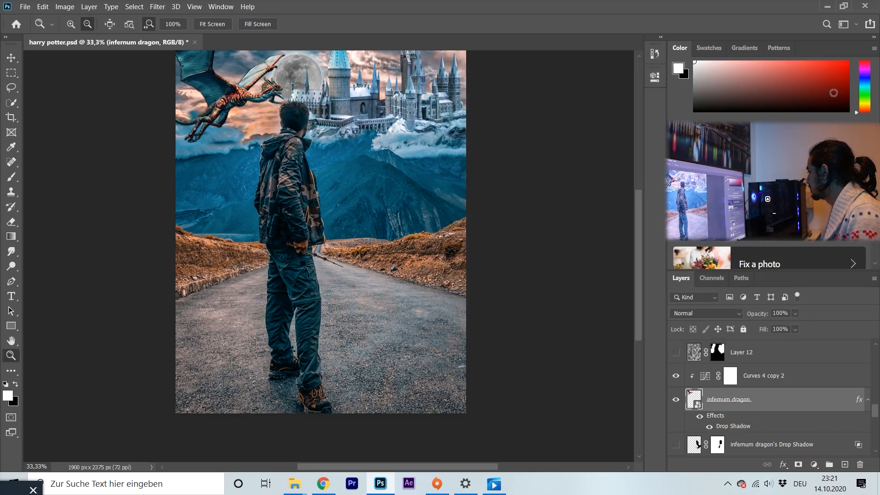
{"action": "right_click", "coordinate": [743, 429]}
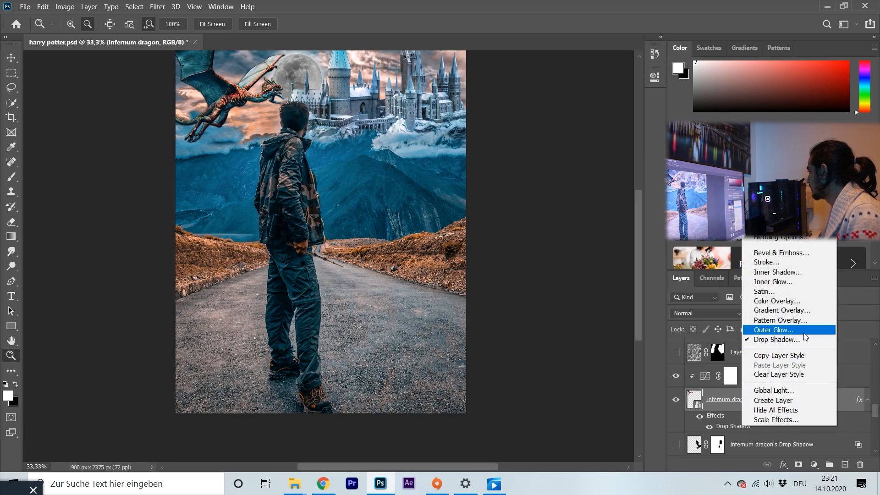
{"action": "left_click", "coordinate": [791, 402]}
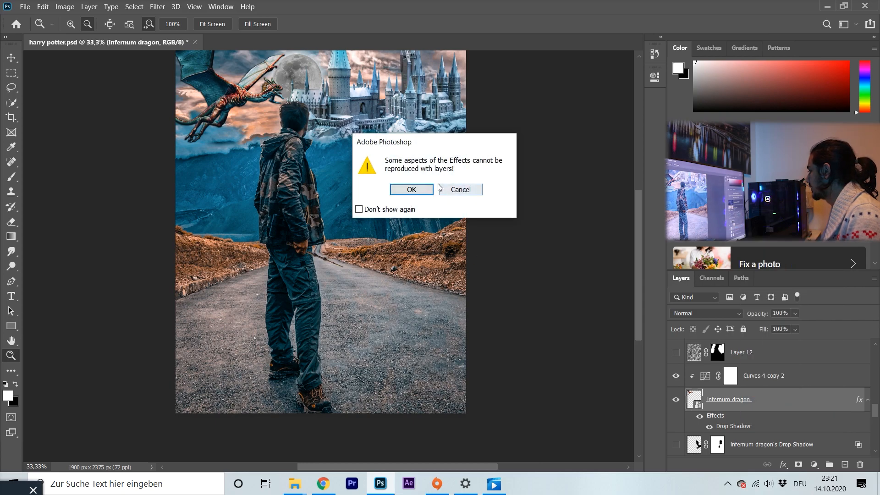
{"action": "left_click", "coordinate": [423, 190]}
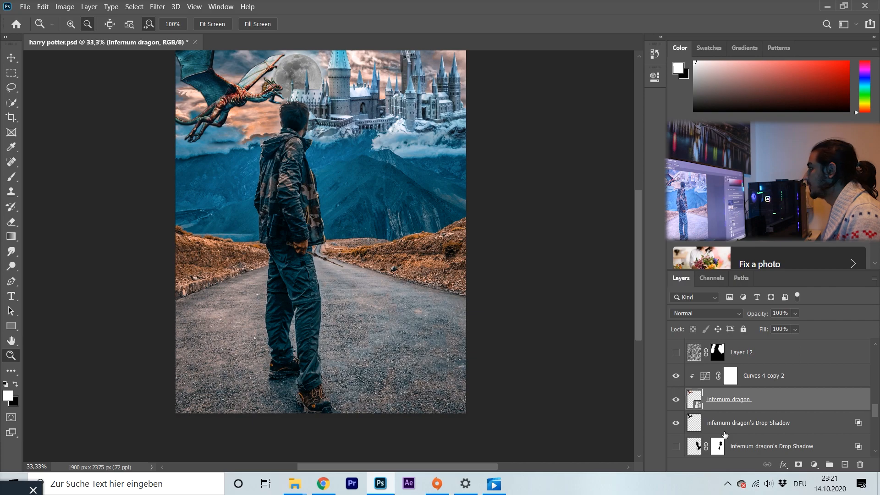
Check the new dragon shadow layer without the dragon and move it beside the man, centred at about X 1380, Y 1187.5 px.
{"action": "left_click", "coordinate": [728, 427]}
{"action": "left_click", "coordinate": [677, 399]}
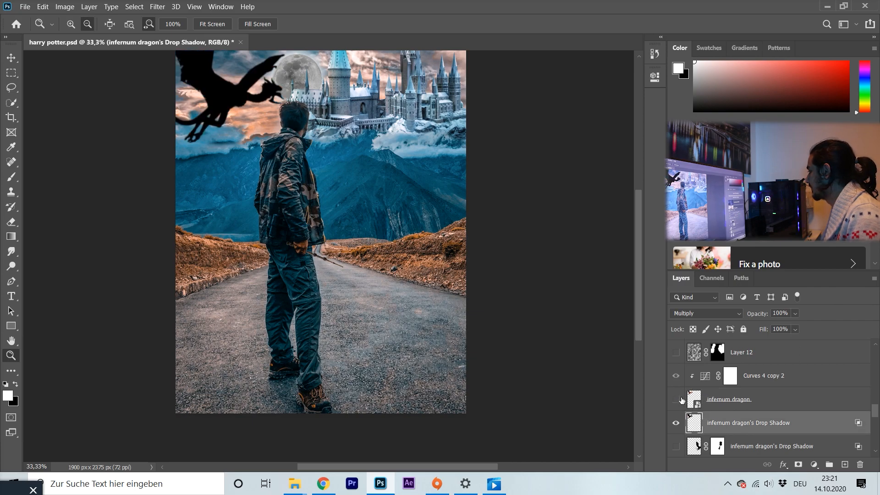
{"action": "left_click", "coordinate": [681, 398]}
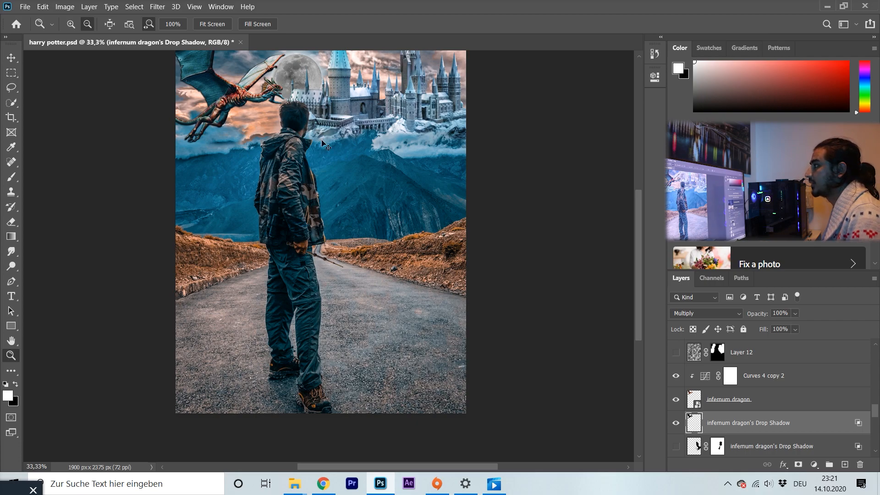
{"action": "key", "text": "ctrl+t"}
{"action": "left_click_drag", "start_coordinate": [250, 105], "coordinate": [414, 258]}
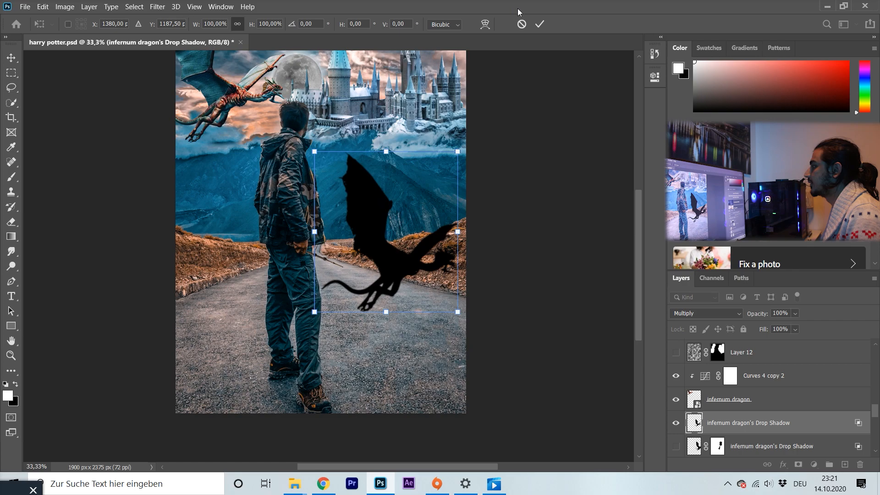
{"action": "left_click", "coordinate": [539, 24]}
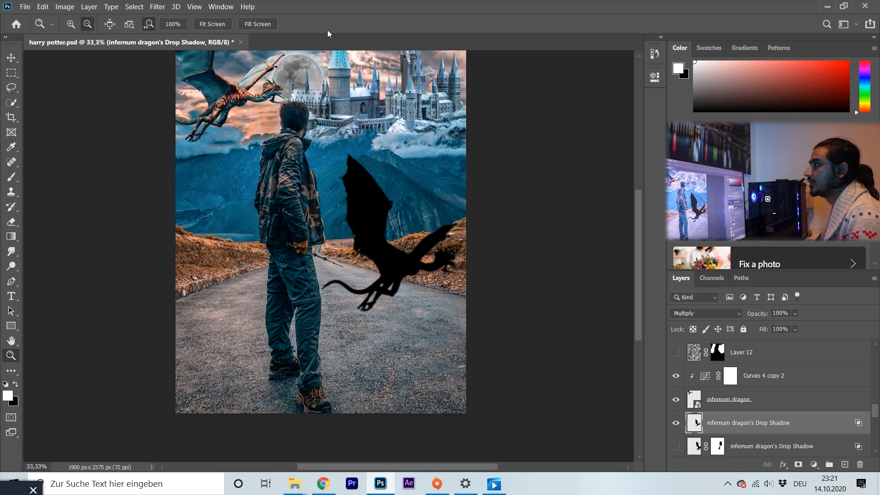
Apply a Gaussian Blur with a radius of 87,0 pixels to the moved dragon shadow layer.
{"action": "left_click", "coordinate": [157, 7]}
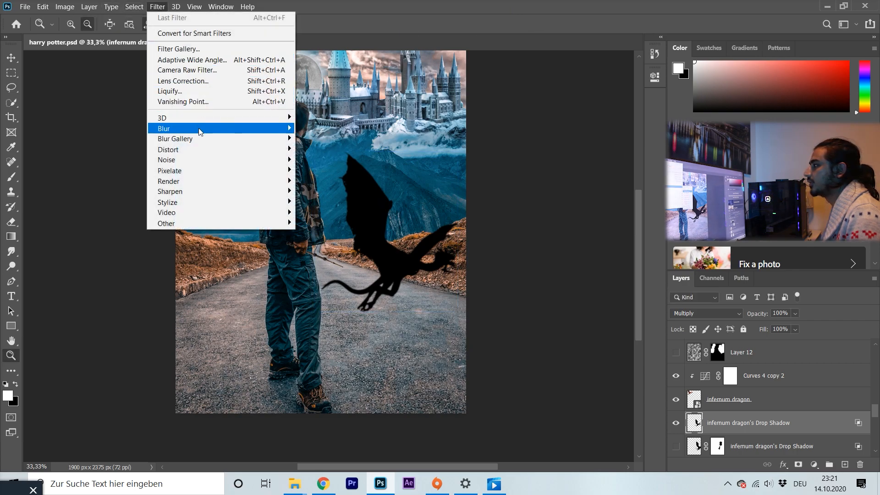
{"action": "mouse_move", "coordinate": [201, 129]}
{"action": "left_click", "coordinate": [338, 169]}
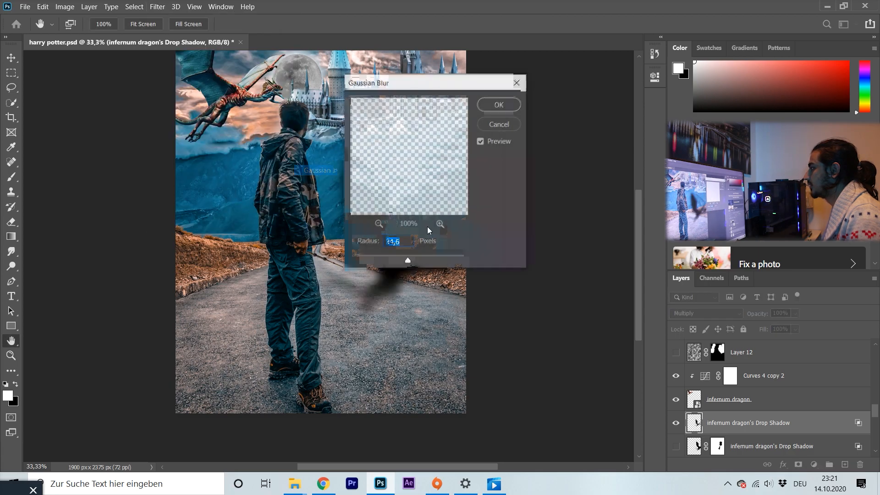
{"action": "left_click_drag", "start_coordinate": [477, 83], "coordinate": [619, 74]}
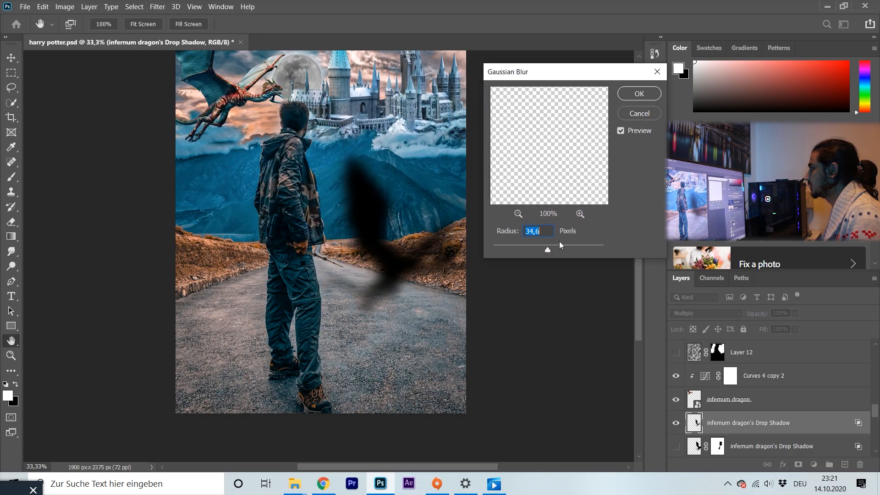
{"action": "left_click", "coordinate": [567, 246]}
{"action": "left_click_drag", "start_coordinate": [567, 248], "coordinate": [560, 249]}
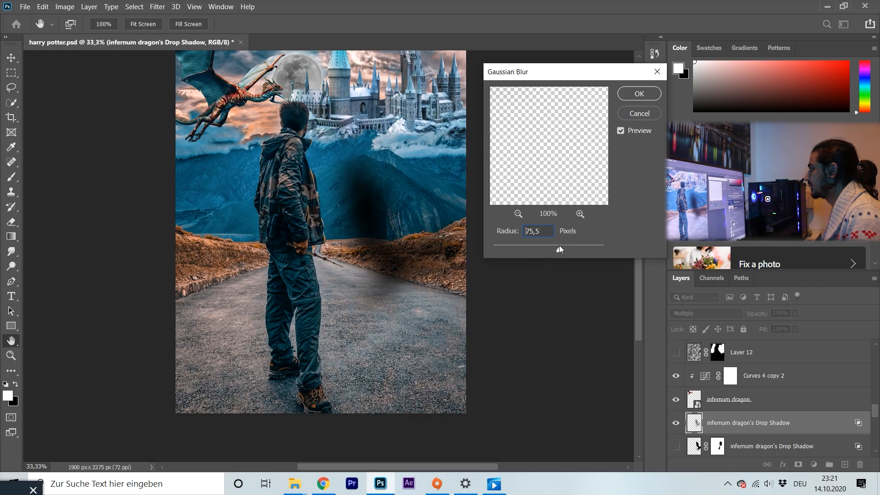
{"action": "left_click", "coordinate": [562, 246]}
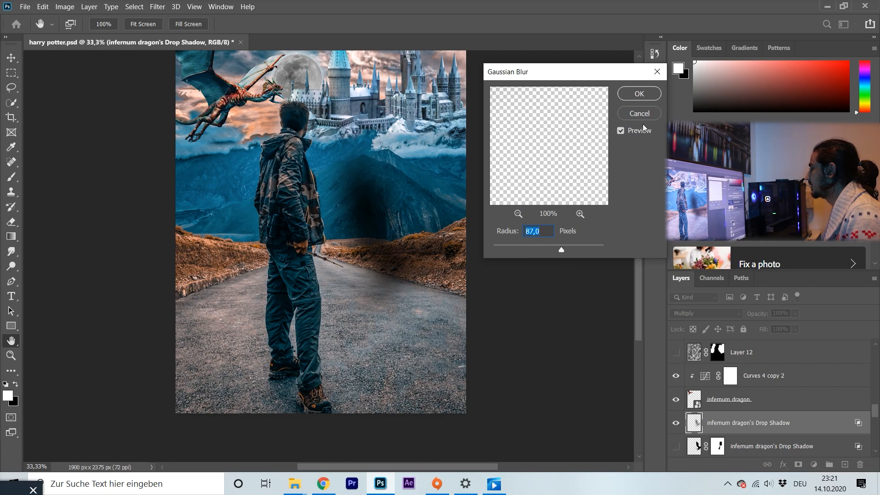
{"action": "left_click", "coordinate": [640, 94]}
{"action": "key", "text": "z"}
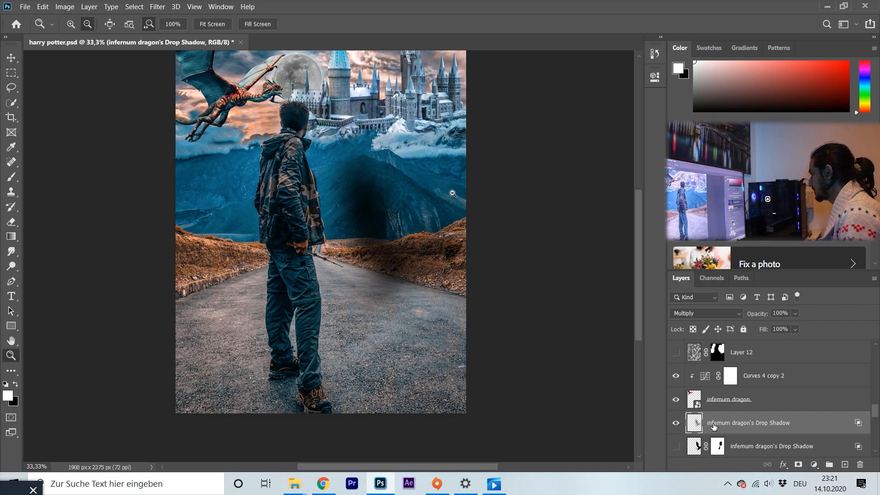
Delete the blurred dragon shadow layer and show the existing masked infernum dragon's Drop Shadow layer.
{"action": "key", "text": "Delete"}
{"action": "left_click", "coordinate": [676, 423]}
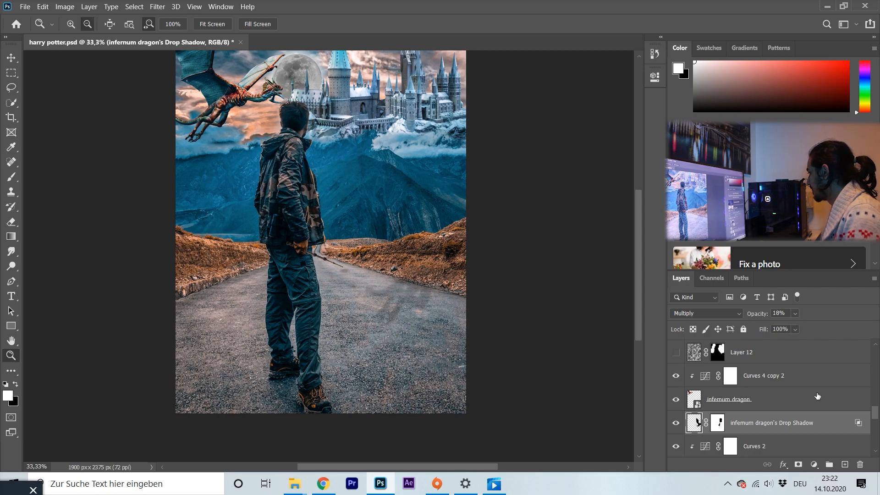
{"action": "scroll", "coordinate": [733, 408], "scroll_direction": "up", "scroll_amount": 3}
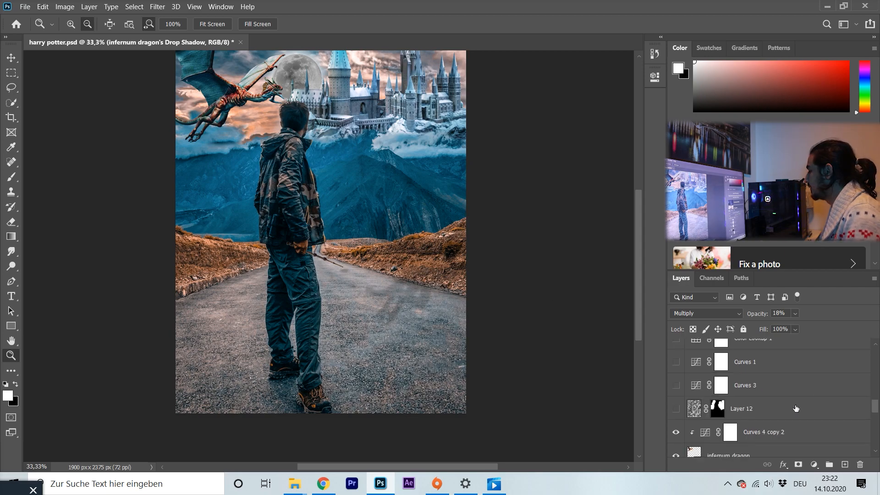
Show the masked cloud layer, Layer 12, and select it.
{"action": "left_click", "coordinate": [676, 410]}
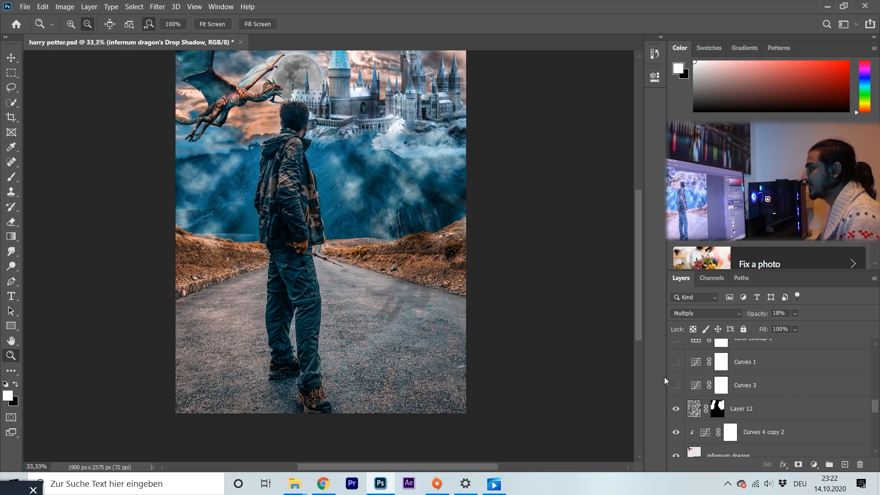
{"action": "left_click", "coordinate": [700, 409]}
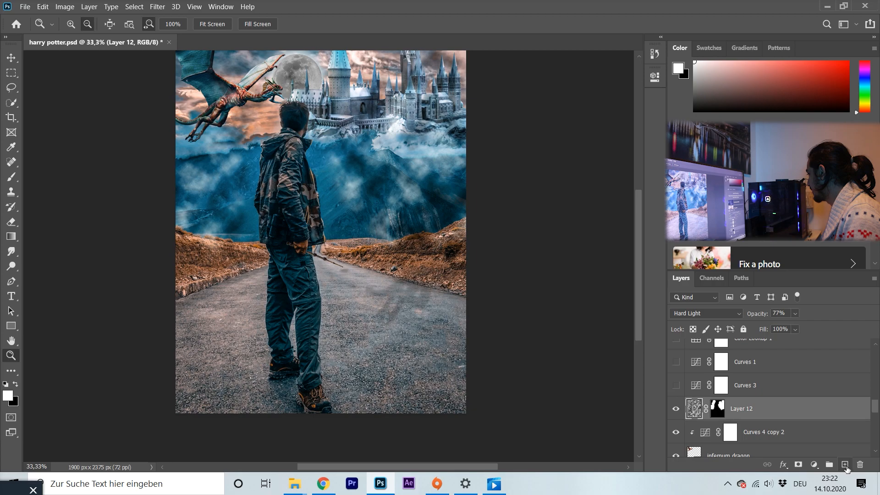
Add a new layer above Layer 12, render black-and-white Clouds on it and set its blend mode to Overlay.
{"action": "left_click", "coordinate": [844, 465]}
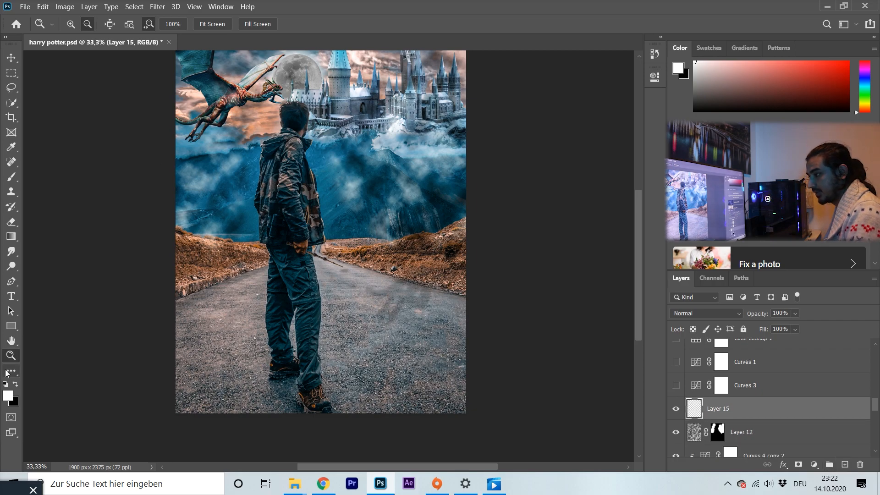
{"action": "left_click", "coordinate": [16, 386]}
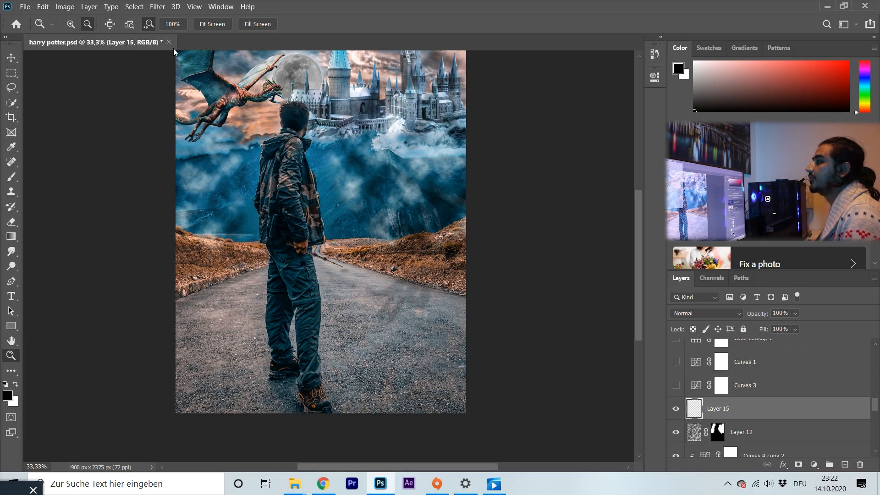
{"action": "left_click", "coordinate": [158, 7]}
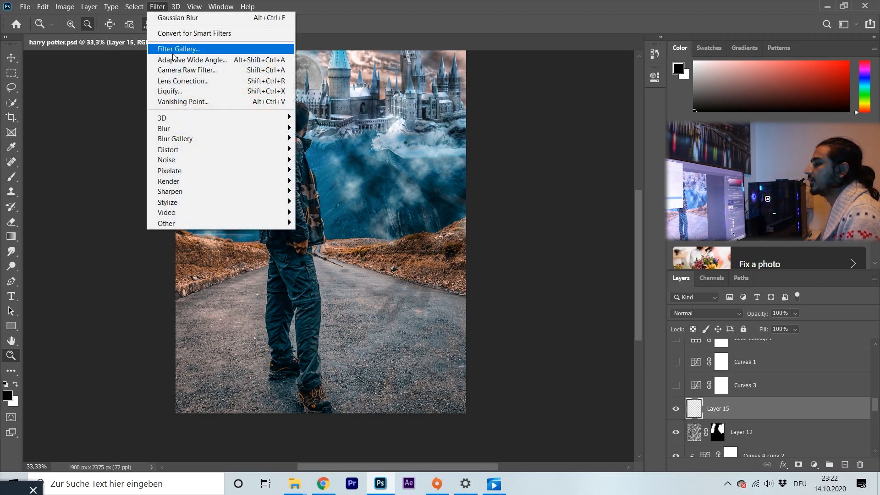
{"action": "mouse_move", "coordinate": [289, 186]}
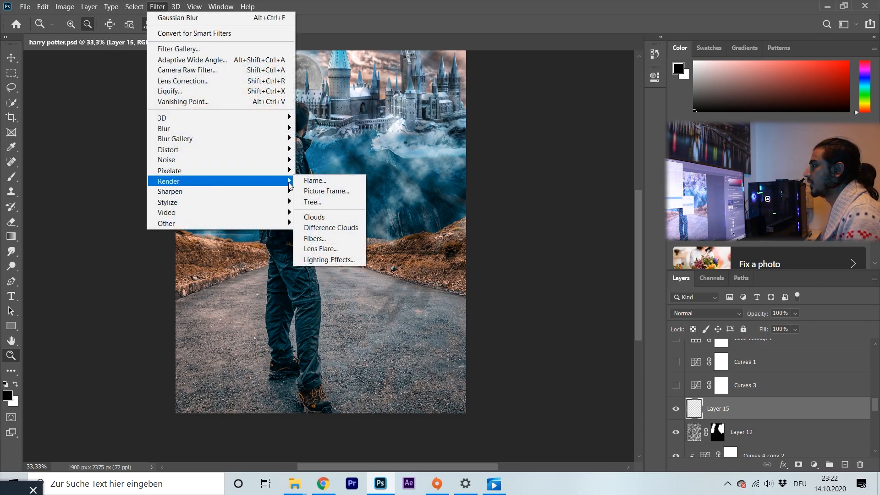
{"action": "left_click", "coordinate": [314, 217]}
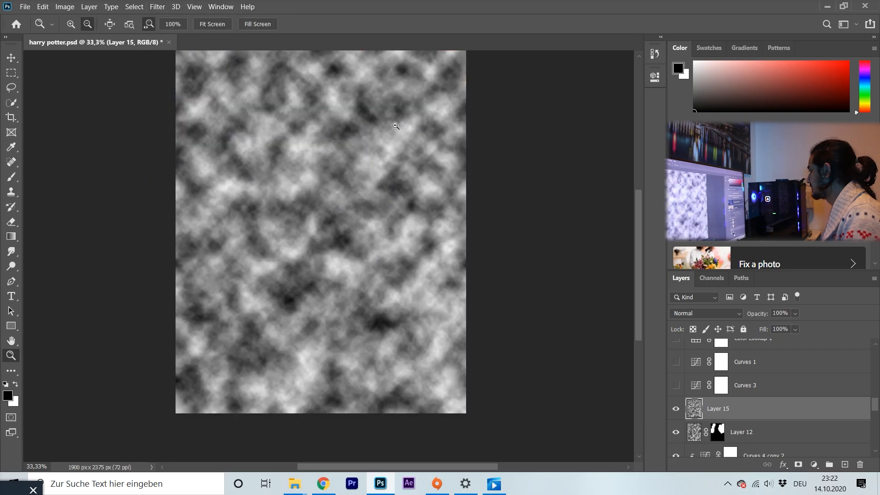
{"action": "left_click", "coordinate": [713, 313]}
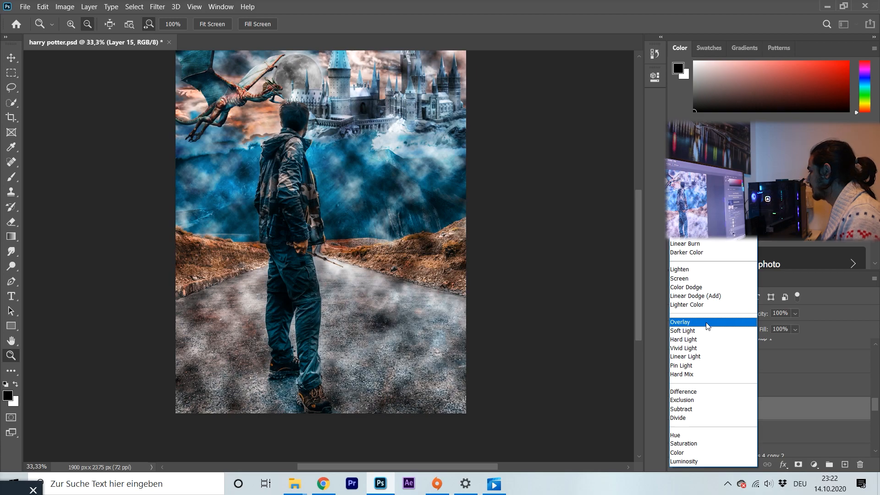
{"action": "left_click", "coordinate": [707, 323]}
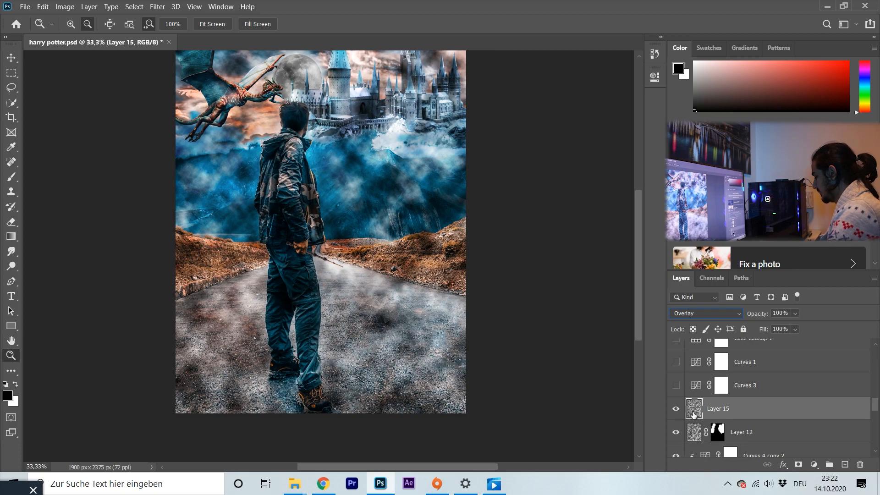
Delete the newly rendered cloud layer above Layer 12.
{"action": "left_click", "coordinate": [694, 435]}
{"action": "left_click", "coordinate": [700, 412]}
{"action": "right_click", "coordinate": [701, 411]}
{"action": "left_click", "coordinate": [694, 414]}
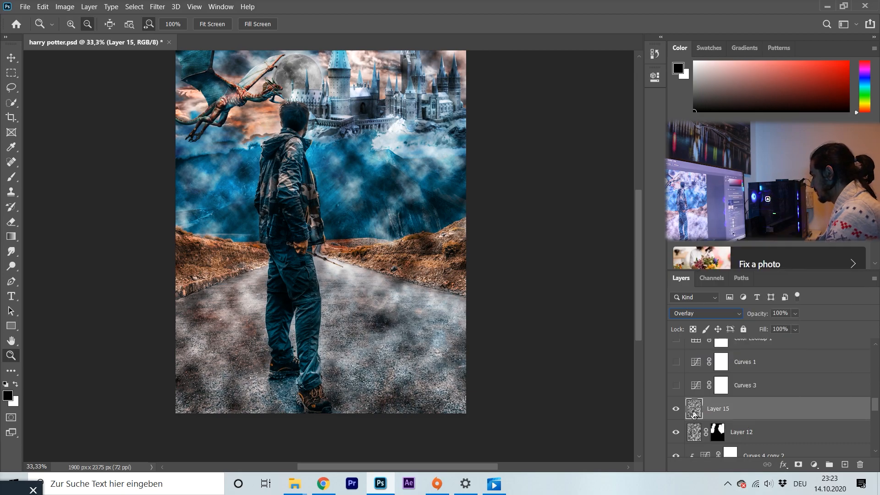
{"action": "right_click", "coordinate": [723, 411]}
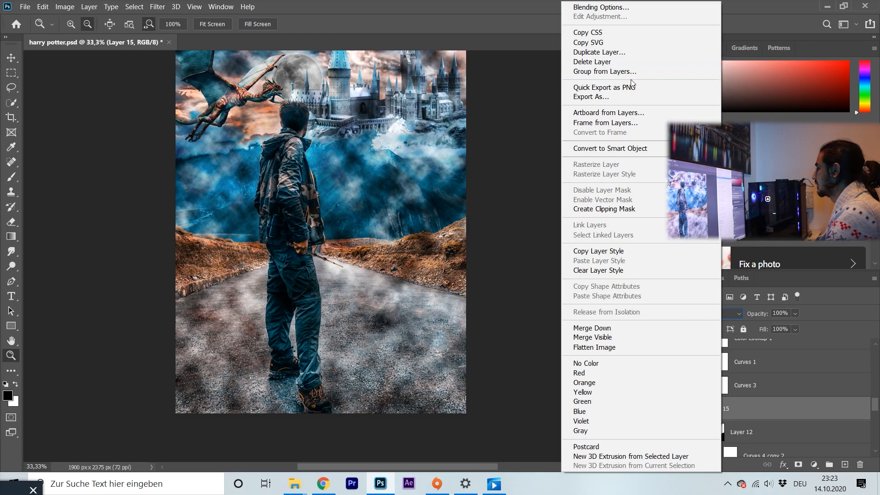
{"action": "left_click", "coordinate": [631, 64]}
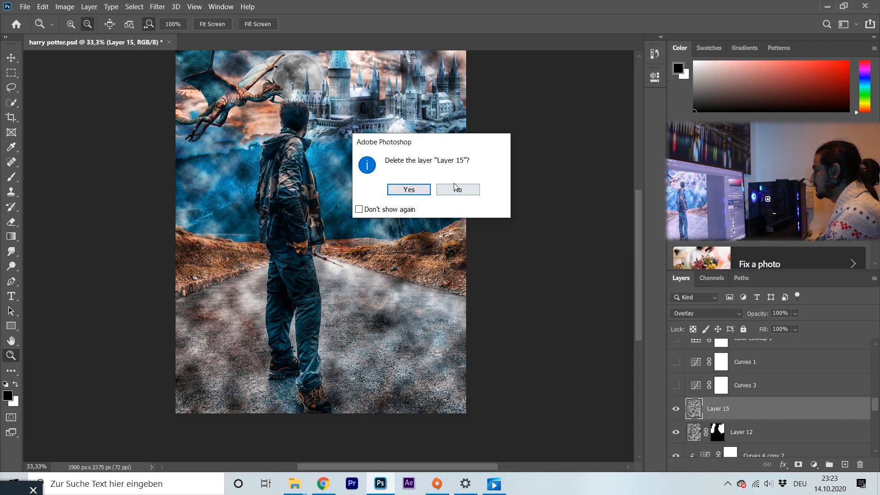
{"action": "left_click", "coordinate": [418, 194]}
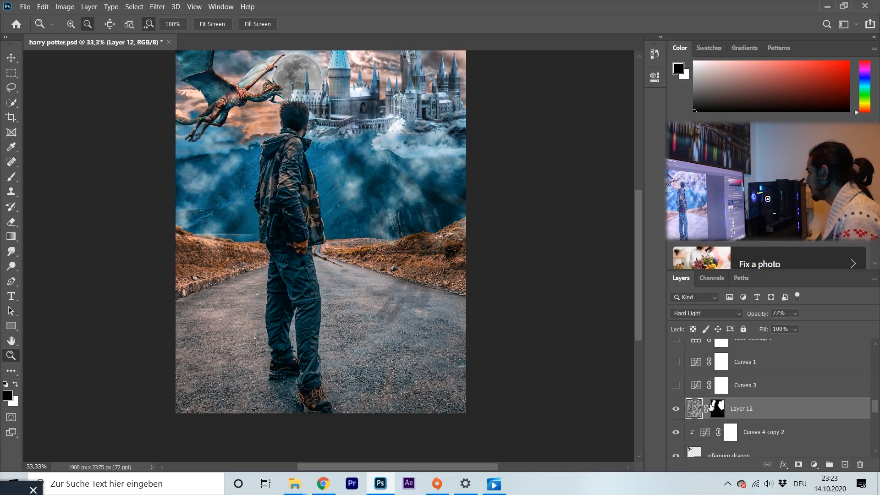
Examine Layer 12's mask and its blend mode options.
{"action": "left_click", "coordinate": [716, 409]}
{"action": "left_click", "coordinate": [699, 410]}
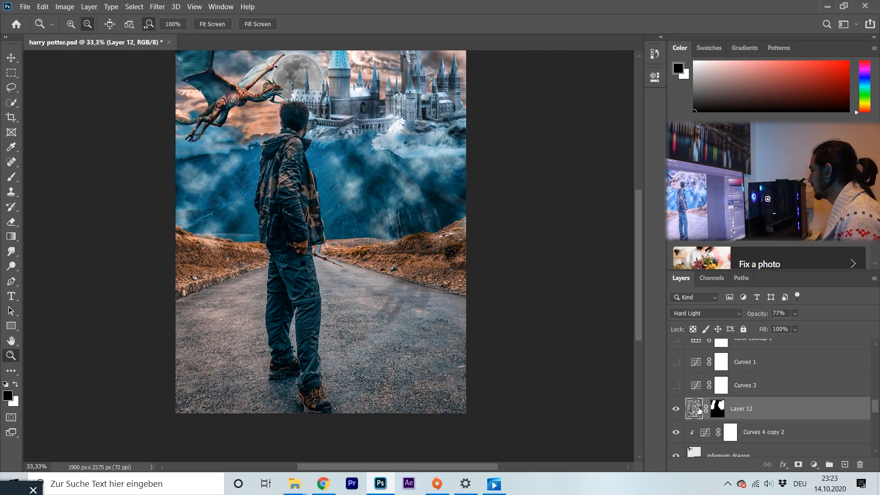
{"action": "left_click", "coordinate": [717, 314]}
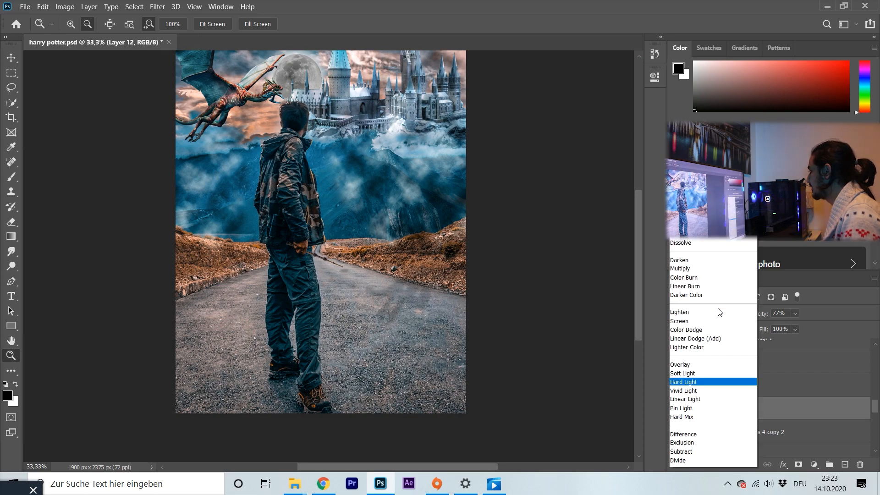
{"action": "left_click", "coordinate": [719, 339]}
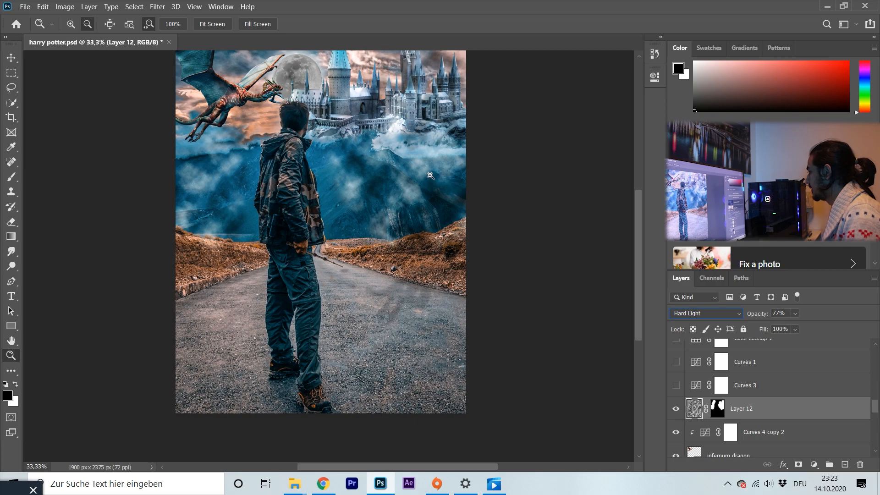
Show the Curves 3 and Curves 1 adjustment layers above the cloud layer.
{"action": "left_click", "coordinate": [676, 387]}
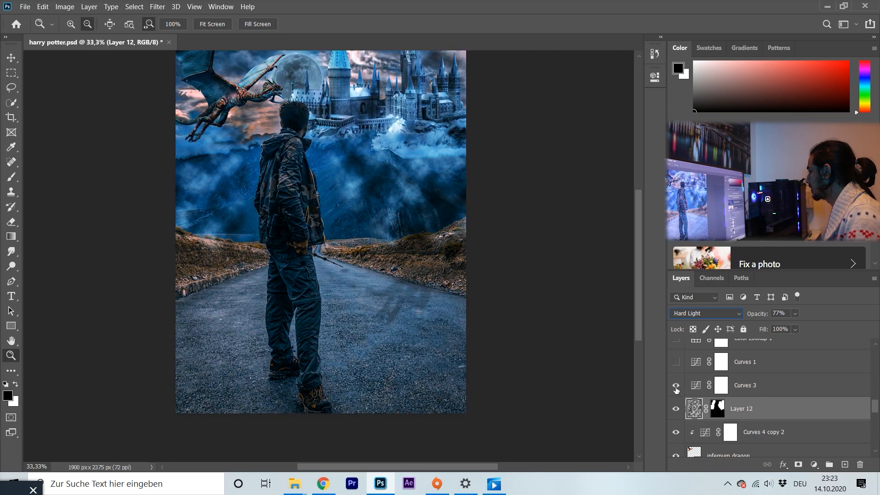
{"action": "left_click", "coordinate": [697, 387]}
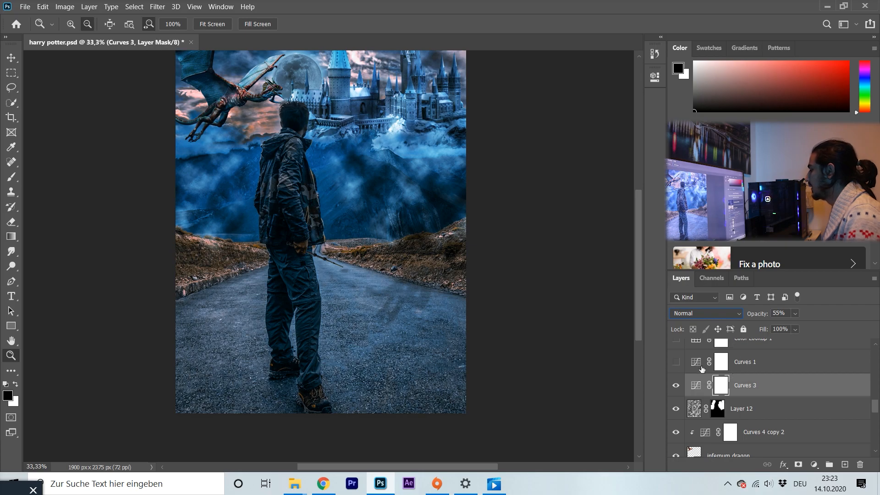
{"action": "left_click", "coordinate": [676, 362]}
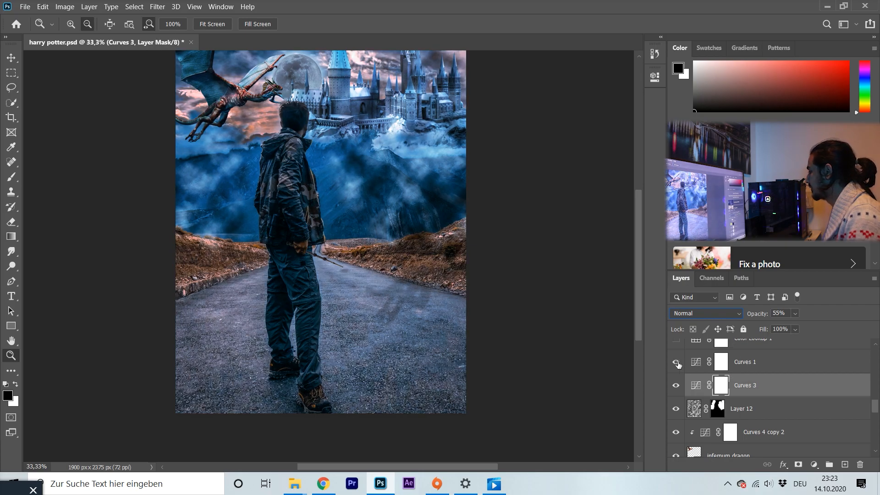
Add a Color Lookup adjustment layer above Curves 1 and look through its 3D LUT presets without choosing one.
{"action": "scroll", "coordinate": [696, 365], "scroll_direction": "up", "scroll_amount": 2}
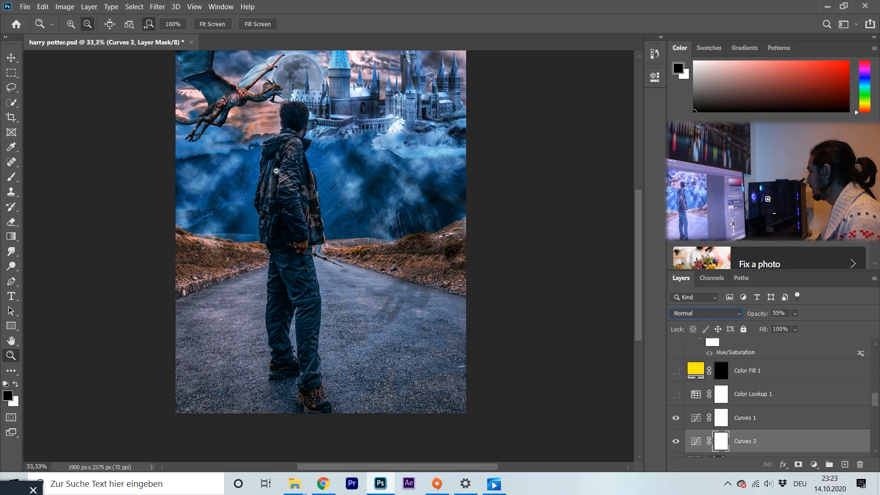
{"action": "left_click", "coordinate": [696, 397]}
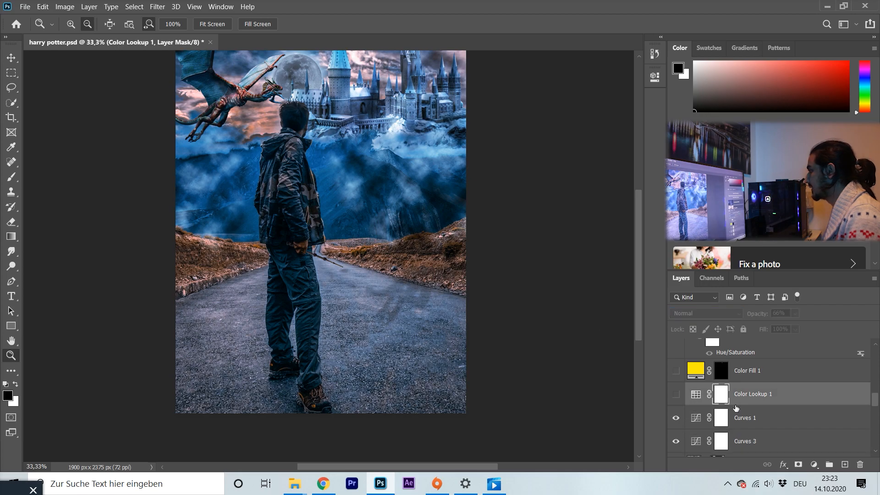
{"action": "left_click", "coordinate": [690, 418]}
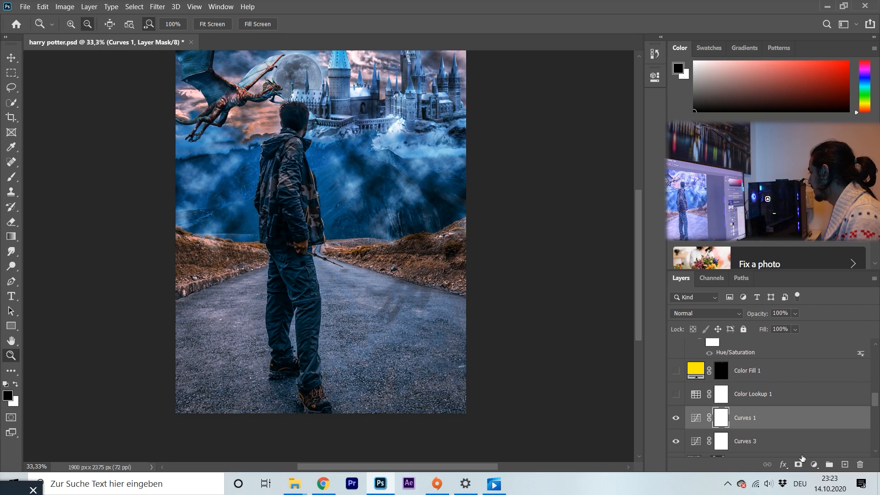
{"action": "left_click", "coordinate": [818, 466]}
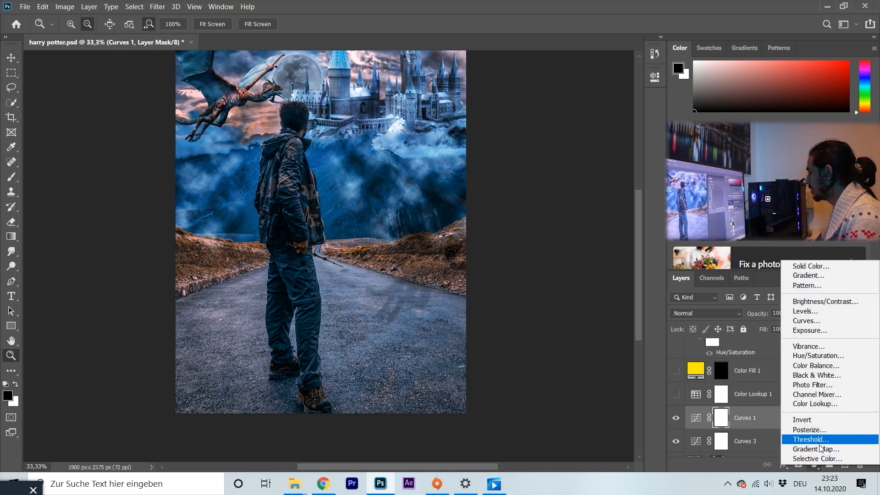
{"action": "left_click", "coordinate": [824, 409]}
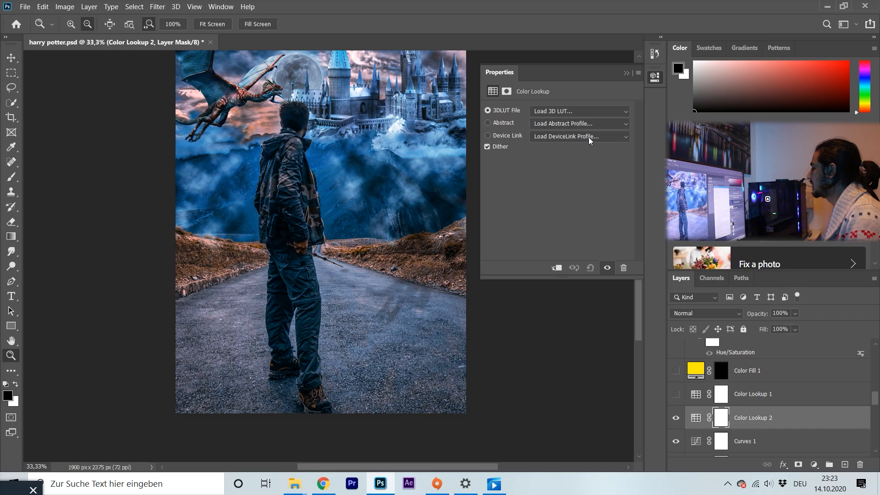
{"action": "left_click", "coordinate": [592, 111]}
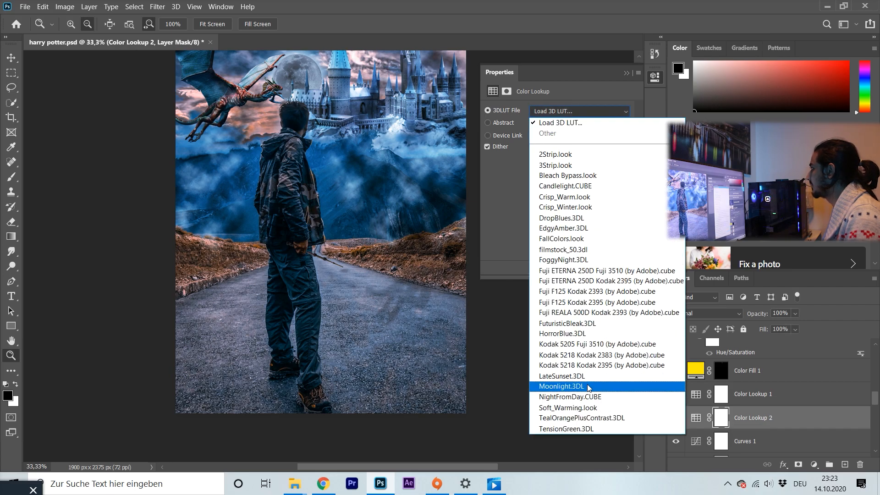
{"action": "left_click", "coordinate": [622, 72]}
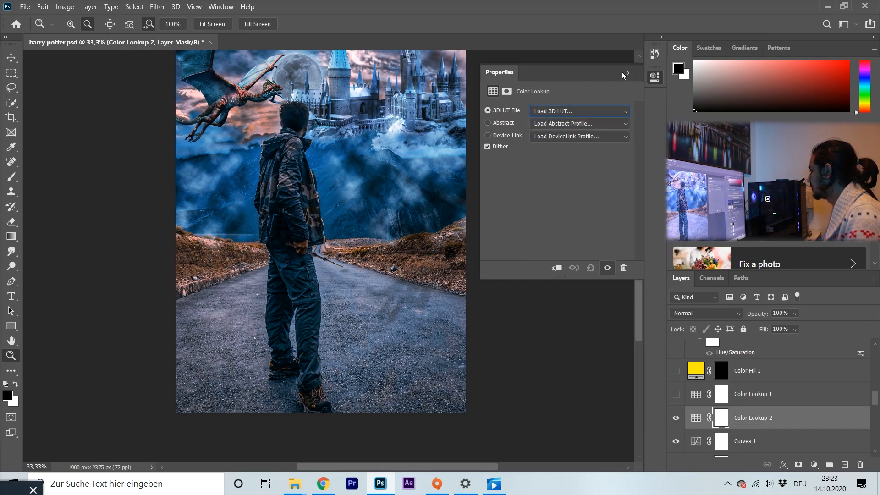
Show the Color Lookup 1 adjustment layer and check which 3D LUT file it uses.
{"action": "left_click", "coordinate": [674, 396]}
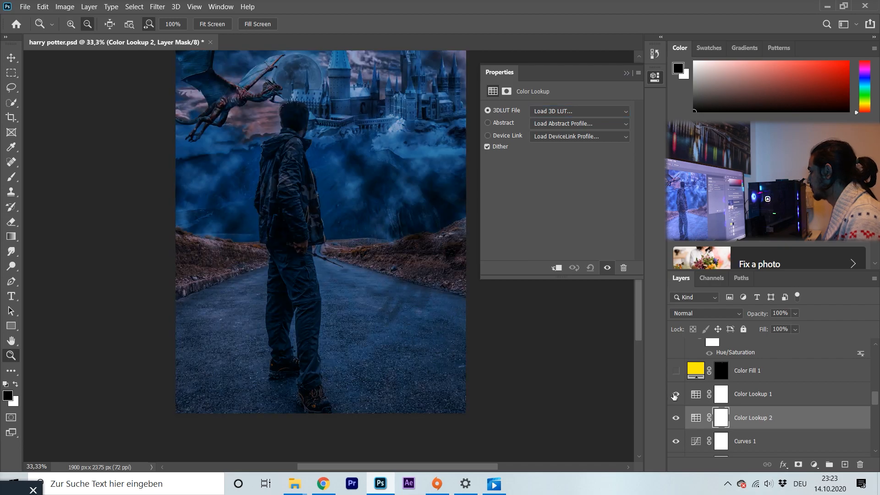
{"action": "left_click", "coordinate": [697, 396]}
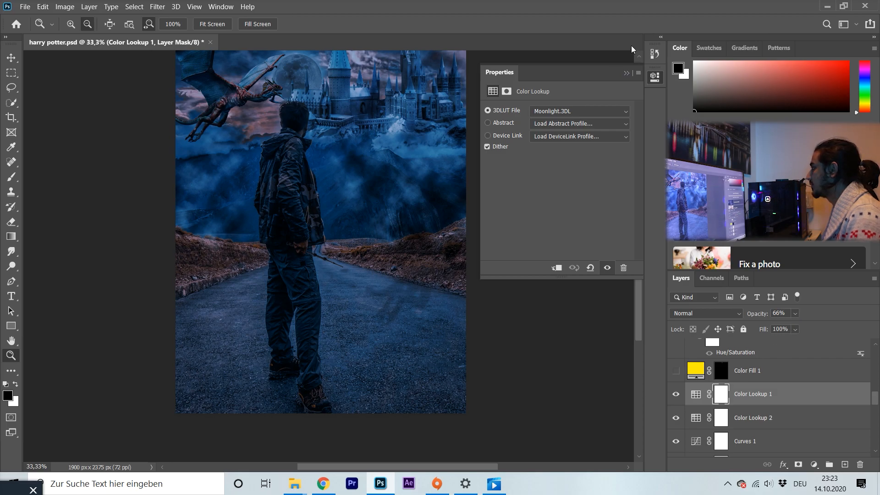
{"action": "left_click", "coordinate": [627, 72]}
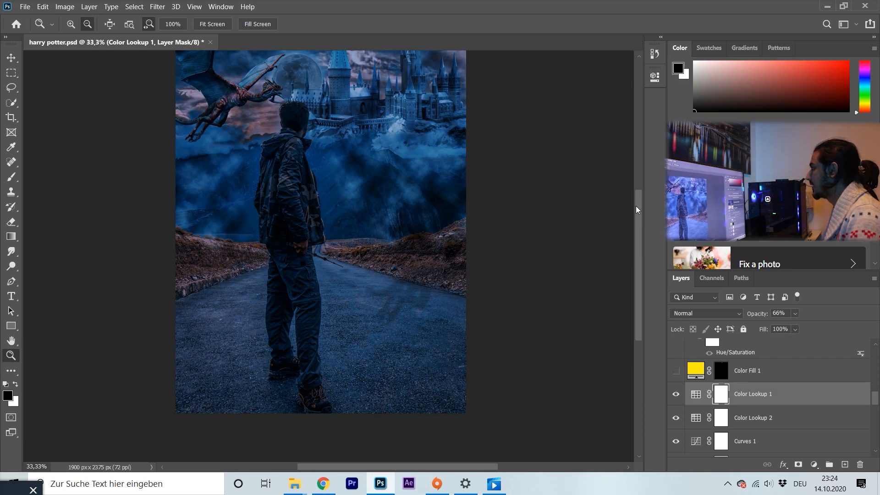
Show the yellow Color Fill 1 layer and inspect the lit castle tower windows up close at 300%.
{"action": "scroll", "coordinate": [640, 198], "scroll_direction": "up", "scroll_amount": 3}
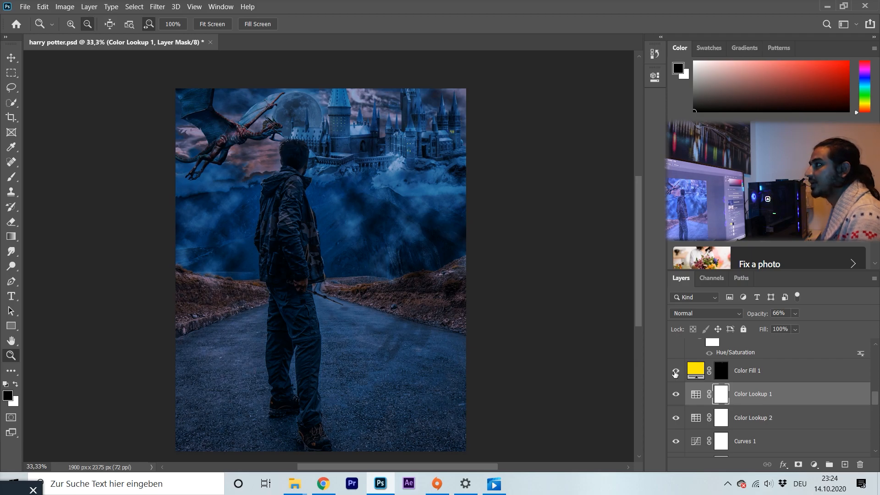
{"action": "left_click", "coordinate": [72, 23]}
{"action": "left_click", "coordinate": [412, 146]}
{"action": "left_click", "coordinate": [413, 143]}
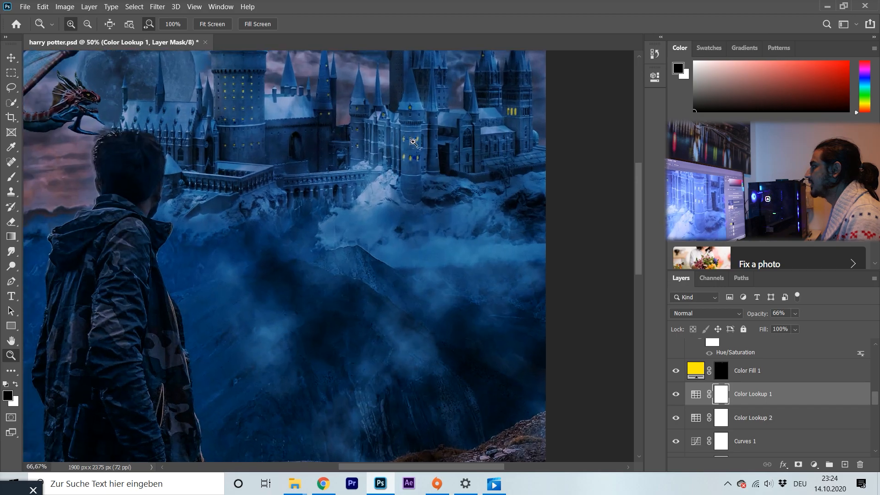
{"action": "left_click", "coordinate": [413, 142]}
{"action": "left_click", "coordinate": [414, 144]}
{"action": "left_click", "coordinate": [414, 145]}
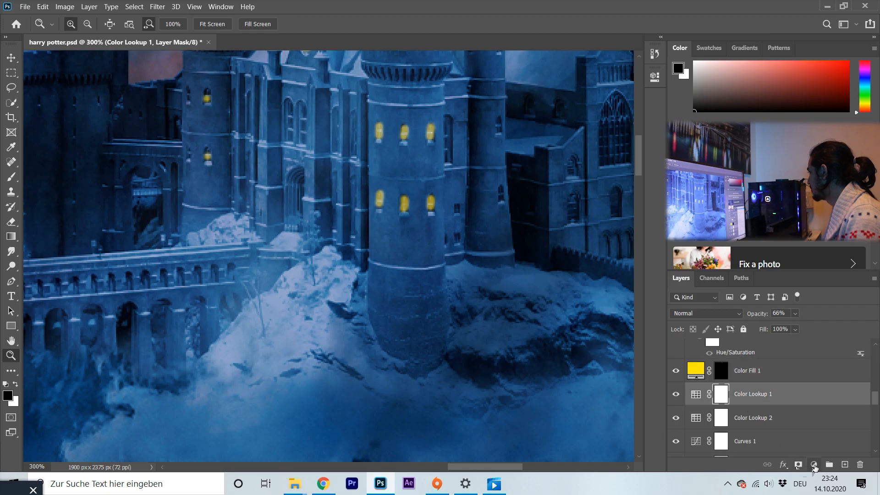
Add a bright yellow Solid Color fill layer directly above Color Lookup 1.
{"action": "left_click", "coordinate": [814, 464]}
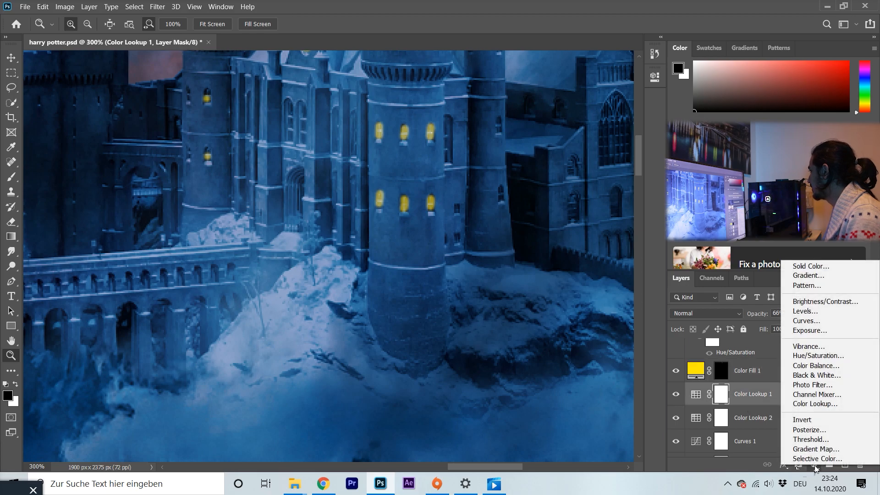
{"action": "left_click", "coordinate": [815, 270]}
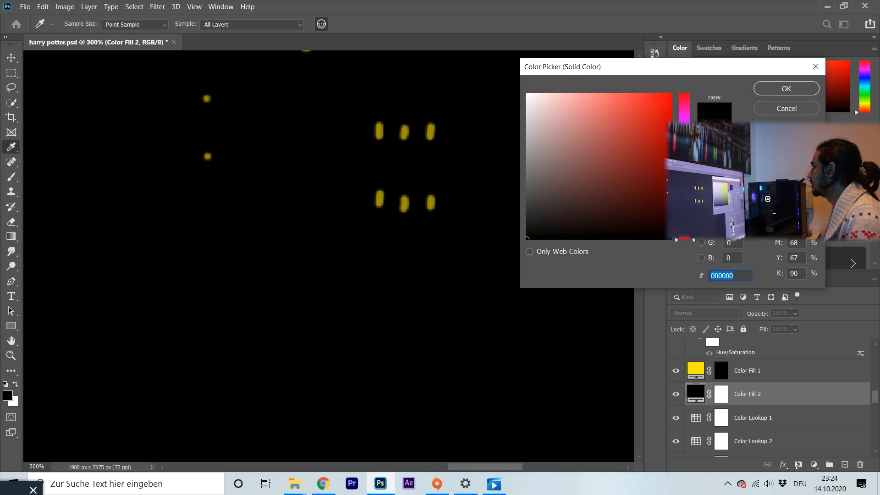
{"action": "left_click", "coordinate": [684, 218]}
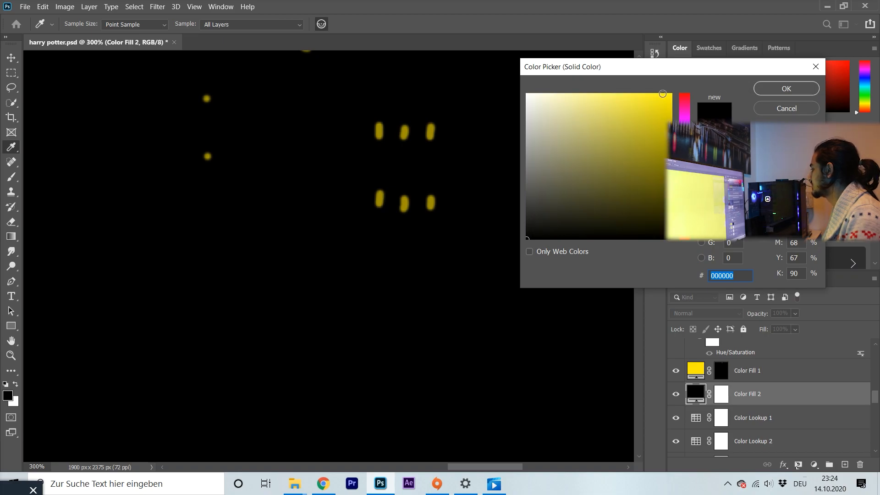
{"action": "left_click", "coordinate": [663, 93]}
{"action": "left_click", "coordinate": [785, 88]}
{"action": "key", "text": "z"}
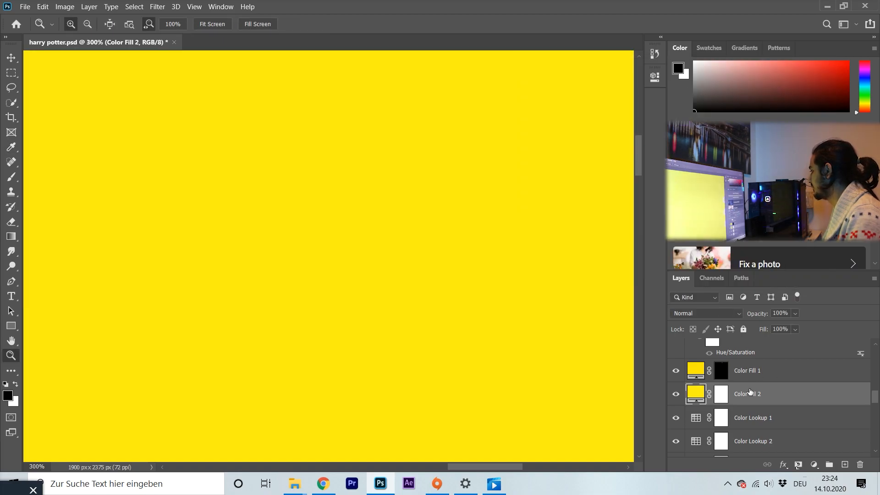
Invert the Color Fill 2 mask to black and brush white over the lower window of the rear castle tower.
{"action": "left_click", "coordinate": [718, 395]}
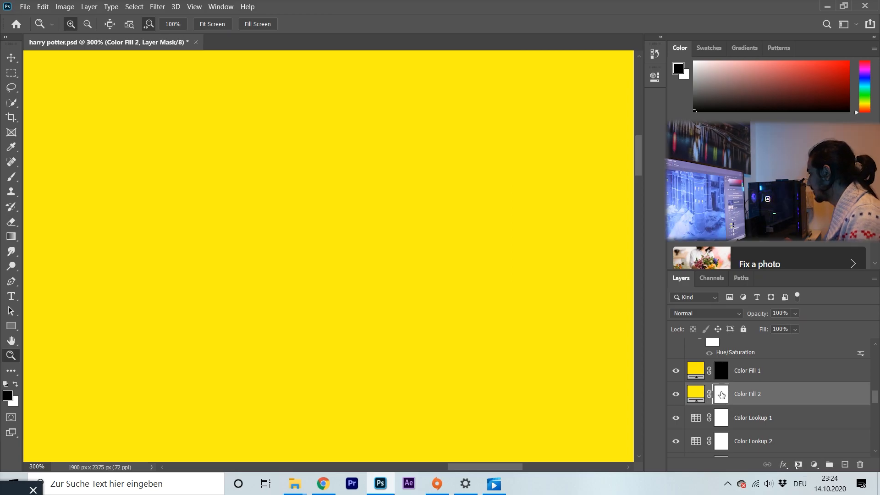
{"action": "key", "text": "ctrl+i"}
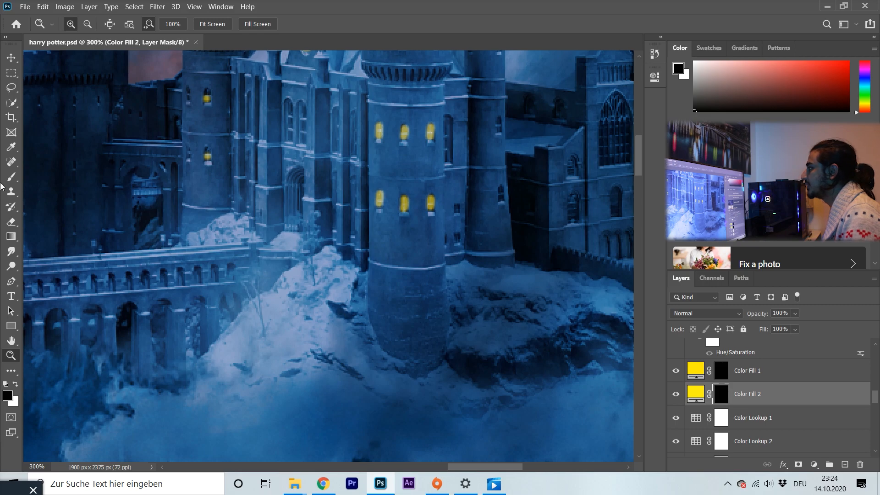
{"action": "left_click", "coordinate": [12, 176]}
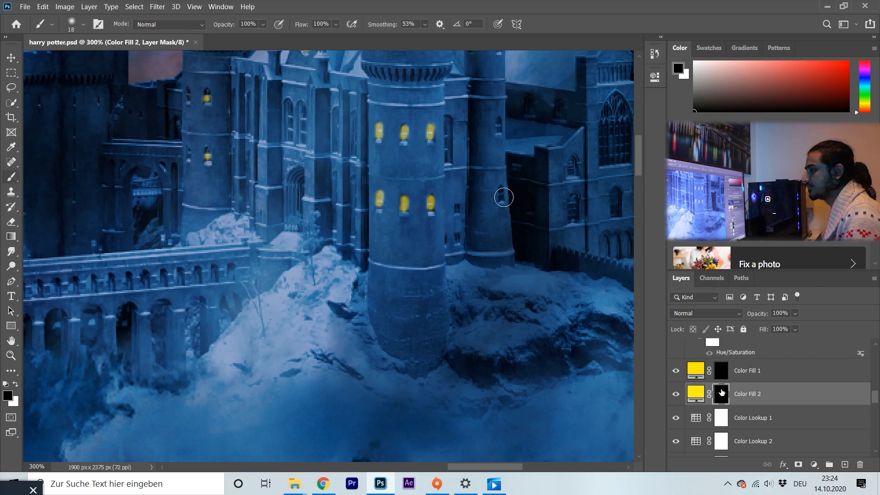
{"action": "left_click", "coordinate": [16, 385]}
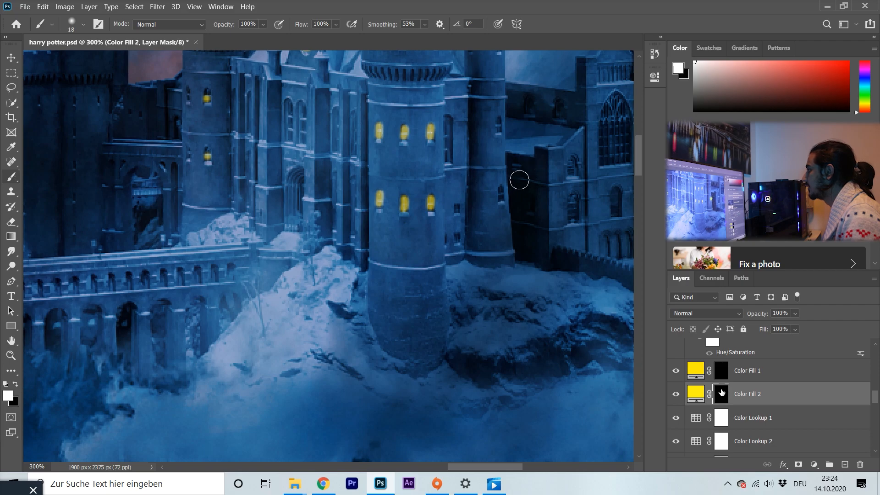
{"action": "left_click", "coordinate": [503, 193]}
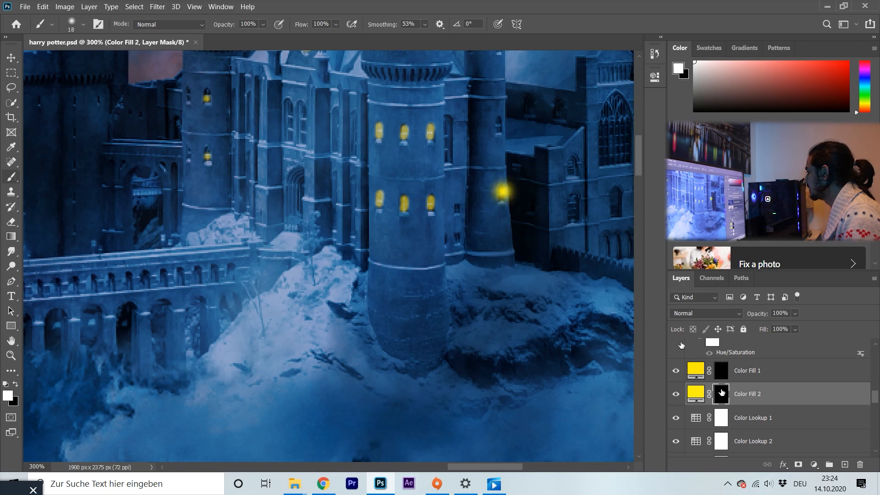
Set the blending mode of the Color Fill 2 layer to Lighten.
{"action": "left_click", "coordinate": [695, 369]}
{"action": "left_click", "coordinate": [696, 390]}
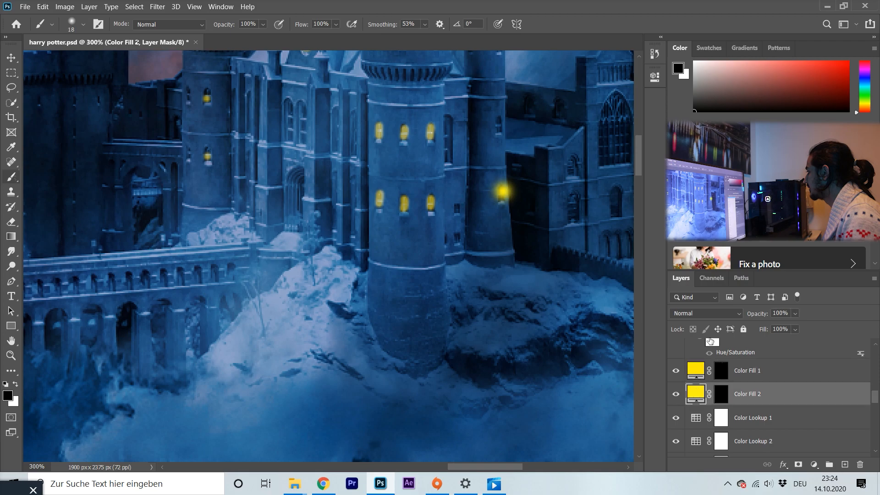
{"action": "left_click", "coordinate": [710, 314]}
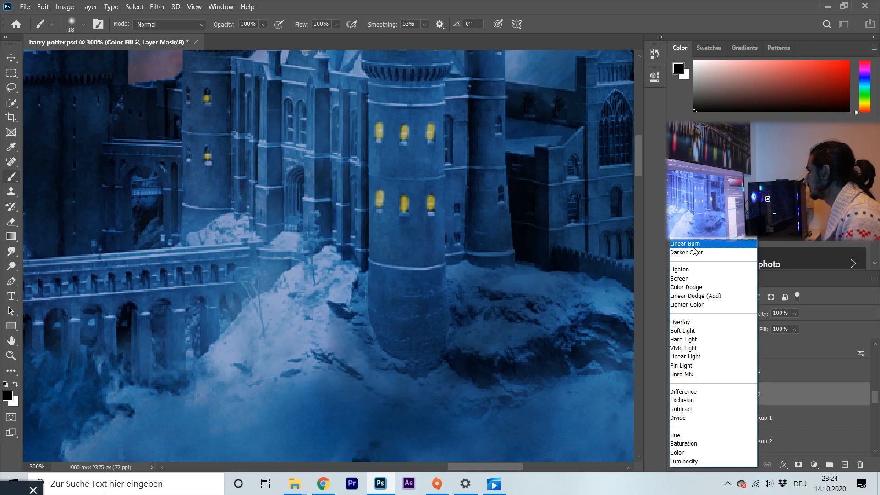
{"action": "left_click", "coordinate": [686, 272]}
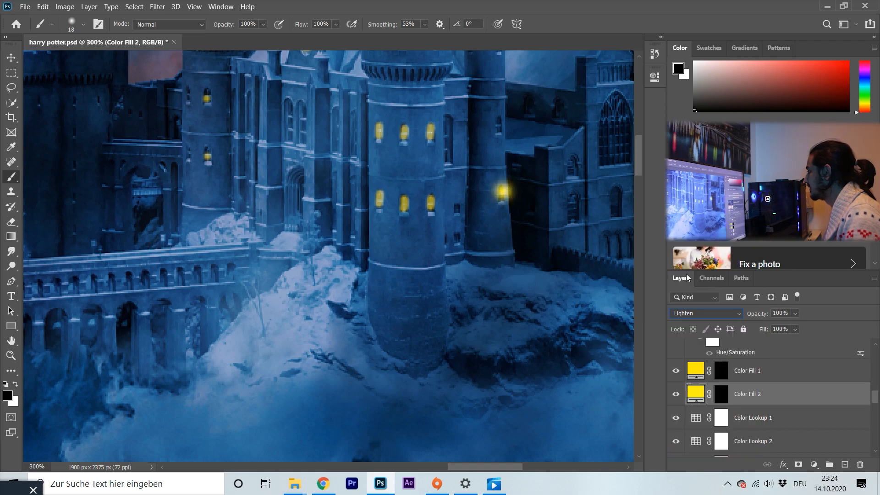
Paint white on the Color Fill 2 mask with a 6 px brush over two more unlit windows beside the main tower.
{"action": "left_click", "coordinate": [721, 394]}
{"action": "key", "text": "x"}
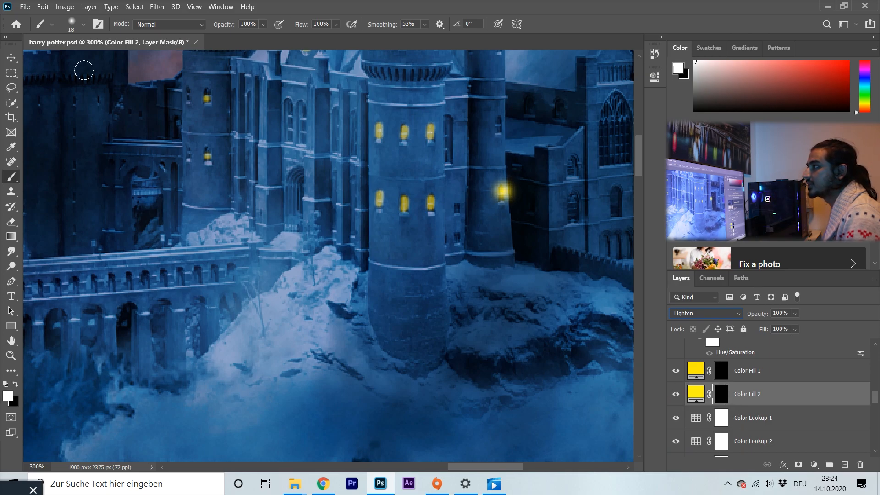
{"action": "left_click", "coordinate": [83, 25]}
{"action": "left_click_drag", "start_coordinate": [68, 60], "coordinate": [66, 60]}
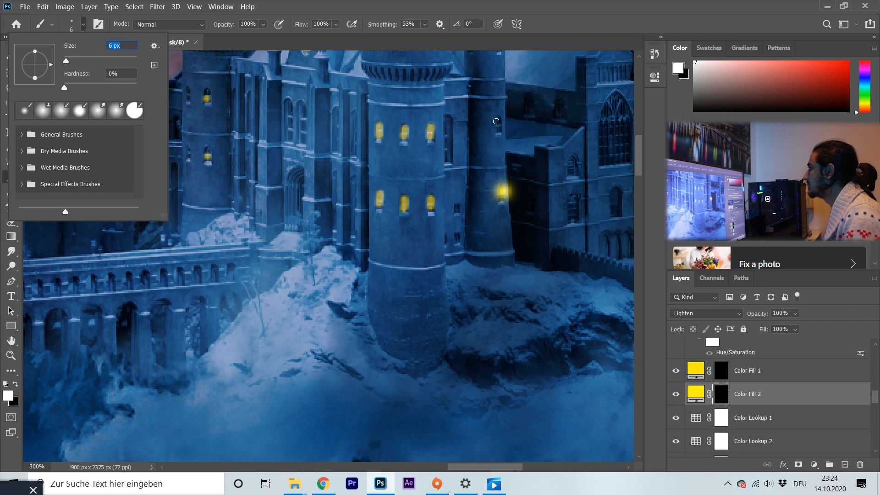
{"action": "left_click", "coordinate": [498, 121]}
{"action": "left_click_drag", "start_coordinate": [498, 122], "coordinate": [499, 127]}
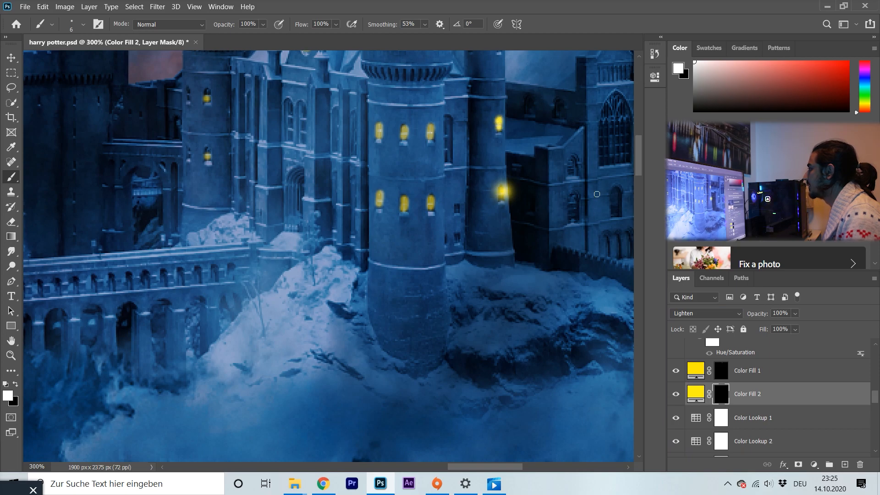
{"action": "left_click", "coordinate": [458, 211]}
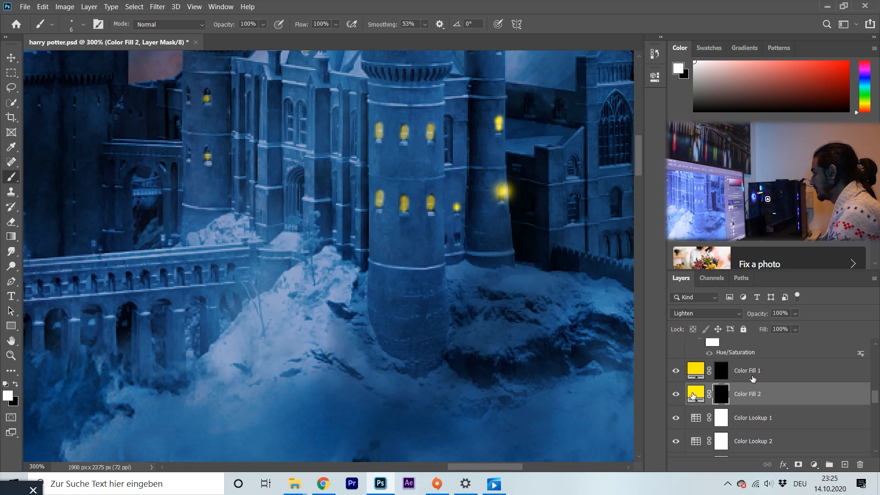
Delete the Color Fill 2 layer and toggle the visibility of Color Fill 1 to compare the lit windows.
{"action": "key", "text": "Delete"}
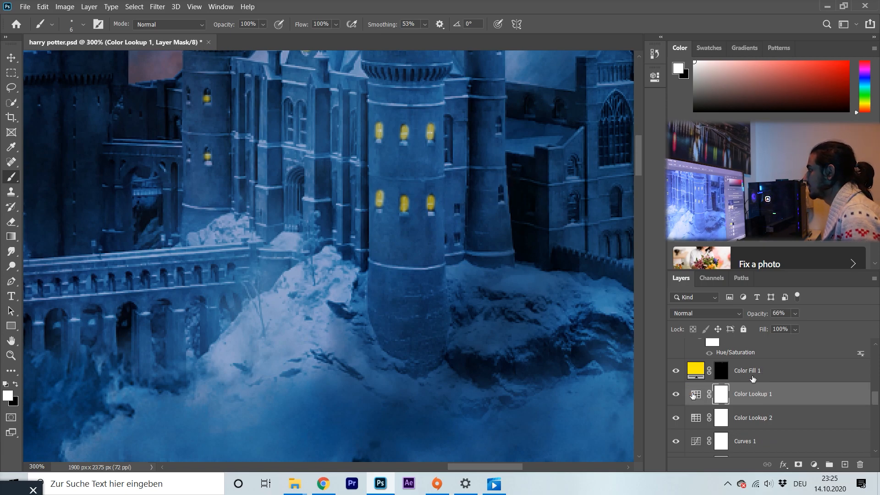
{"action": "left_click", "coordinate": [676, 372]}
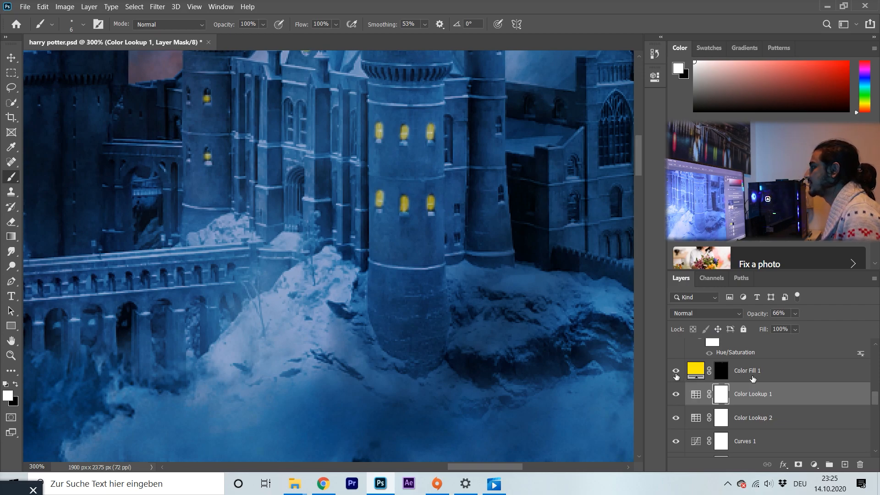
{"action": "left_click", "coordinate": [676, 372]}
{"action": "left_click", "coordinate": [676, 373]}
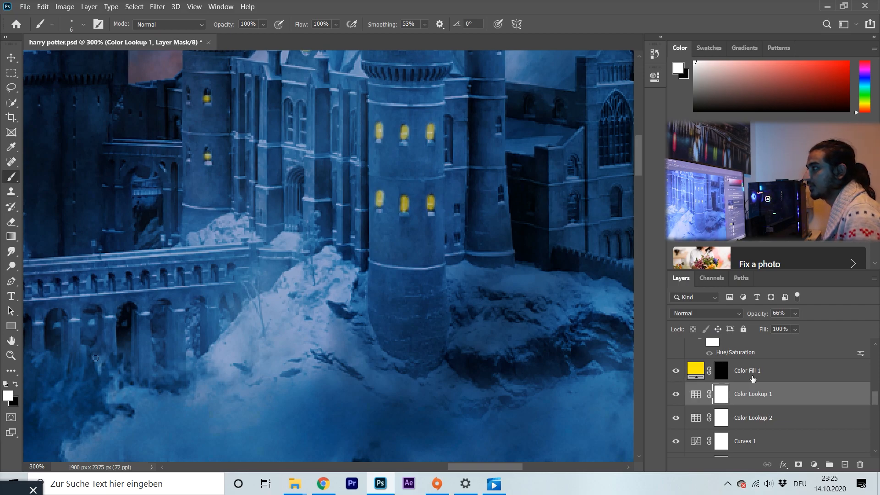
View the whole composite at 25% and show layer 33 with the glowing red wand light.
{"action": "left_click", "coordinate": [11, 355]}
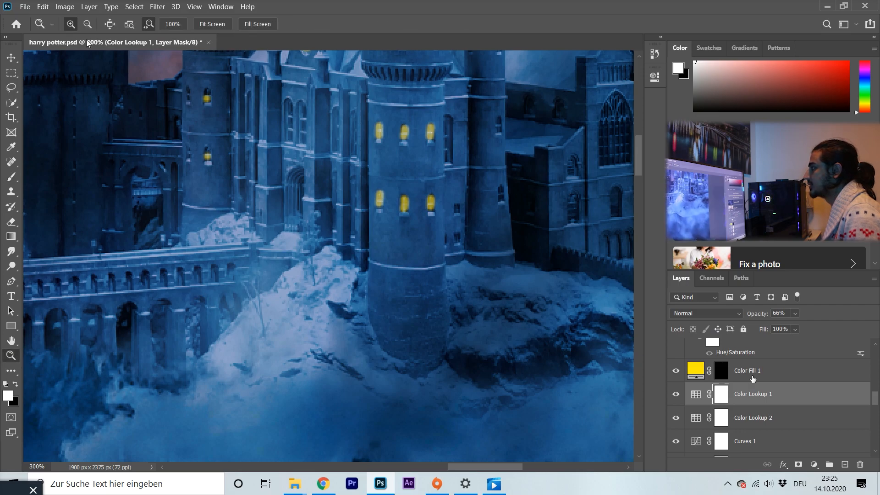
{"action": "left_click", "coordinate": [87, 24]}
{"action": "left_click", "coordinate": [376, 154]}
{"action": "left_click", "coordinate": [376, 153]}
{"action": "left_click", "coordinate": [373, 151]}
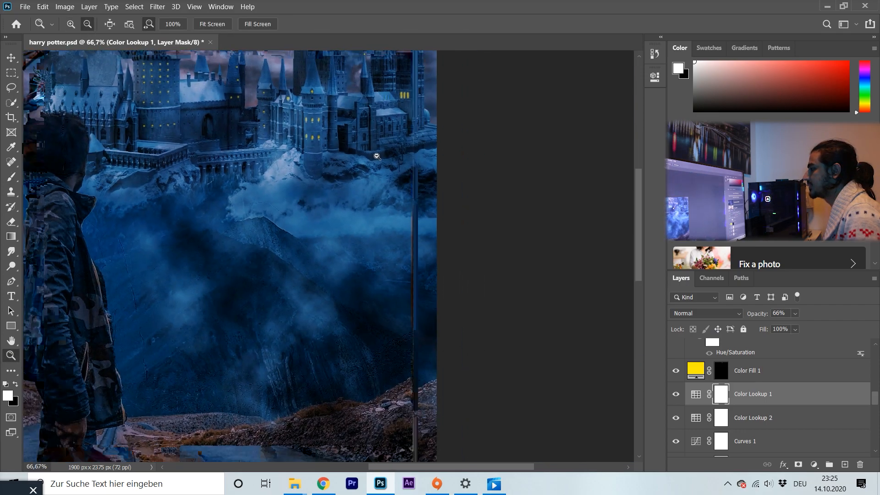
{"action": "left_click", "coordinate": [383, 159]}
{"action": "left_click", "coordinate": [384, 158]}
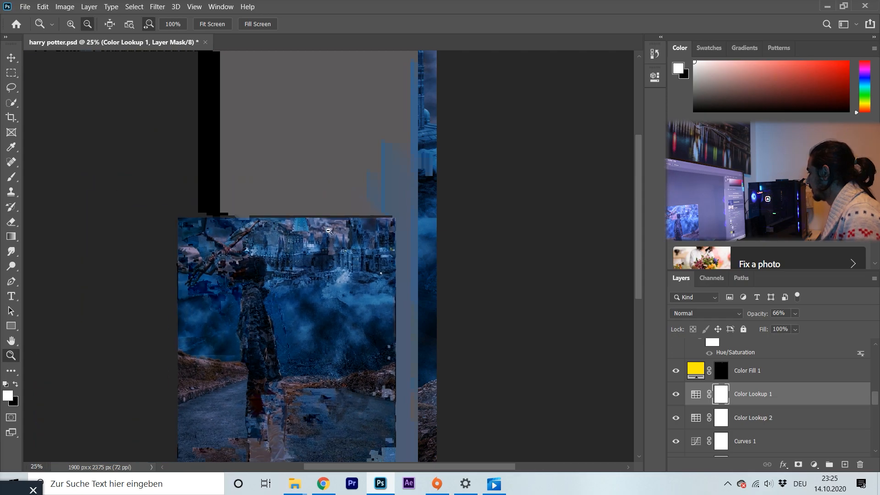
{"action": "scroll", "coordinate": [770, 380], "scroll_direction": "up", "scroll_amount": 2}
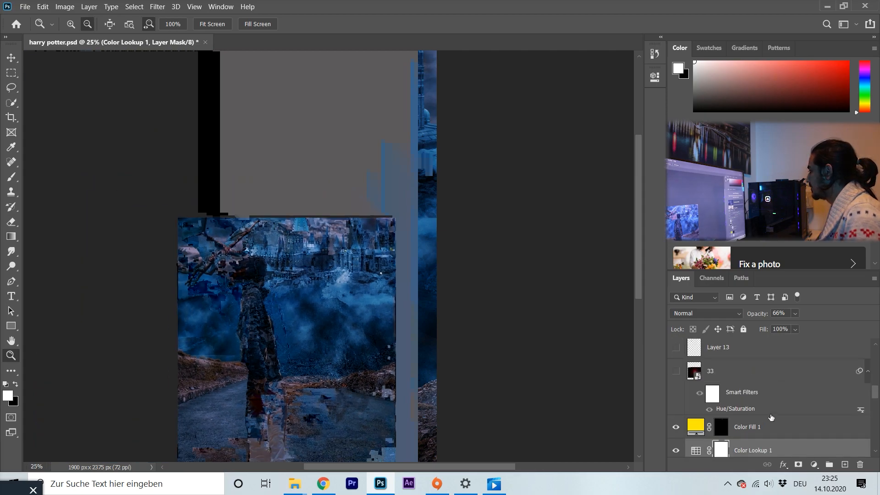
{"action": "left_click", "coordinate": [677, 372]}
{"action": "left_click", "coordinate": [677, 371]}
{"action": "left_click", "coordinate": [677, 372]}
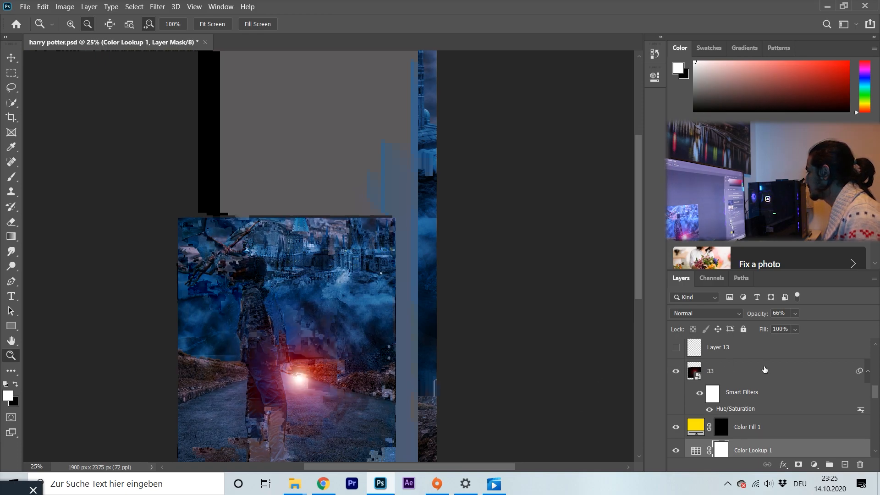
Check the blending mode of layer 33 and keep it on Screen.
{"action": "left_click", "coordinate": [700, 372]}
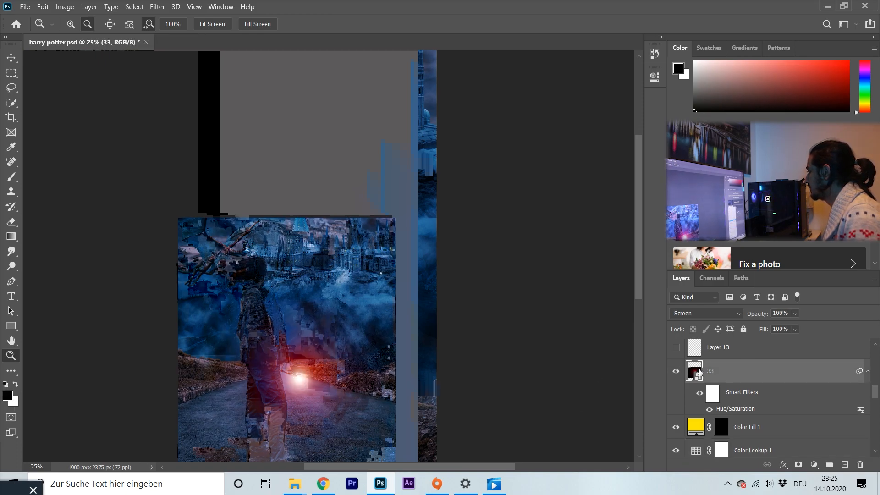
{"action": "left_click", "coordinate": [722, 313]}
{"action": "left_click", "coordinate": [705, 275]}
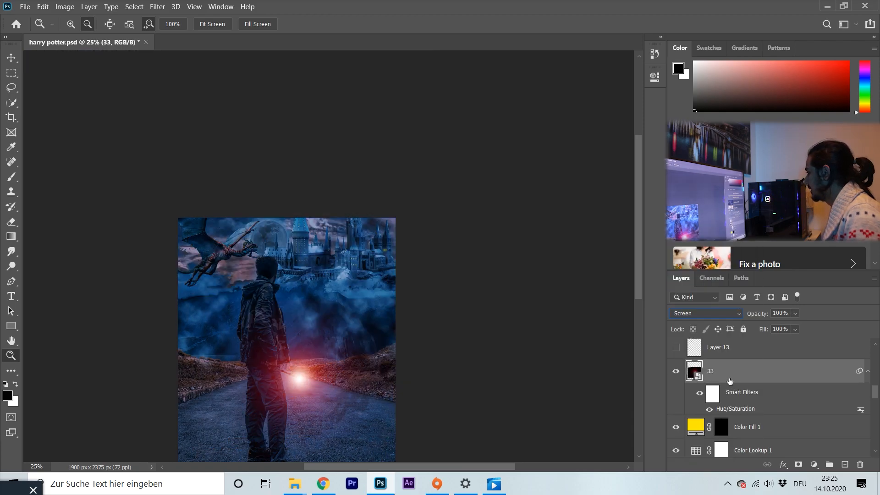
Rename layer 33 as "lights of wand" and Color Fill 1 as "windows light".
{"action": "left_click", "coordinate": [697, 347]}
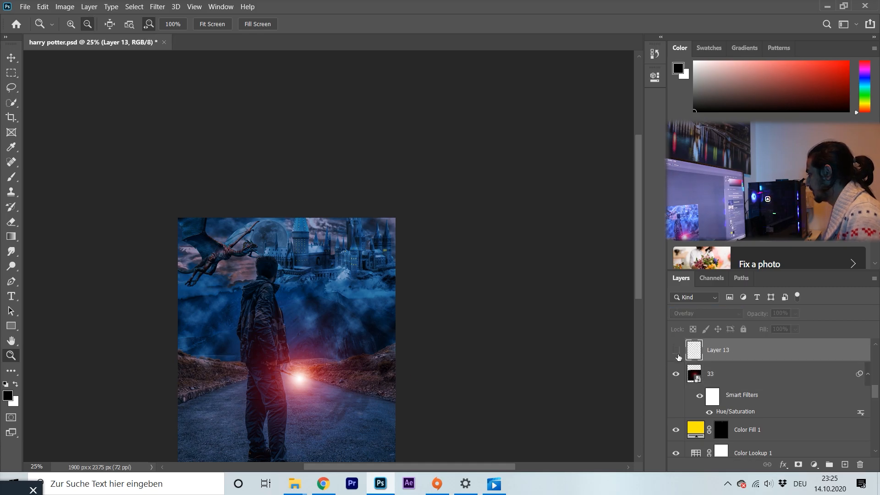
{"action": "double_click", "coordinate": [710, 372]}
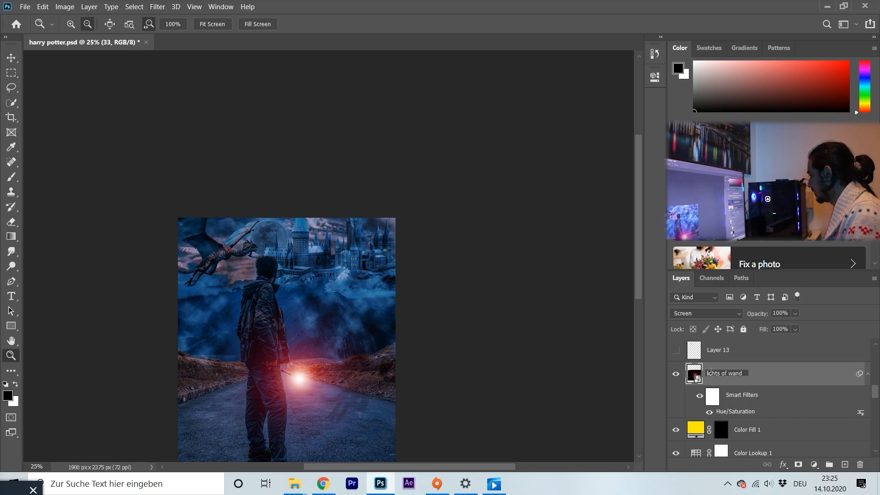
{"action": "left_click", "coordinate": [748, 433]}
{"action": "double_click", "coordinate": [748, 431]}
{"action": "type", "text": "W"}
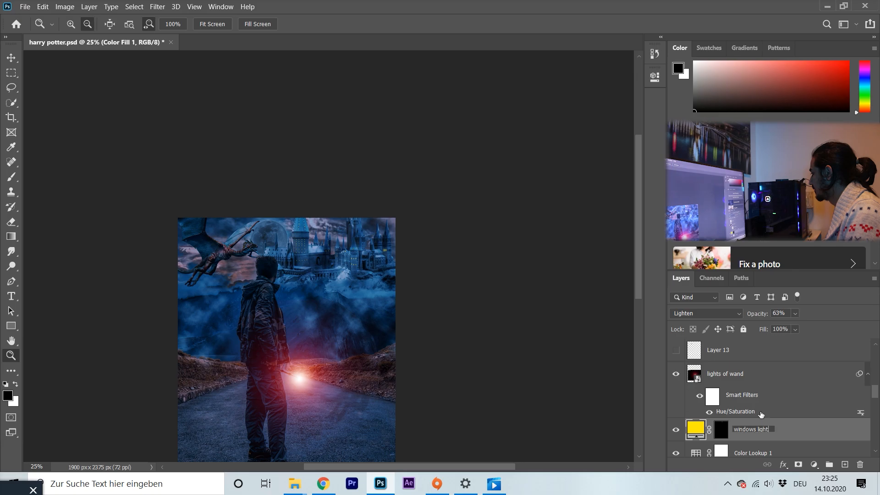
{"action": "key", "text": "Return"}
Rename Layer 12, just below Curves 3, as "clouds".
{"action": "scroll", "coordinate": [782, 414], "scroll_direction": "down", "scroll_amount": 2}
{"action": "scroll", "coordinate": [781, 414], "scroll_direction": "down", "scroll_amount": 4}
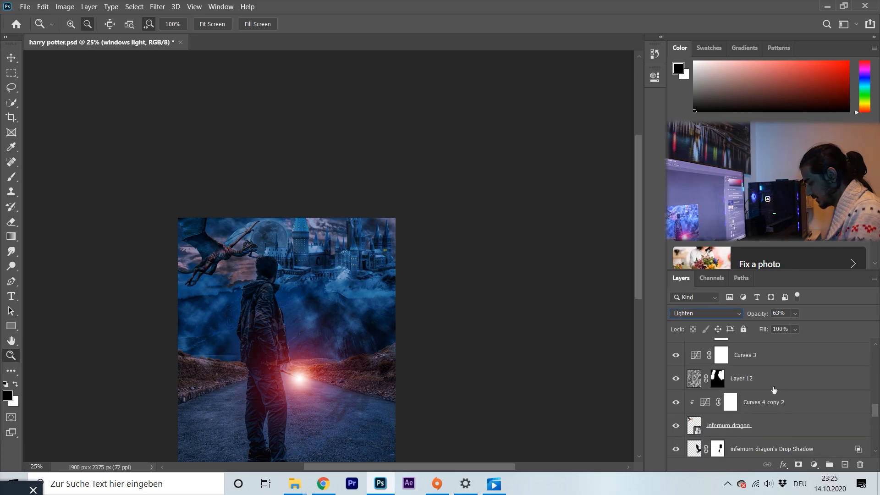
{"action": "double_click", "coordinate": [740, 379]}
{"action": "type", "text": "d"}
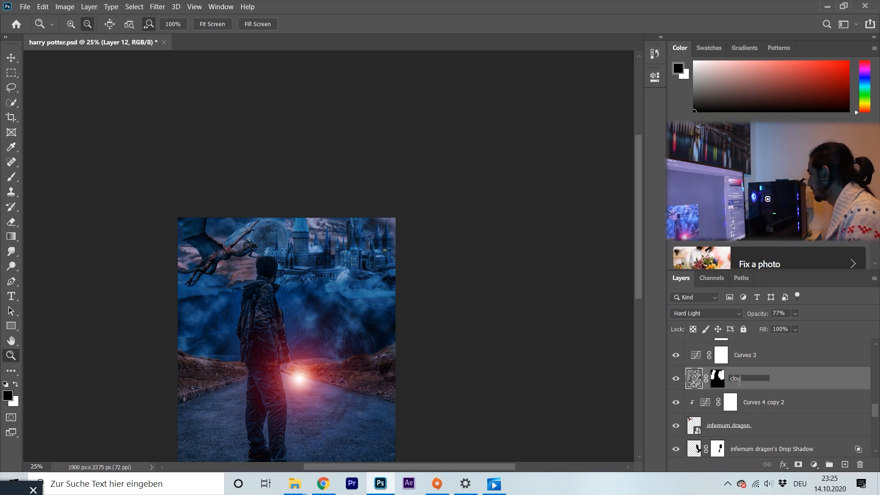
{"action": "type", "text": "louds"}
{"action": "left_click", "coordinate": [764, 403]}
Toggle the visibility of Layer 13 above the lights of wand layer to examine its effect.
{"action": "scroll", "coordinate": [765, 404], "scroll_direction": "up", "scroll_amount": 5}
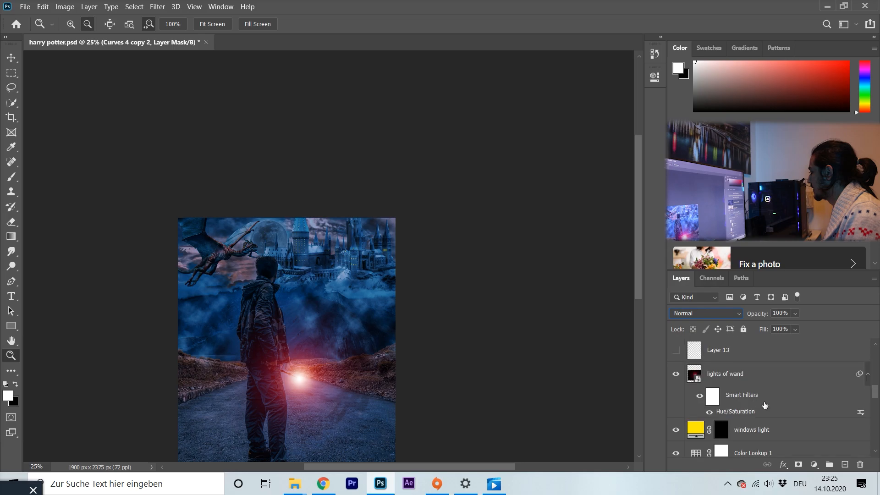
{"action": "scroll", "coordinate": [764, 404], "scroll_direction": "up", "scroll_amount": 2}
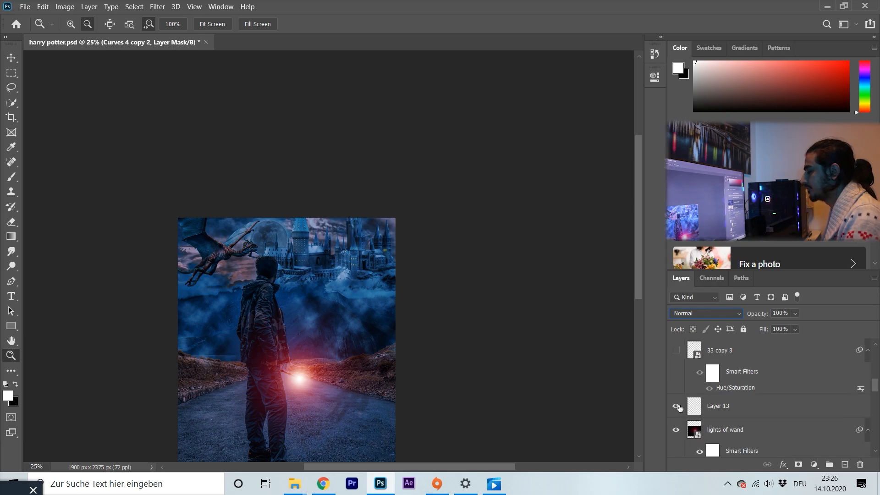
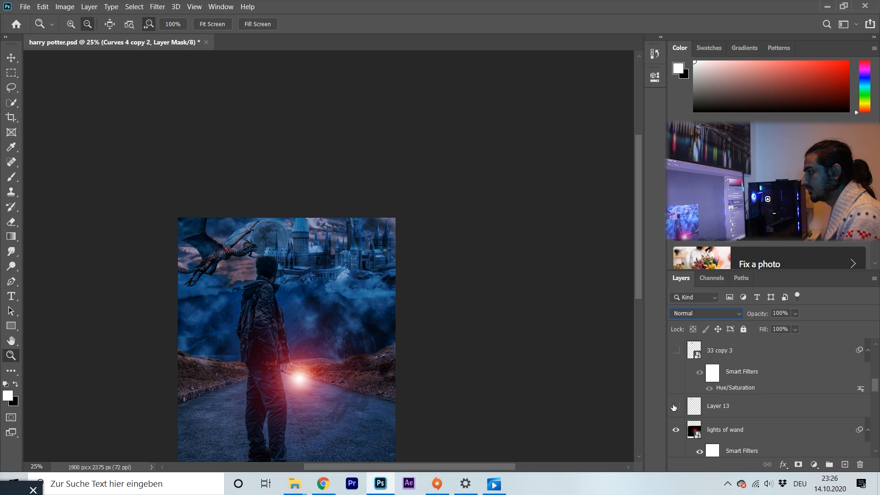
{"action": "left_click", "coordinate": [674, 407]}
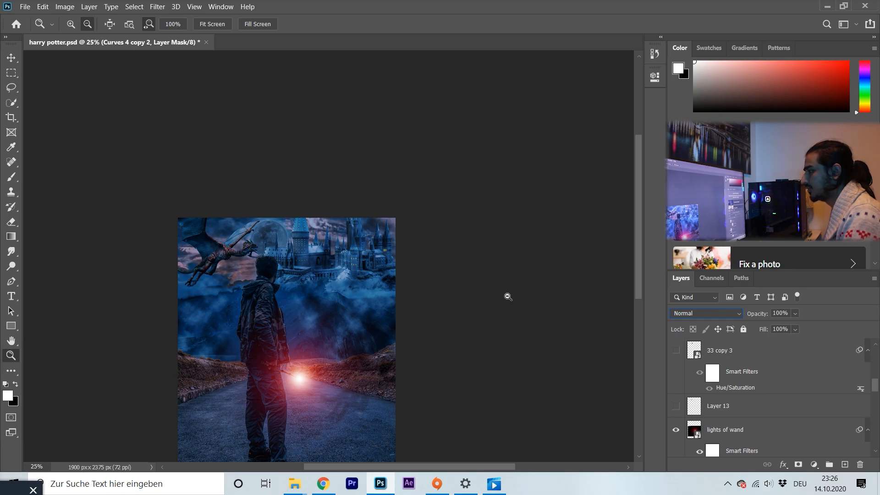
Turn on the visibility of layer 33 copy 3 and rename it as "eye of dragon".
{"action": "left_click", "coordinate": [676, 406]}
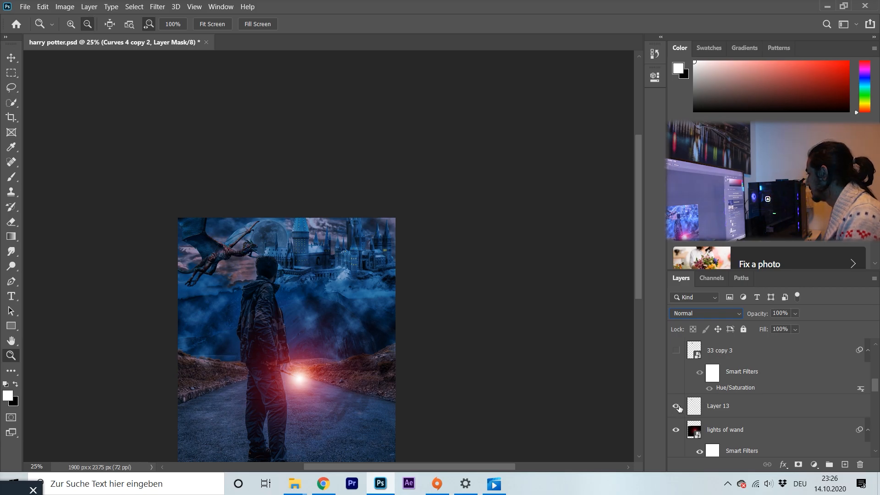
{"action": "left_click", "coordinate": [677, 407]}
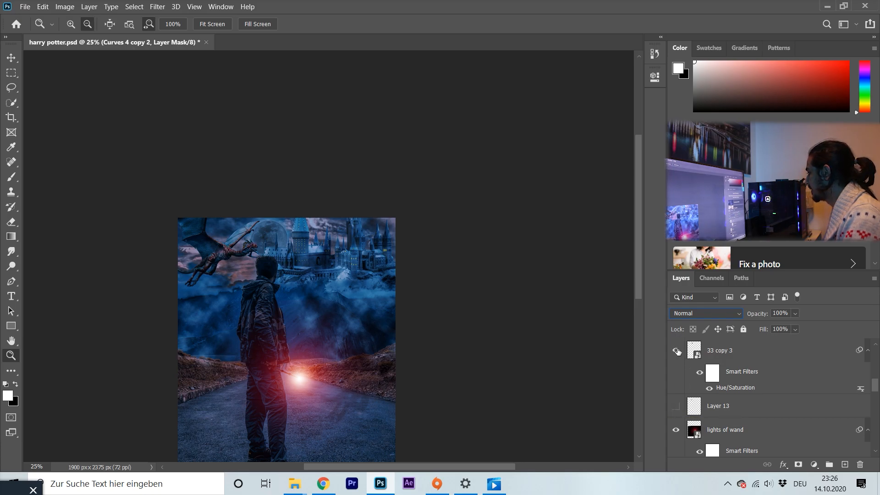
{"action": "left_click", "coordinate": [699, 352]}
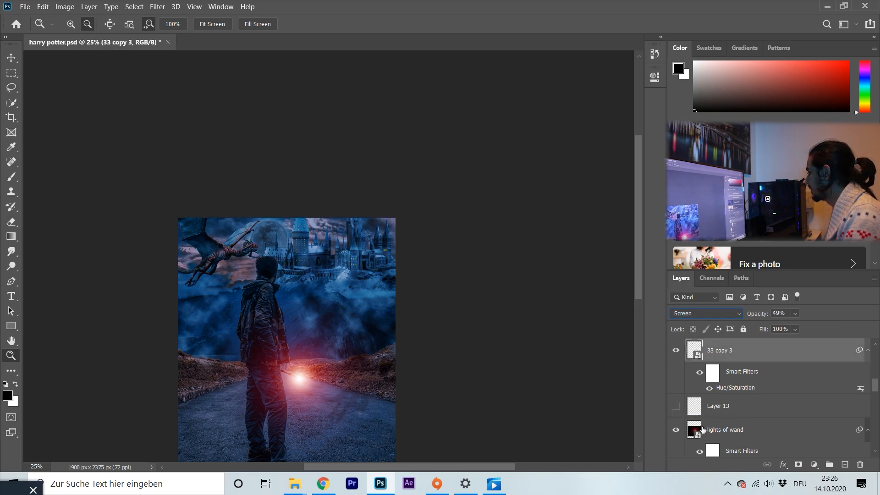
{"action": "double_click", "coordinate": [720, 352]}
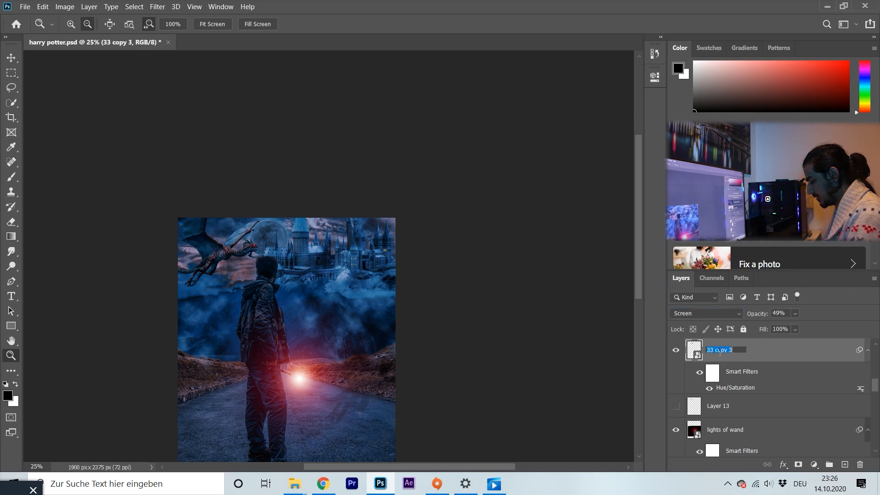
{"action": "type", "text": "eye of dragon"}
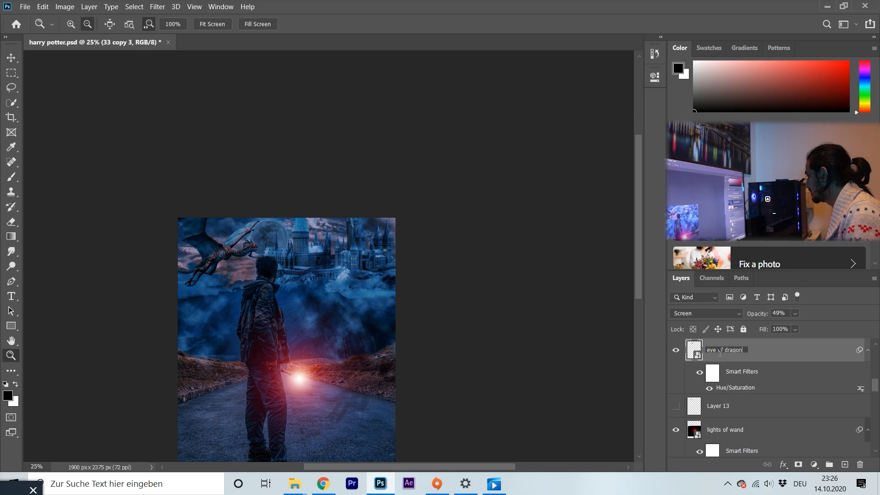
{"action": "key", "text": "Return"}
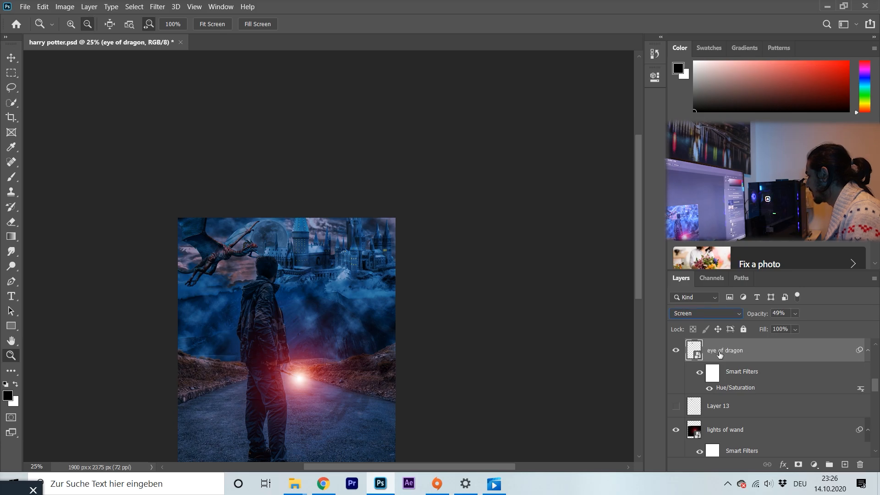
Try a duplicate of the lights of wand layer scaled to 24.79% over the dragon's eye, and discard the duplicate.
{"action": "left_click", "coordinate": [729, 430]}
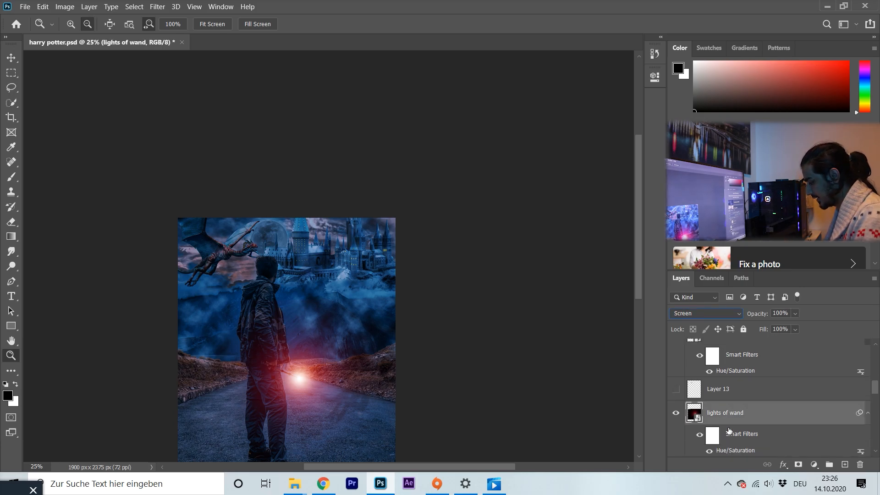
{"action": "key", "text": "ctrl+j"}
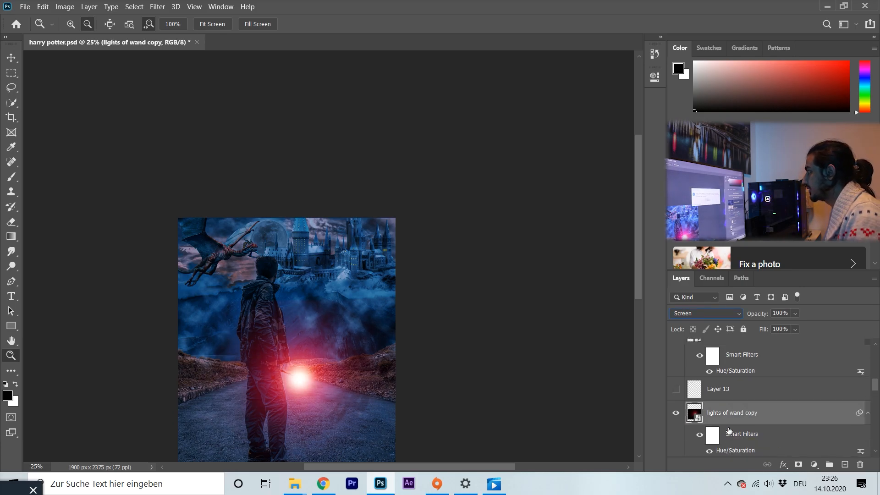
{"action": "key", "text": "ctrl+t"}
{"action": "left_click", "coordinate": [475, 202]}
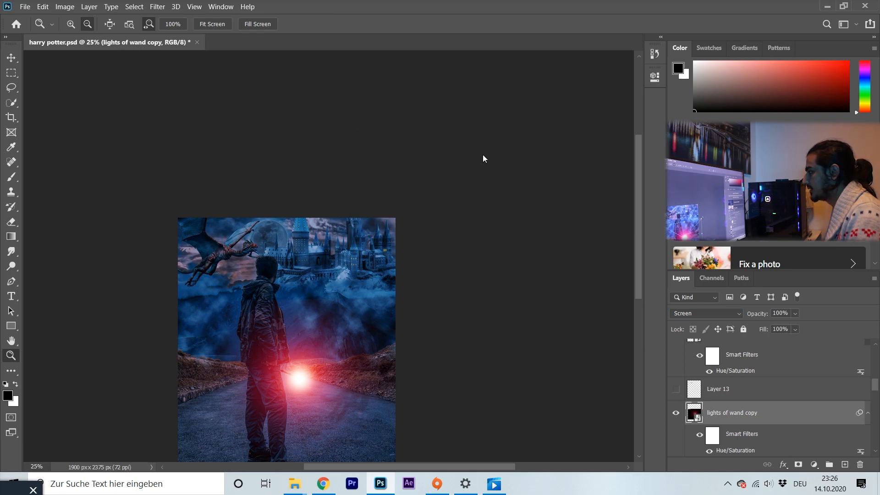
{"action": "left_click_drag", "start_coordinate": [421, 296], "coordinate": [269, 226]}
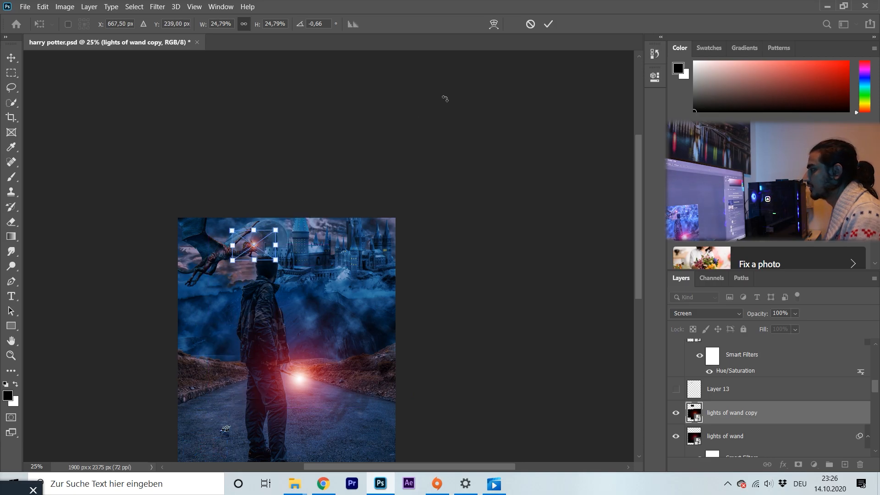
{"action": "left_click", "coordinate": [549, 25]}
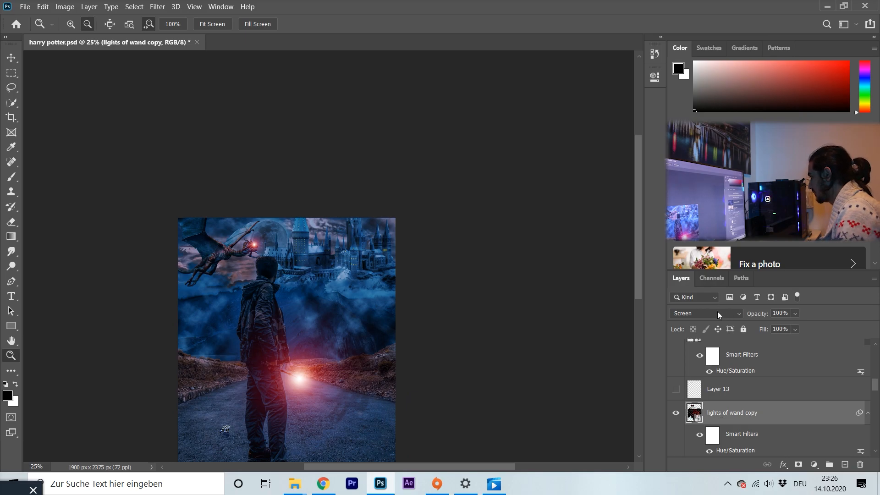
{"action": "key", "text": "Delete"}
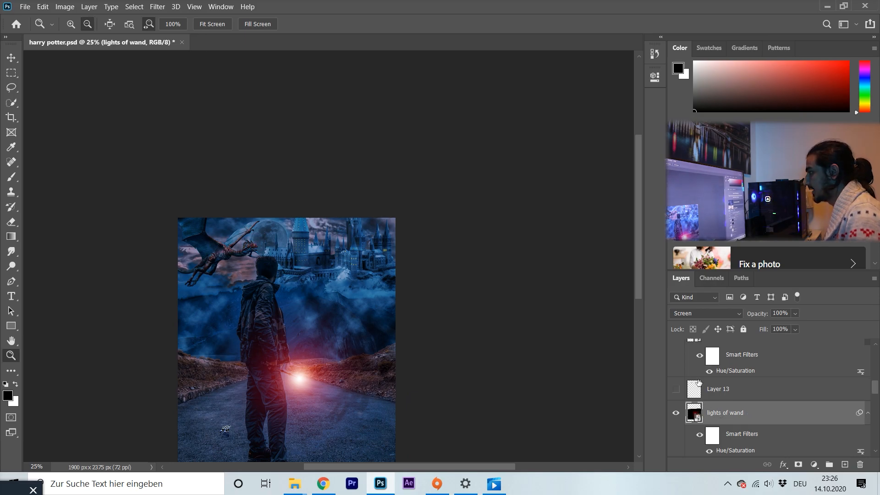
Toggle the visibility of Layer 5 copy to examine its effect on the dragon.
{"action": "scroll", "coordinate": [698, 382], "scroll_direction": "up", "scroll_amount": 2}
{"action": "left_click", "coordinate": [677, 390]}
{"action": "scroll", "coordinate": [752, 393], "scroll_direction": "up", "scroll_amount": 2}
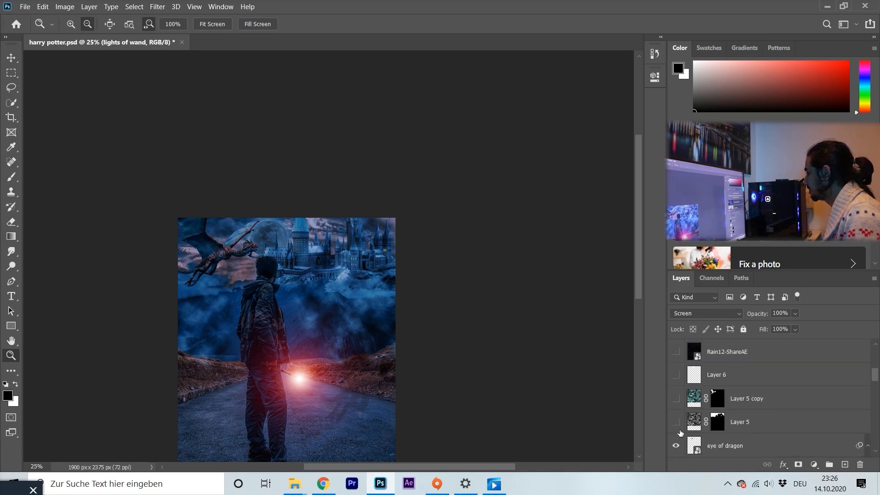
{"action": "left_click", "coordinate": [677, 399]}
{"action": "left_click", "coordinate": [678, 399]}
{"action": "left_click", "coordinate": [677, 400]}
{"action": "left_click", "coordinate": [677, 399]}
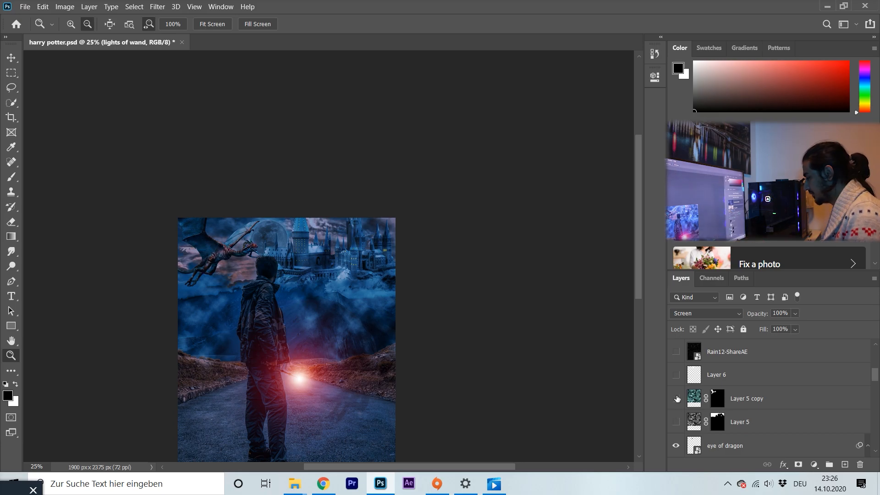
{"action": "left_click", "coordinate": [677, 399]}
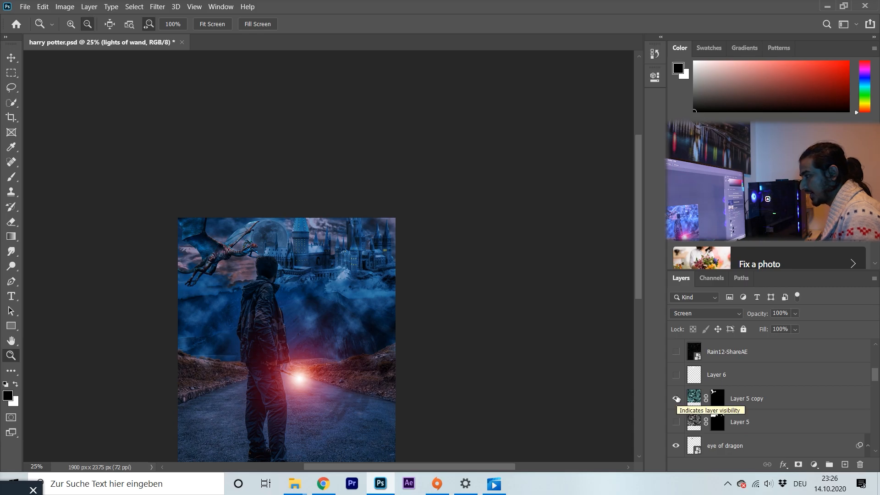
{"action": "left_click", "coordinate": [678, 399]}
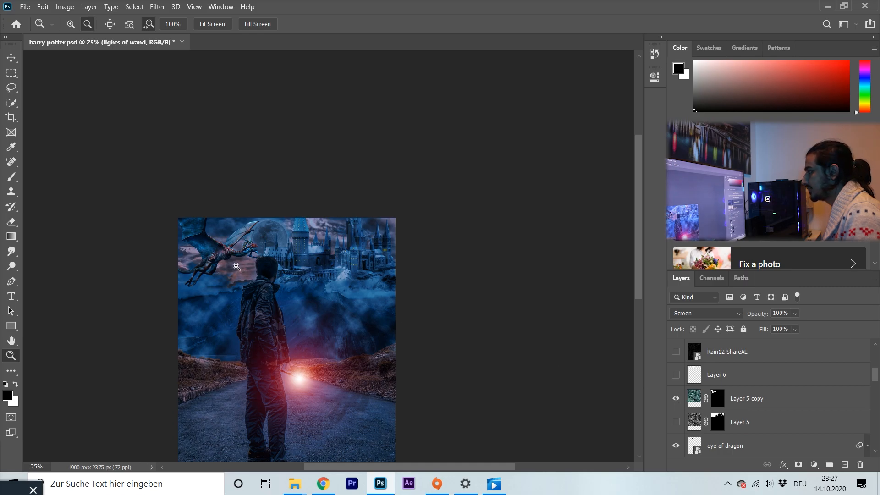
Show Layer 5 to check its effect and blending mode, and hide both Layer 5 and Layer 5 copy.
{"action": "left_click", "coordinate": [678, 422]}
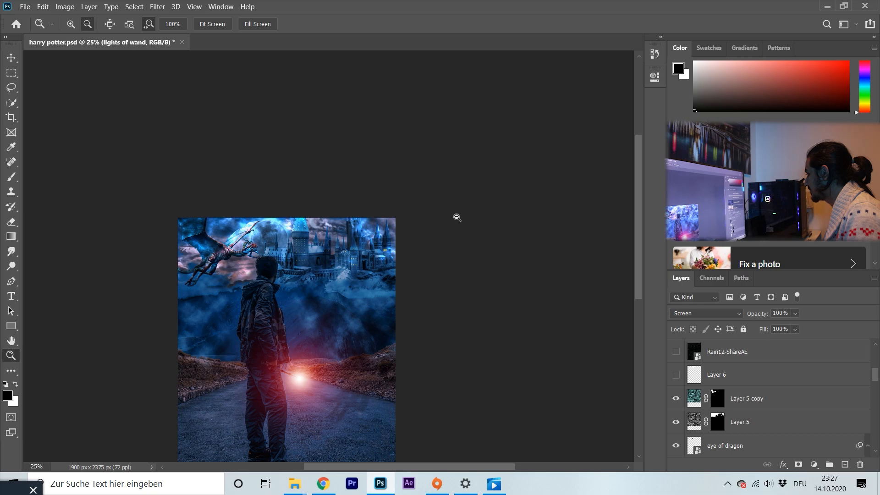
{"action": "left_click", "coordinate": [694, 419]}
{"action": "scroll", "coordinate": [699, 386], "scroll_direction": "down", "scroll_amount": 2}
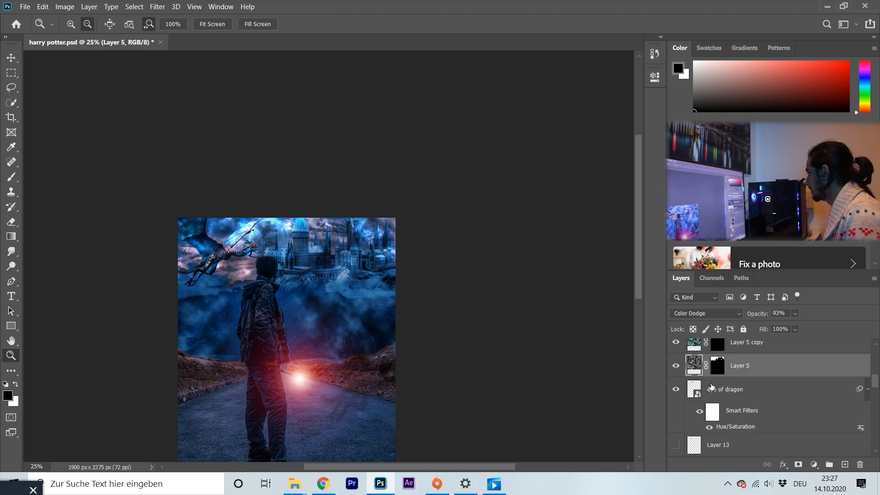
{"action": "left_click", "coordinate": [698, 385]}
{"action": "left_click", "coordinate": [676, 366]}
{"action": "left_click", "coordinate": [676, 344]}
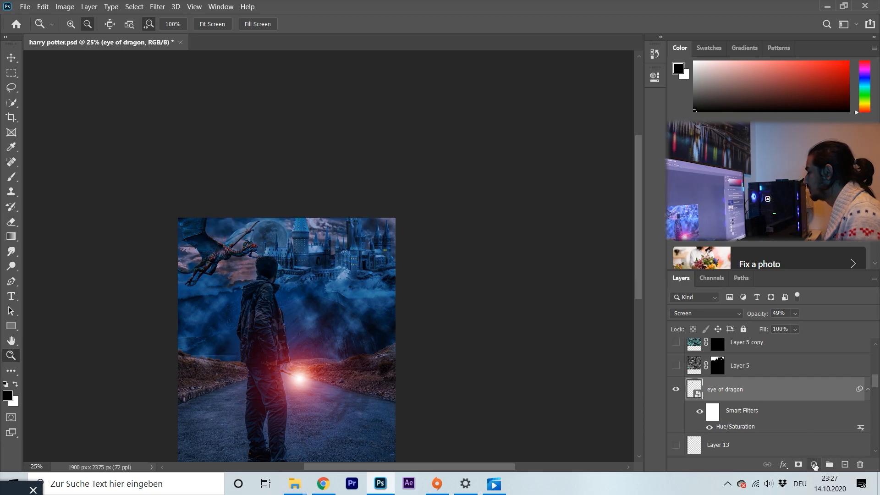
Create a new layer above eye of dragon, fill it with the Clouds render filter and set its blending mode to Color Dodge.
{"action": "left_click", "coordinate": [845, 464]}
{"action": "left_click", "coordinate": [157, 7]}
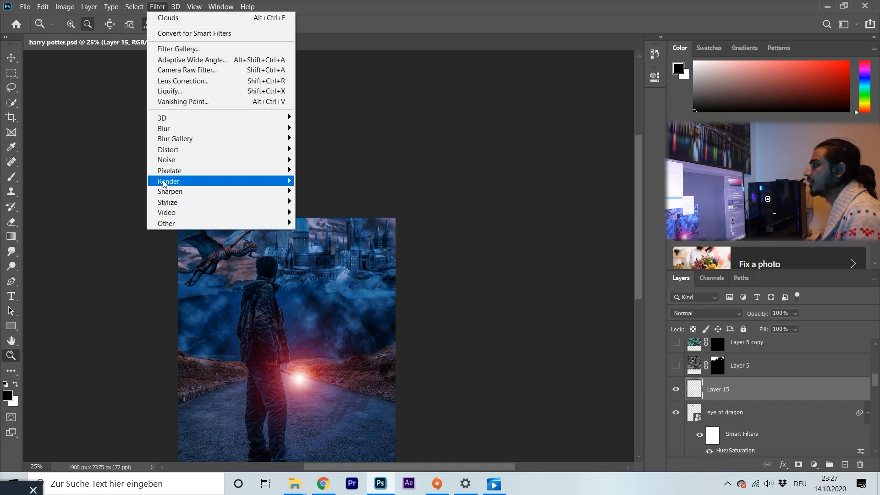
{"action": "mouse_move", "coordinate": [258, 182]}
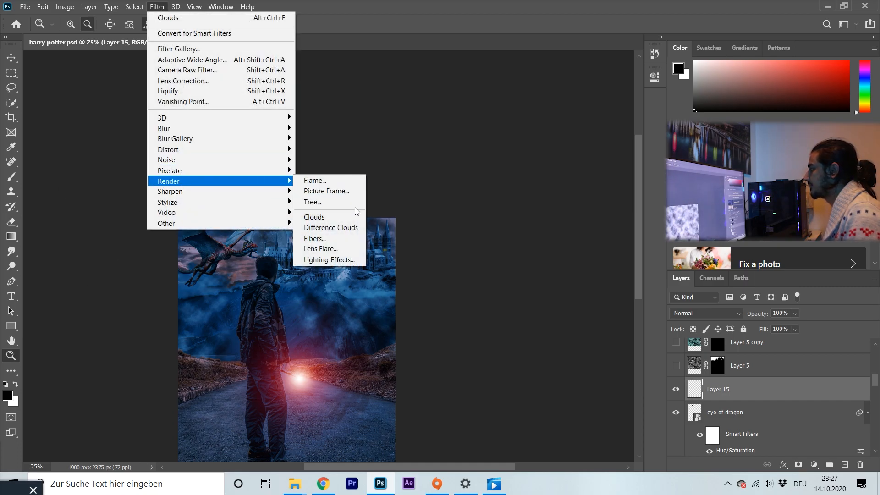
{"action": "left_click", "coordinate": [316, 217]}
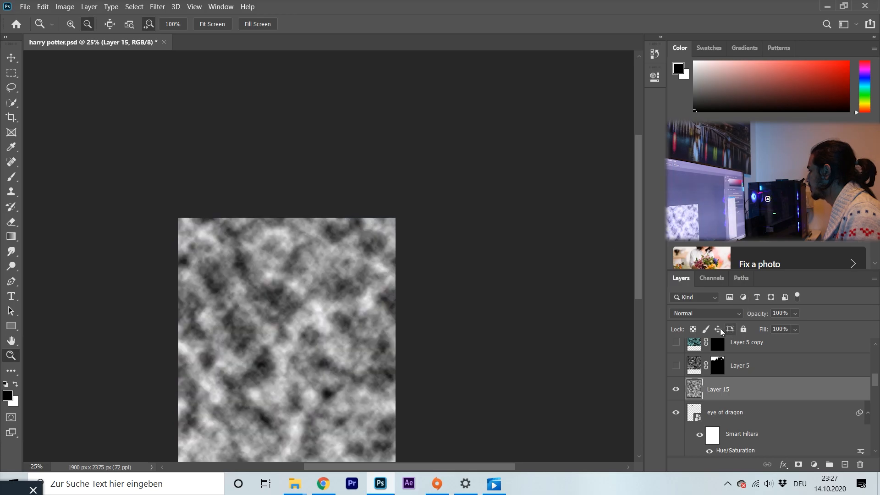
{"action": "left_click", "coordinate": [706, 313]}
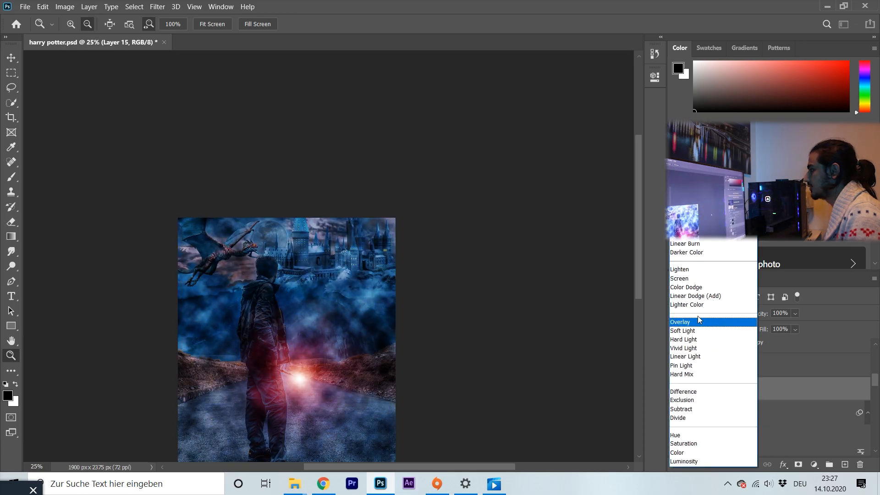
{"action": "left_click", "coordinate": [697, 287]}
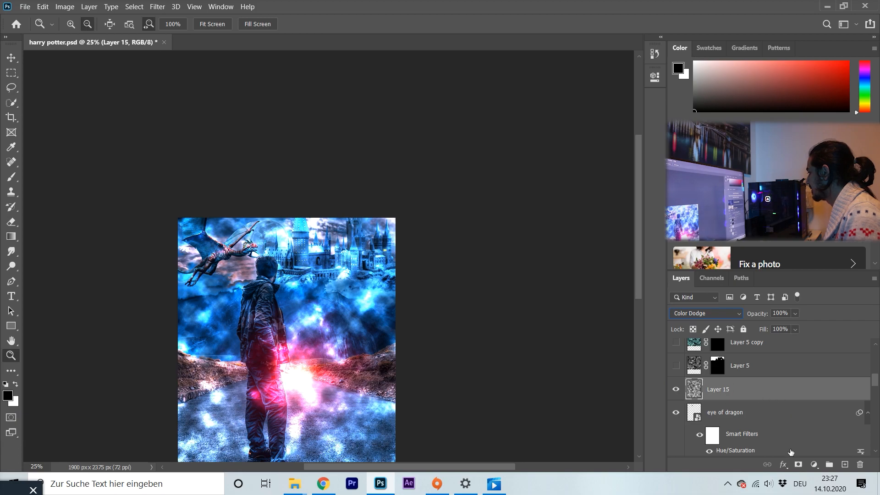
Add an inverted black mask to the clouds layer and lower the layer's opacity to 43%.
{"action": "left_click", "coordinate": [800, 466]}
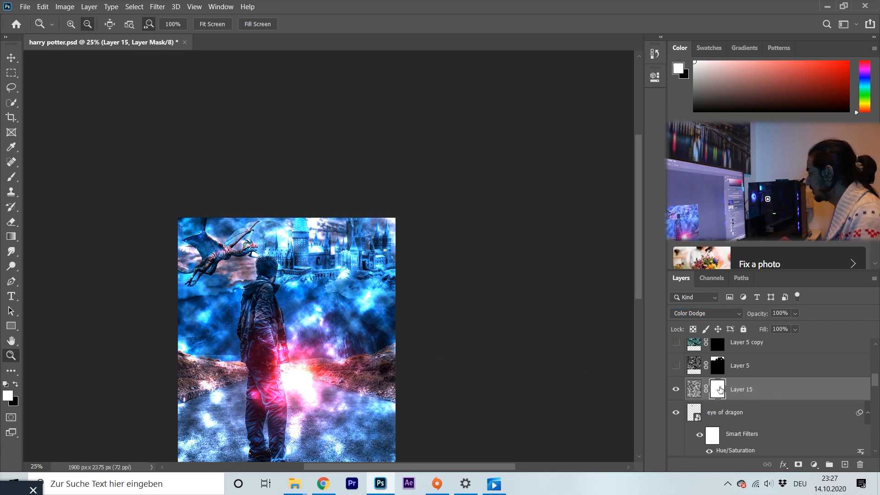
{"action": "key", "text": "ctrl+i"}
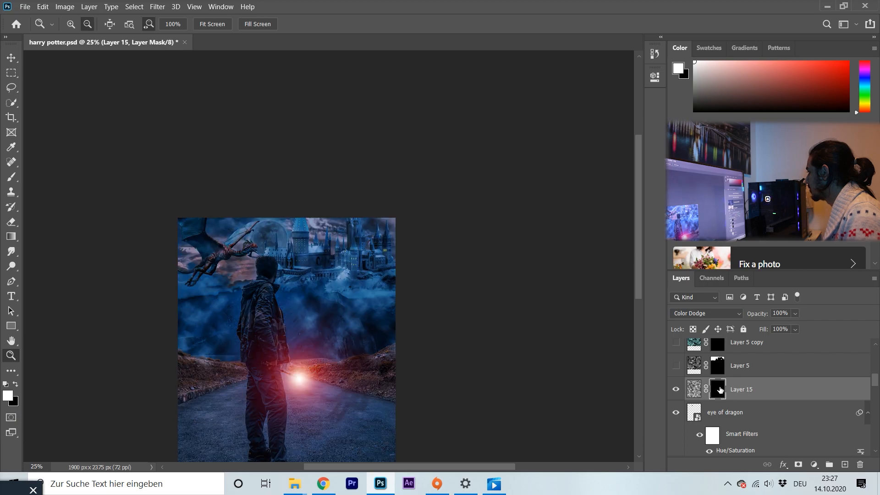
{"action": "left_click_drag", "start_coordinate": [793, 316], "coordinate": [778, 327]}
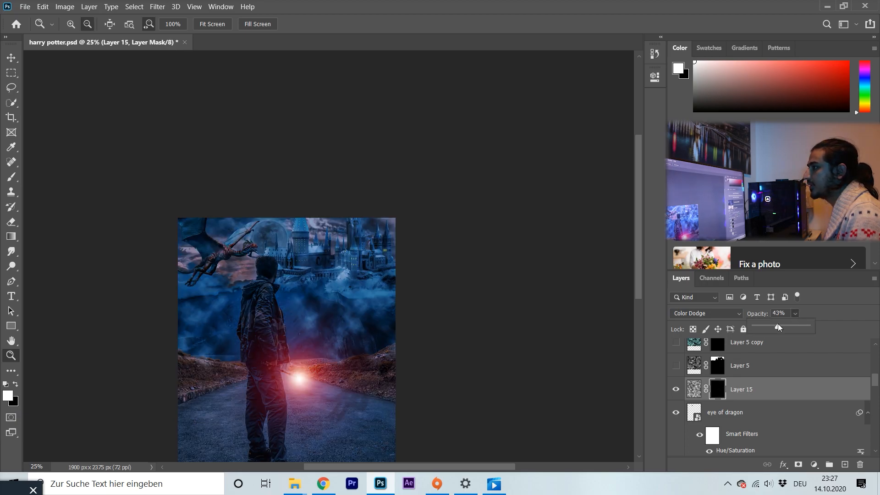
Paint white on the clouds layer's mask over the castle and sky with a soft brush sized 89 px.
{"action": "left_click", "coordinate": [15, 182]}
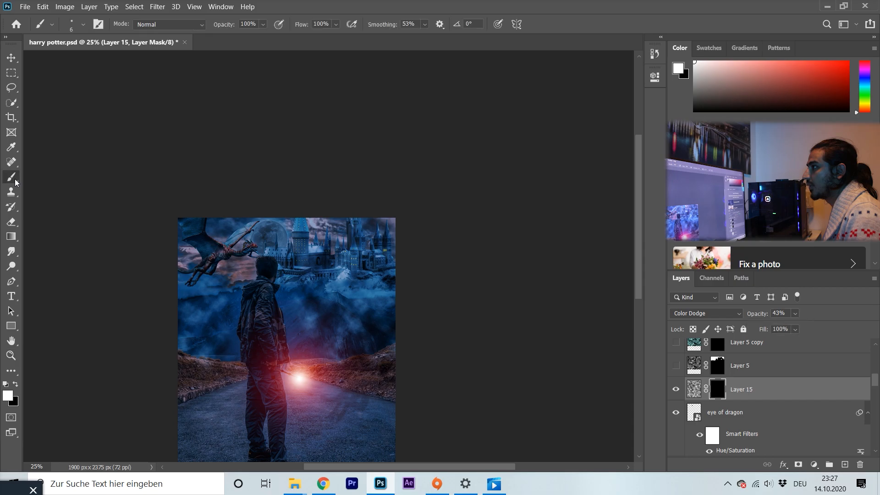
{"action": "left_click", "coordinate": [52, 25]}
{"action": "left_click", "coordinate": [83, 26]}
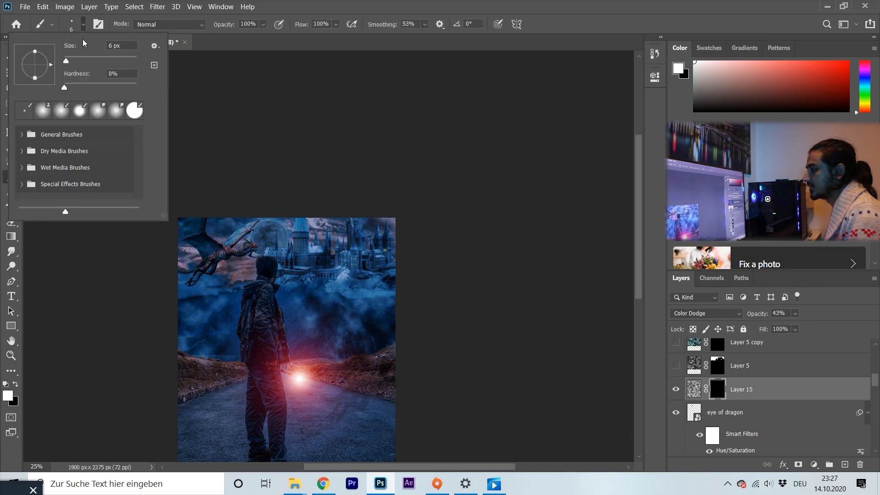
{"action": "left_click_drag", "start_coordinate": [84, 59], "coordinate": [97, 60]}
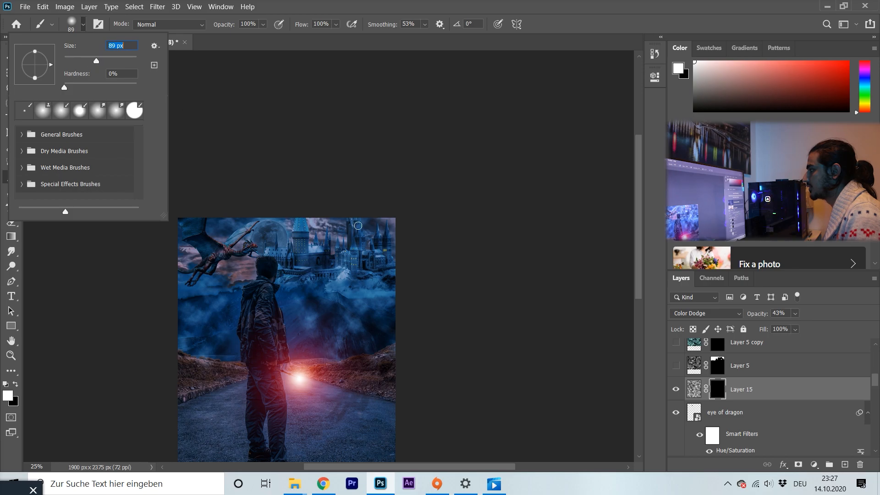
{"action": "key", "text": "Return"}
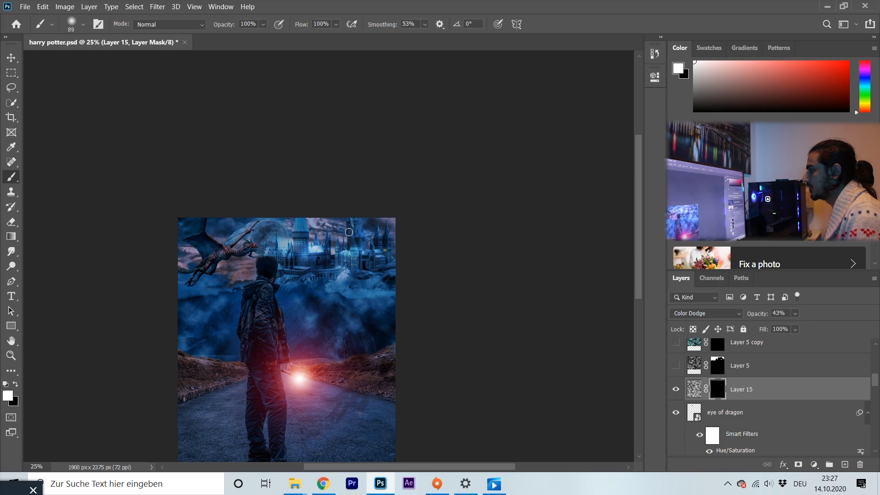
{"action": "left_click_drag", "start_coordinate": [267, 224], "coordinate": [299, 226]}
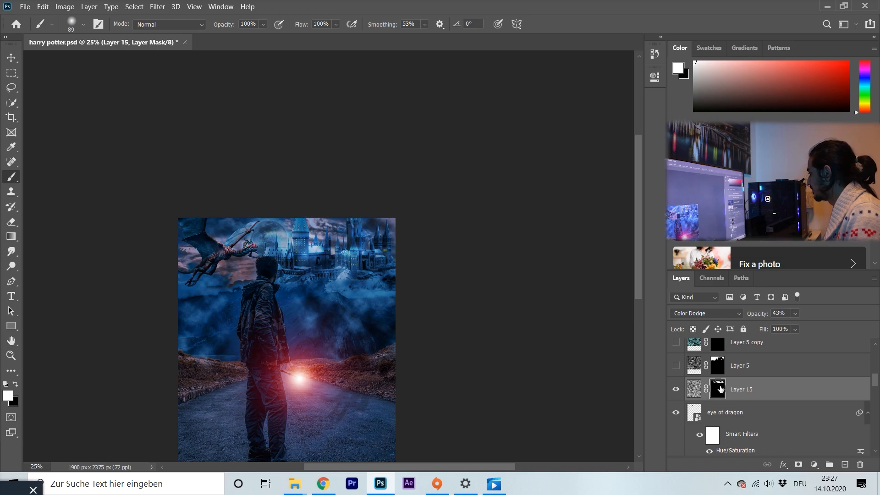
Delete the demonstration clouds layer and make Layer 5 and Layer 5 copy visible.
{"action": "key", "text": "Delete"}
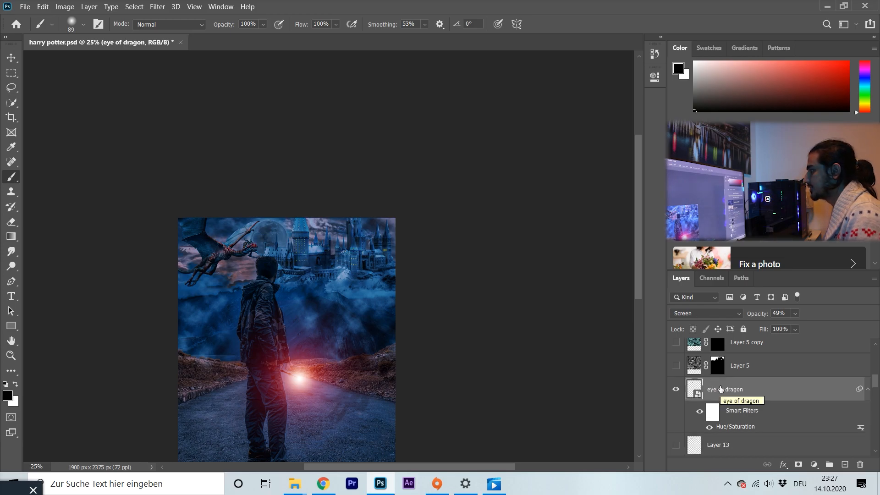
{"action": "left_click", "coordinate": [677, 367]}
{"action": "left_click", "coordinate": [694, 366]}
{"action": "scroll", "coordinate": [696, 368], "scroll_direction": "up", "scroll_amount": 2}
{"action": "left_click", "coordinate": [676, 399]}
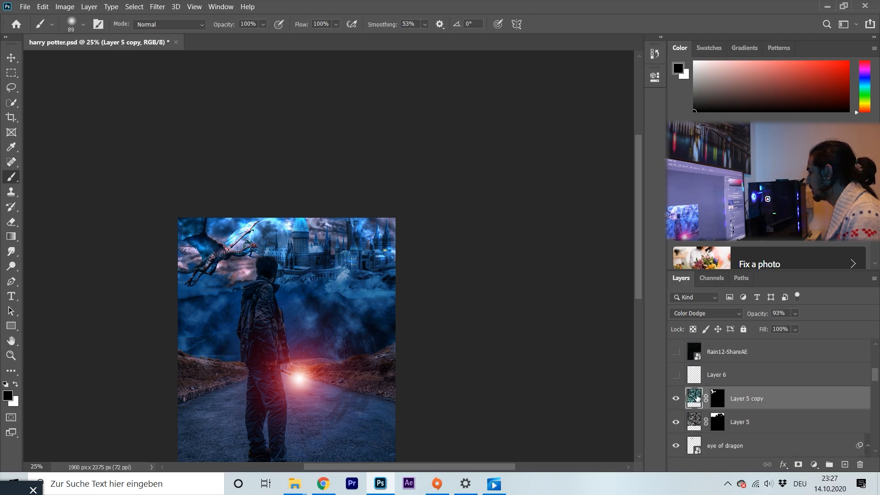
Rename Layer 5 copy as glow in dragon and Layer 5 as sky glowing.
{"action": "double_click", "coordinate": [748, 401]}
{"action": "type", "text": "q"}
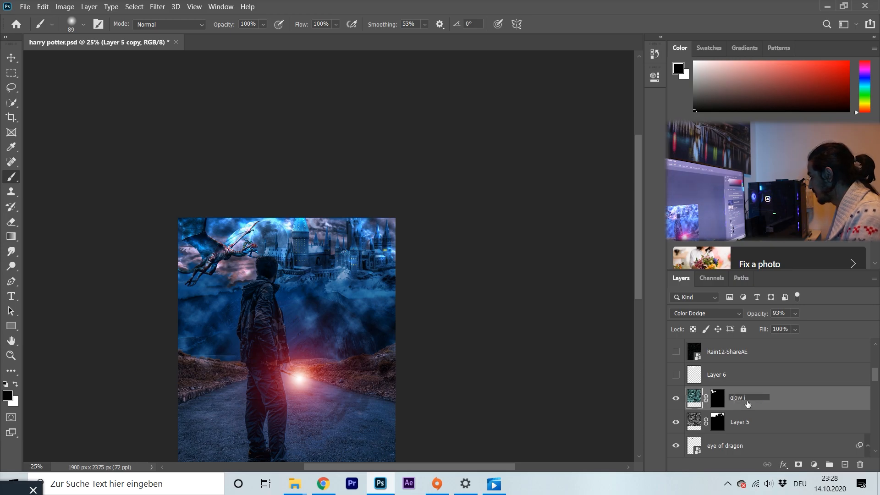
{"action": "type", "text": "low in dragon"}
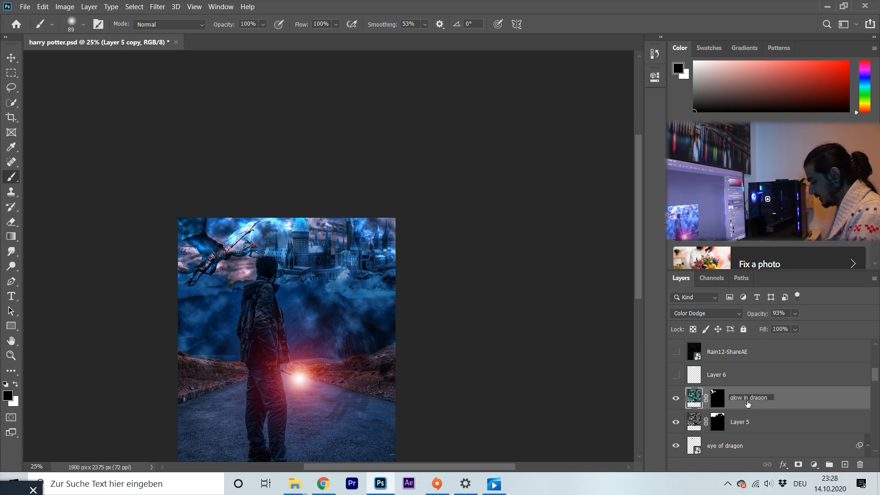
{"action": "double_click", "coordinate": [752, 422]}
{"action": "type", "text": "sky"}
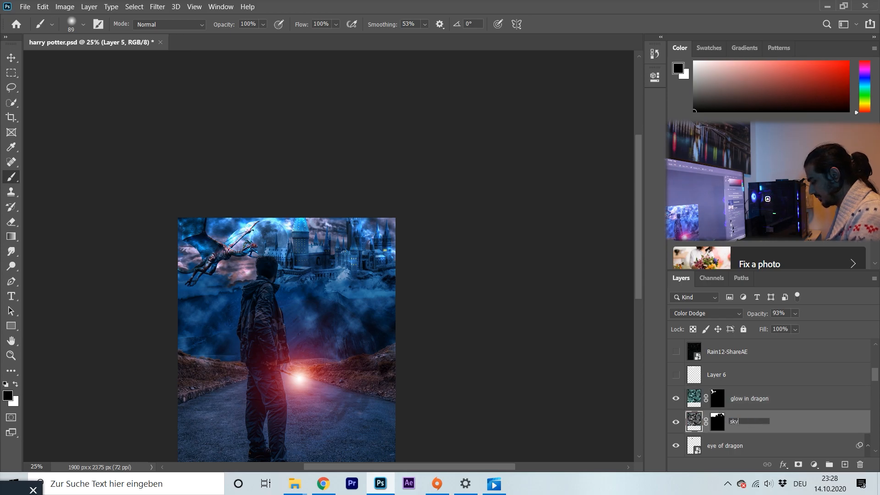
{"action": "type", "text": " glowing"}
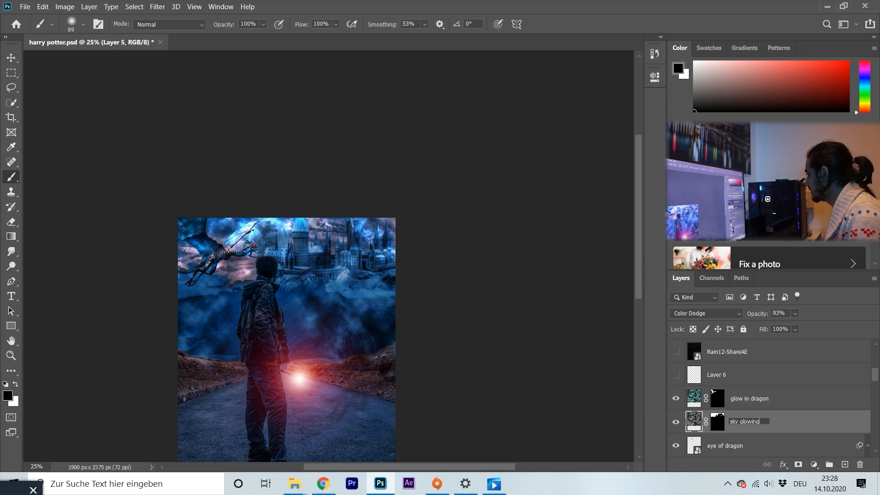
Try shifting the hue of the glow in dragon layer with Hue/Saturation, and undo the adjustment.
{"action": "left_click", "coordinate": [705, 399]}
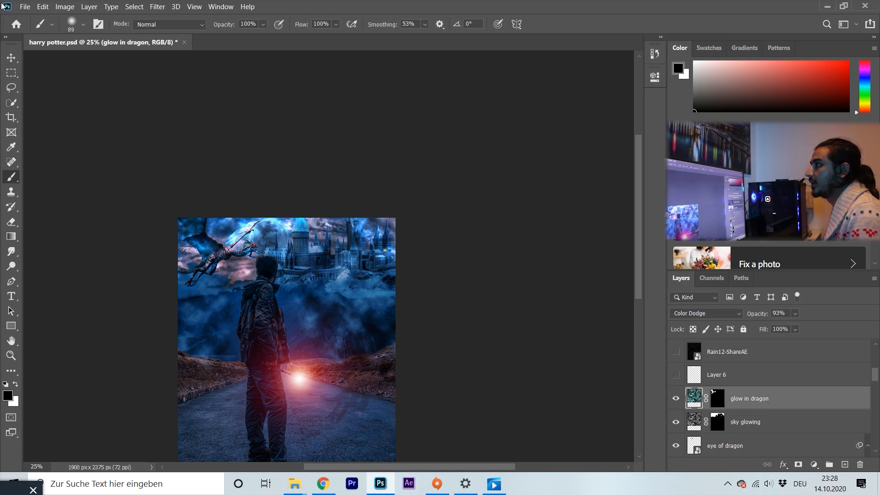
{"action": "left_click", "coordinate": [64, 6]}
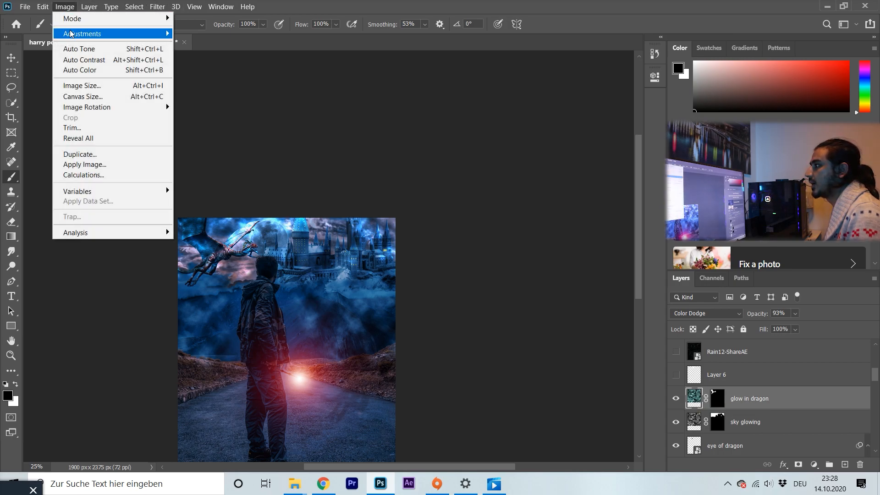
{"action": "mouse_move", "coordinate": [71, 33]}
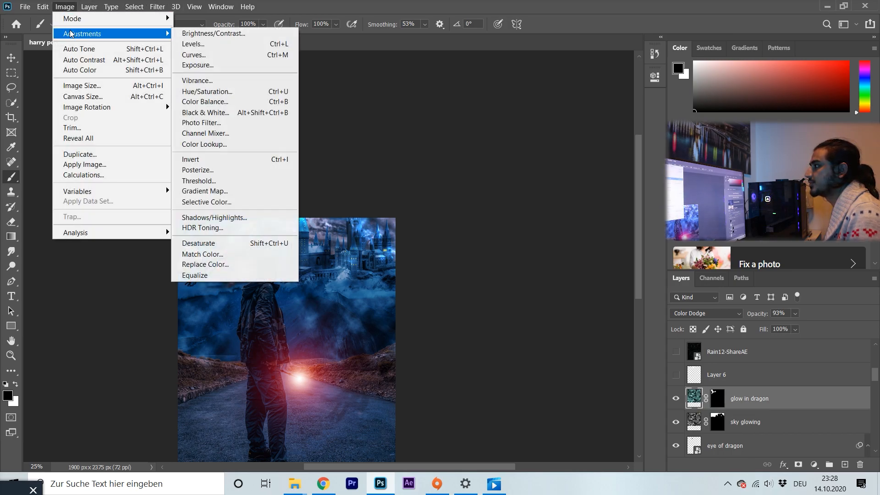
{"action": "left_click", "coordinate": [206, 91]}
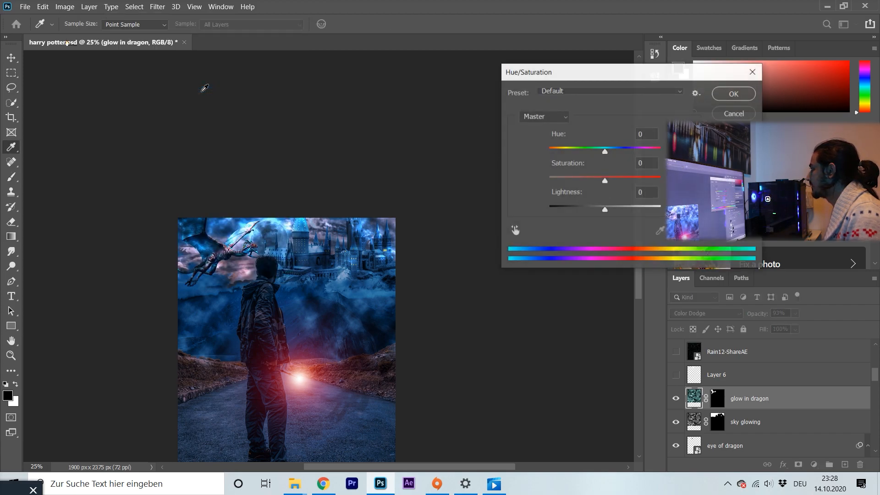
{"action": "key", "text": "alt+o"}
{"action": "left_click_drag", "start_coordinate": [549, 151], "coordinate": [627, 152]}
{"action": "left_click", "coordinate": [742, 90]}
{"action": "key", "text": "b"}
{"action": "left_click", "coordinate": [41, 8]}
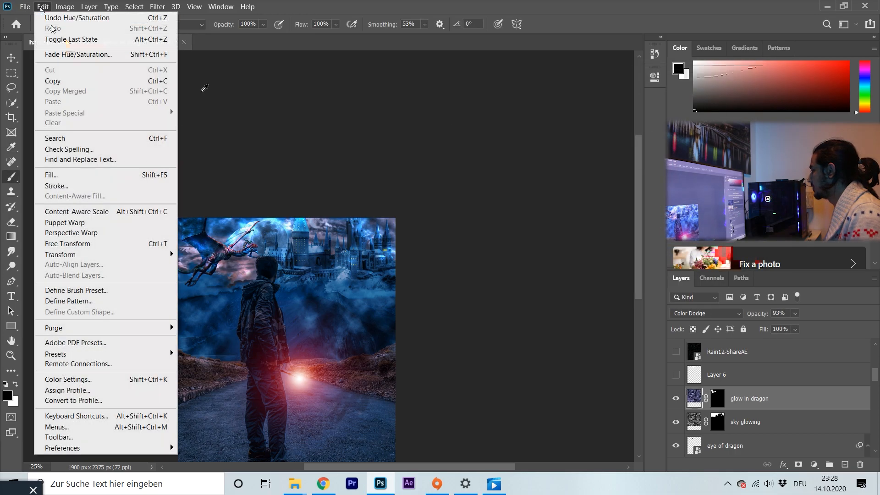
{"action": "left_click", "coordinate": [52, 20]}
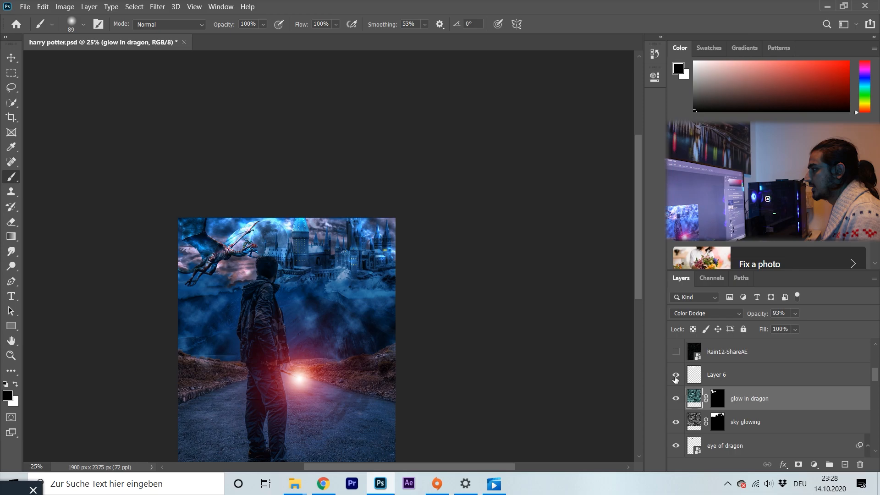
Make Layer 6 and the Rain12-ShareAE layer visible.
{"action": "left_click", "coordinate": [676, 378]}
{"action": "left_click", "coordinate": [675, 376]}
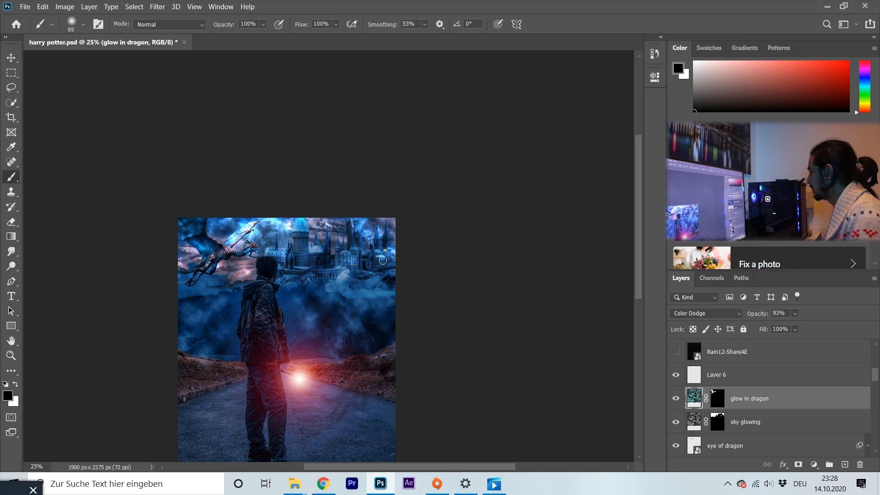
{"action": "left_click", "coordinate": [724, 380]}
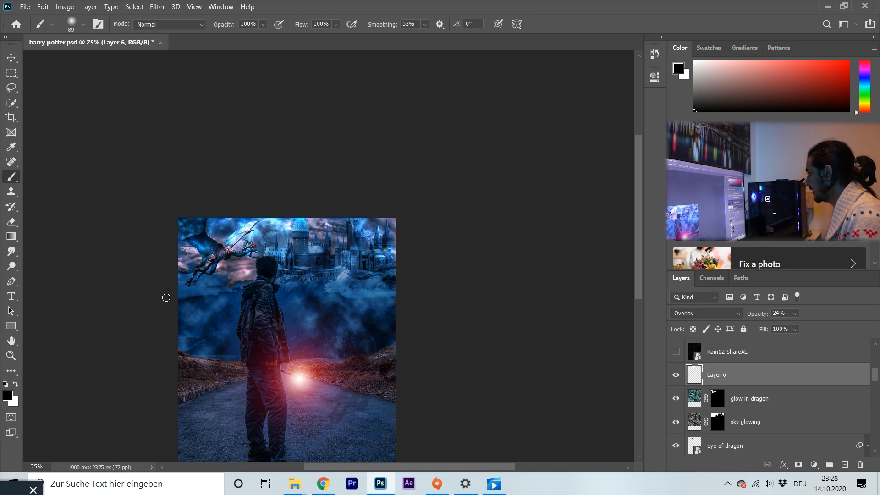
{"action": "left_click", "coordinate": [739, 355]}
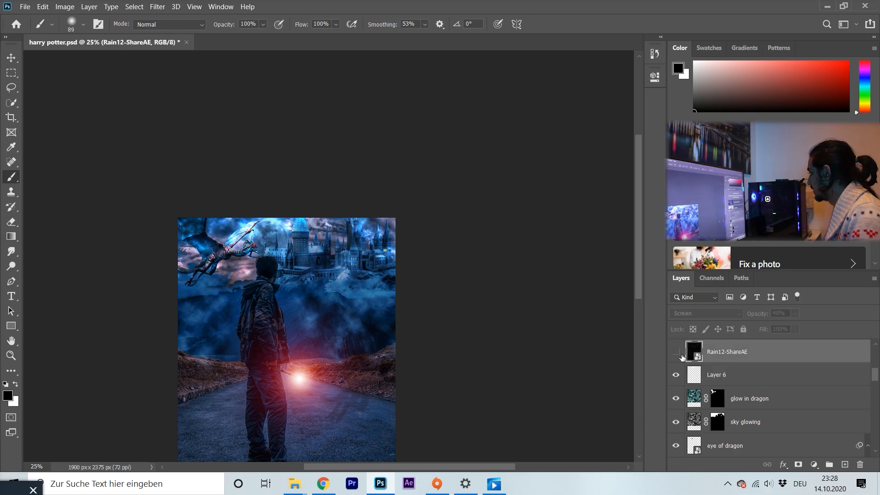
{"action": "left_click", "coordinate": [677, 353]}
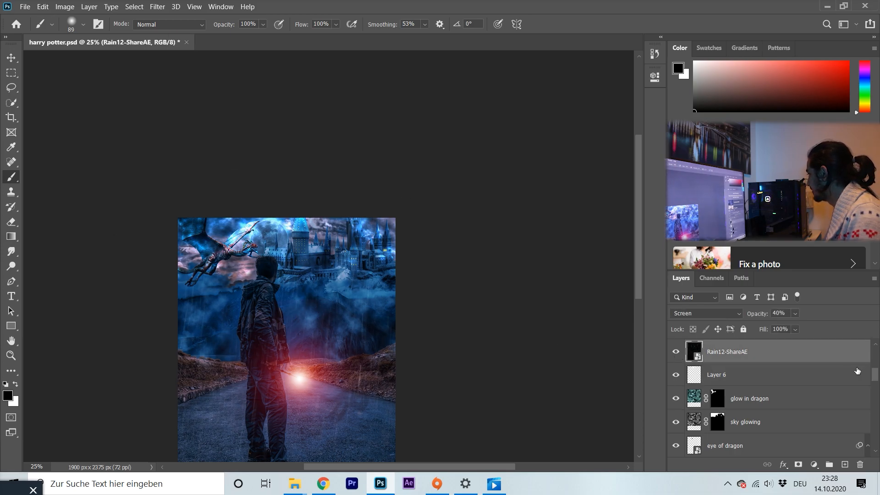
Compare the composite with and without the rain layer, leaving the rain switched on.
{"action": "scroll", "coordinate": [876, 378], "scroll_direction": "up", "scroll_amount": 1}
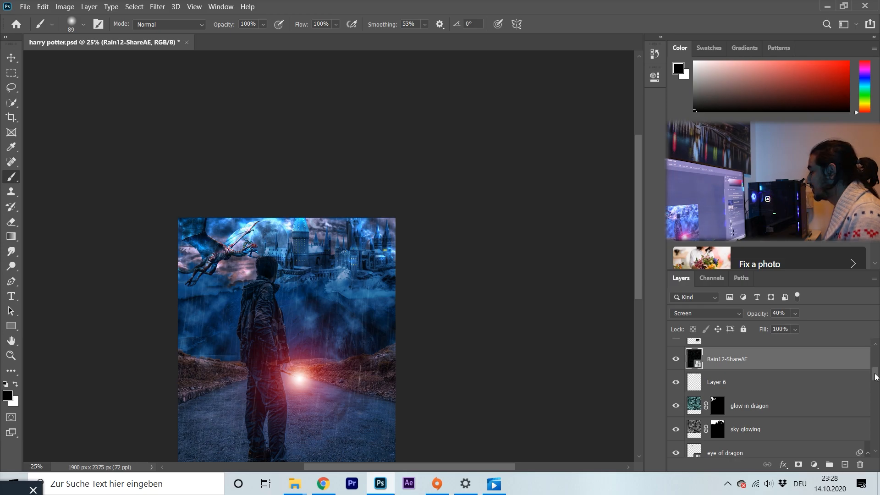
{"action": "scroll", "coordinate": [875, 377], "scroll_direction": "up", "scroll_amount": 2}
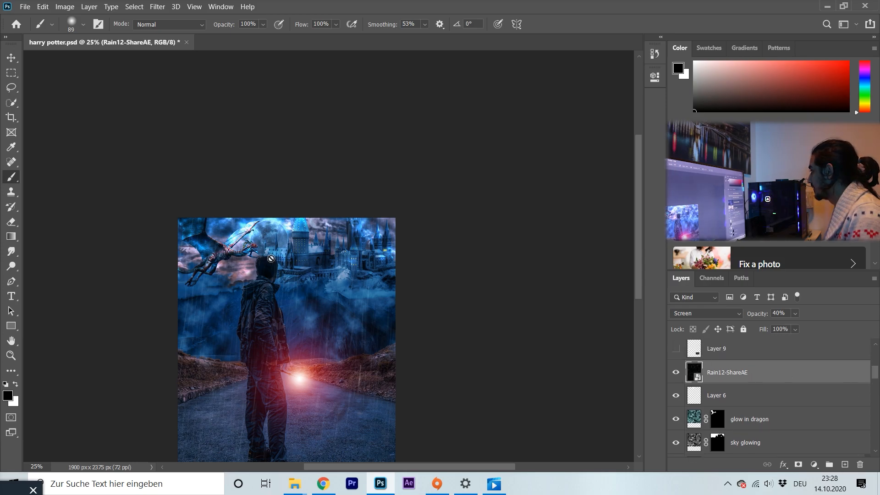
{"action": "left_click_drag", "start_coordinate": [642, 269], "coordinate": [640, 282]}
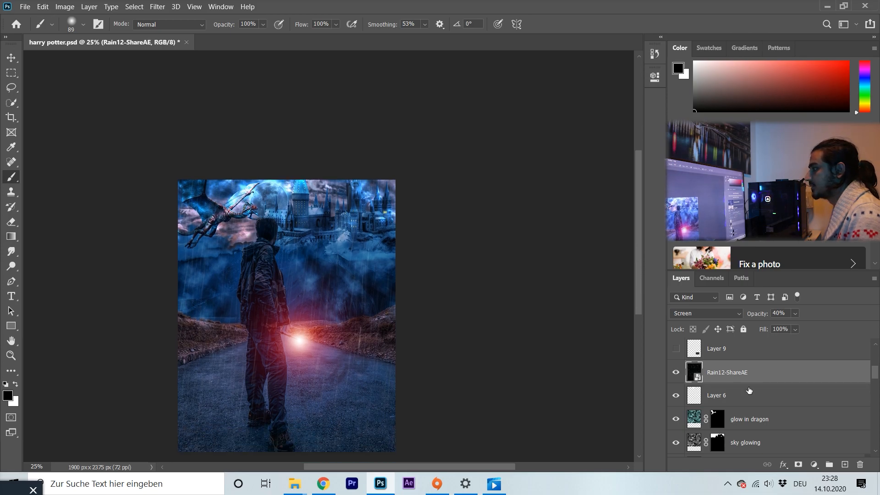
{"action": "left_click", "coordinate": [676, 373]}
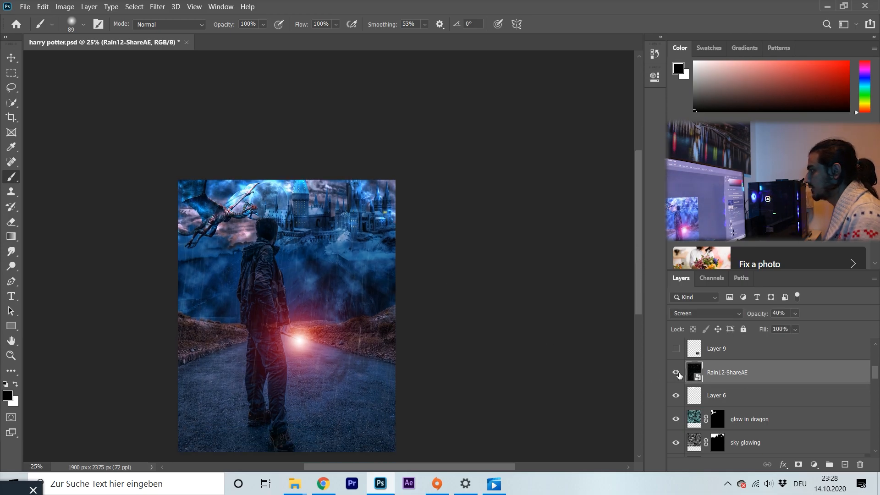
{"action": "left_click", "coordinate": [675, 373]}
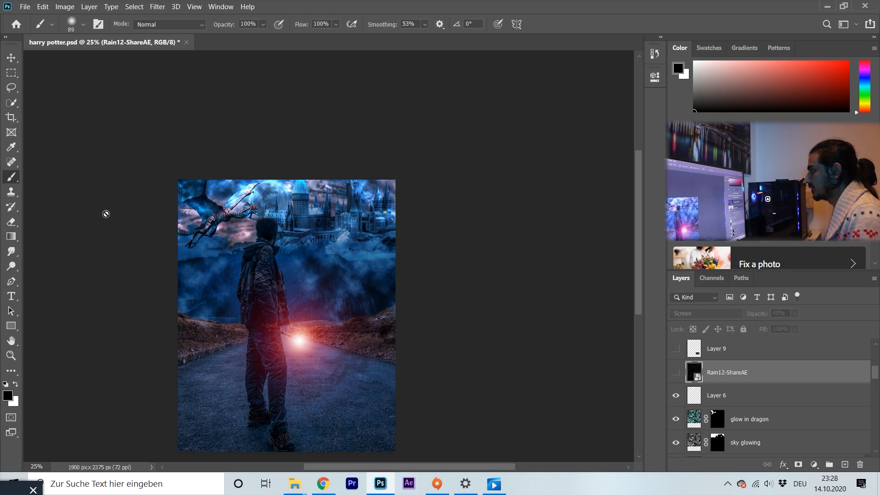
{"action": "left_click", "coordinate": [676, 373]}
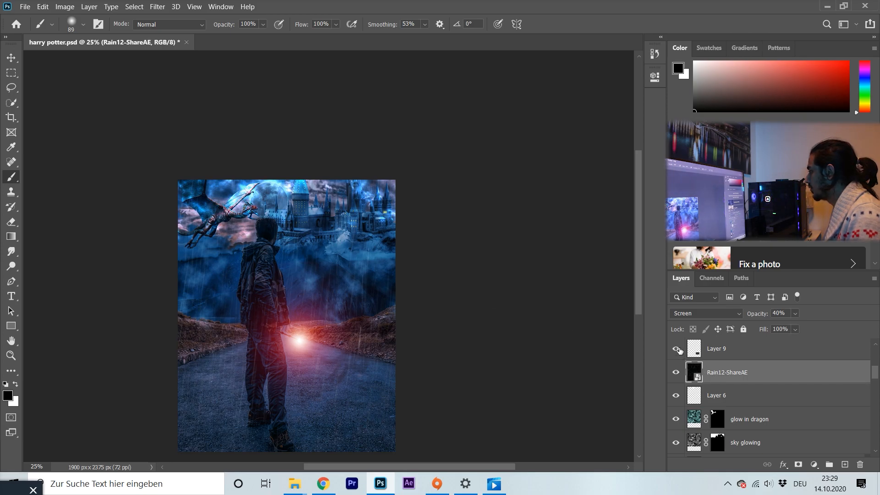
Rename Layer 9 as logo and make Layer 7 above it visible.
{"action": "scroll", "coordinate": [727, 351], "scroll_direction": "up", "scroll_amount": 3}
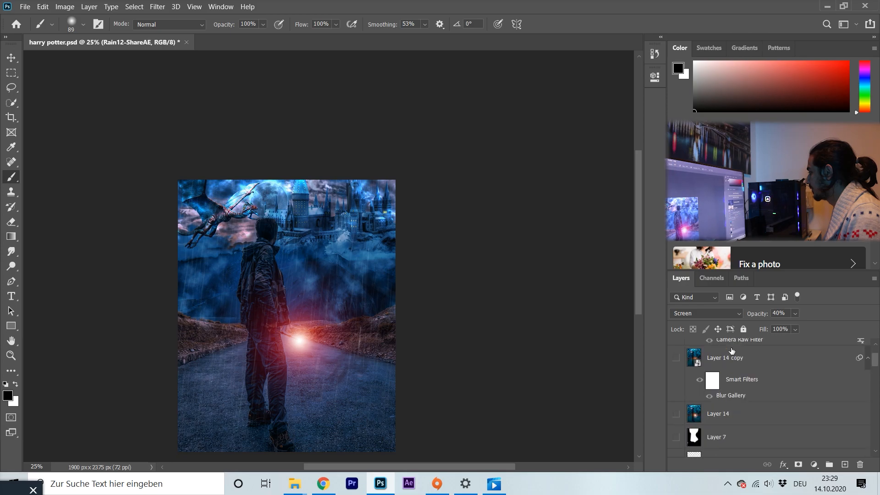
{"action": "scroll", "coordinate": [728, 399], "scroll_direction": "down", "scroll_amount": 1}
{"action": "double_click", "coordinate": [727, 404]}
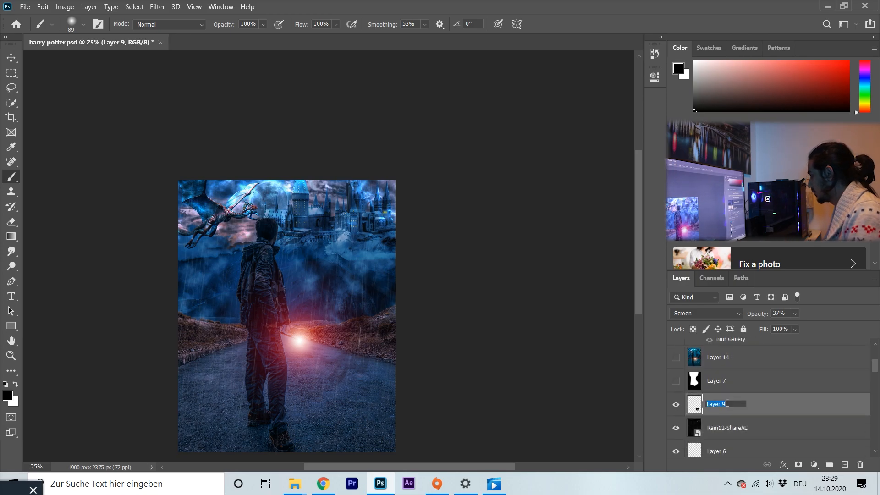
{"action": "type", "text": "logo"}
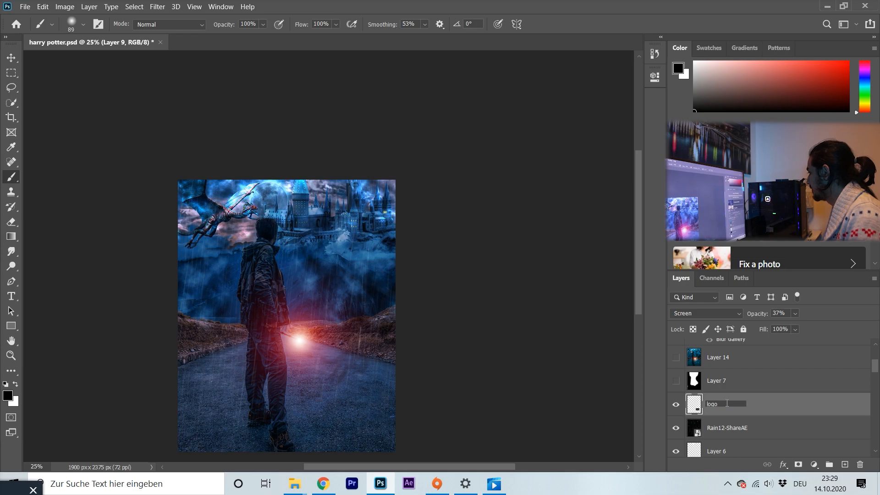
{"action": "key", "text": "Return"}
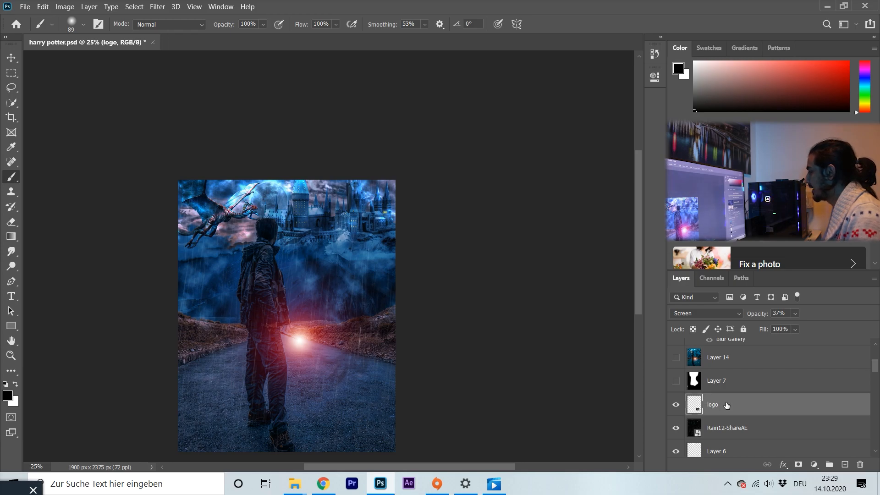
{"action": "left_click", "coordinate": [677, 381]}
{"action": "left_click", "coordinate": [692, 384]}
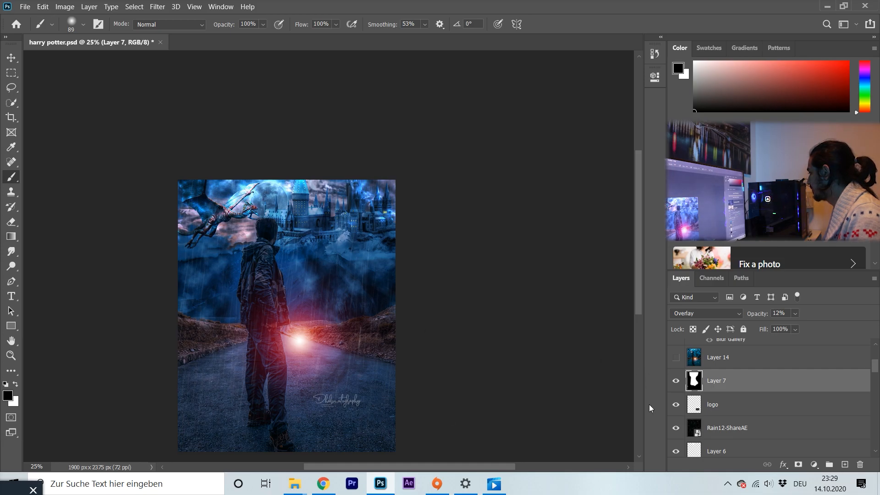
Create a new layer above logo and paint a black stroke with a soft 291 px brush along the left roadside.
{"action": "left_click", "coordinate": [712, 403]}
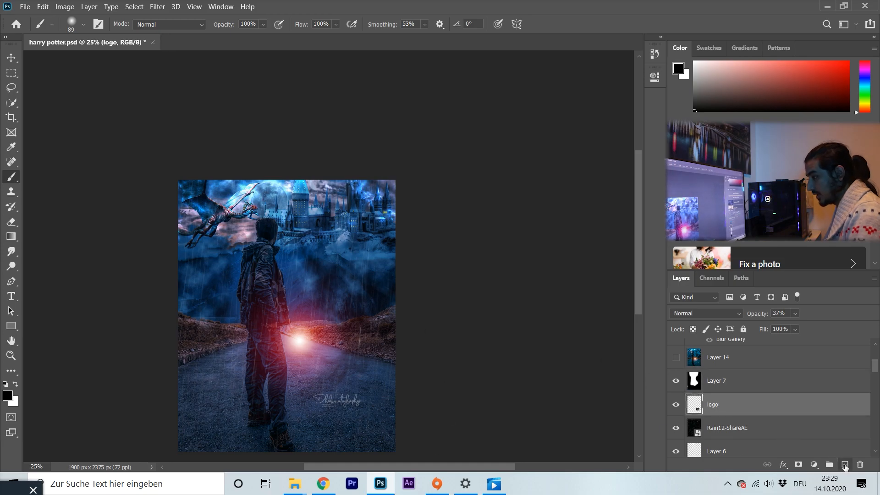
{"action": "left_click", "coordinate": [845, 465]}
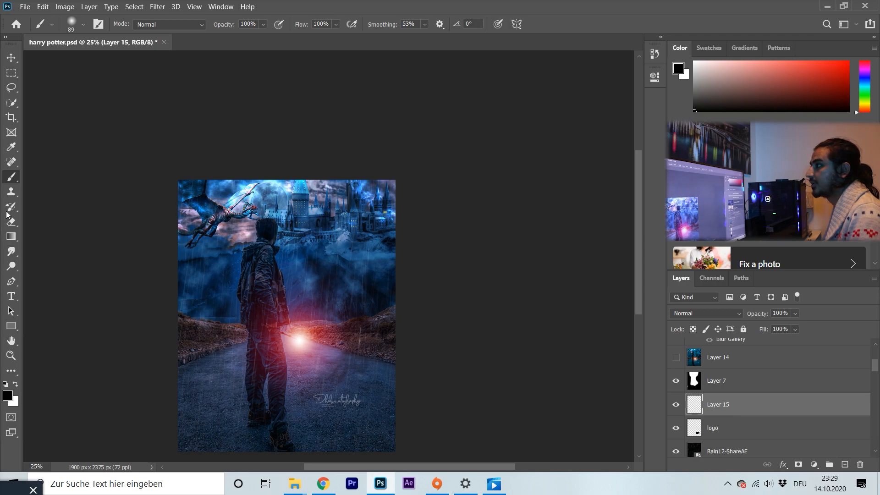
{"action": "left_click", "coordinate": [83, 24]}
{"action": "left_click", "coordinate": [122, 60]}
{"action": "mouse_move", "coordinate": [191, 319]}
{"action": "left_mouse_down"}
{"action": "mouse_move", "coordinate": [193, 441]}
{"action": "mouse_move", "coordinate": [216, 463]}
{"action": "left_mouse_up"}
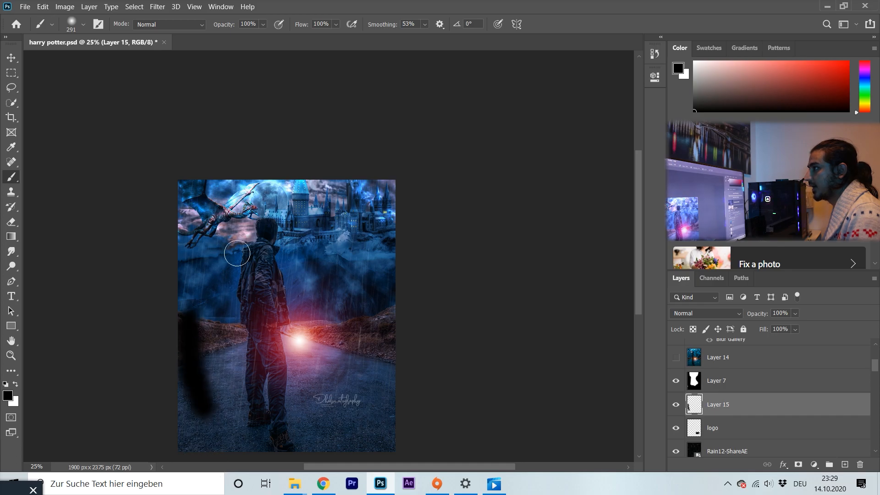
Switch the brush color to white and paint over the man's head and the area beside it.
{"action": "left_click", "coordinate": [83, 24]}
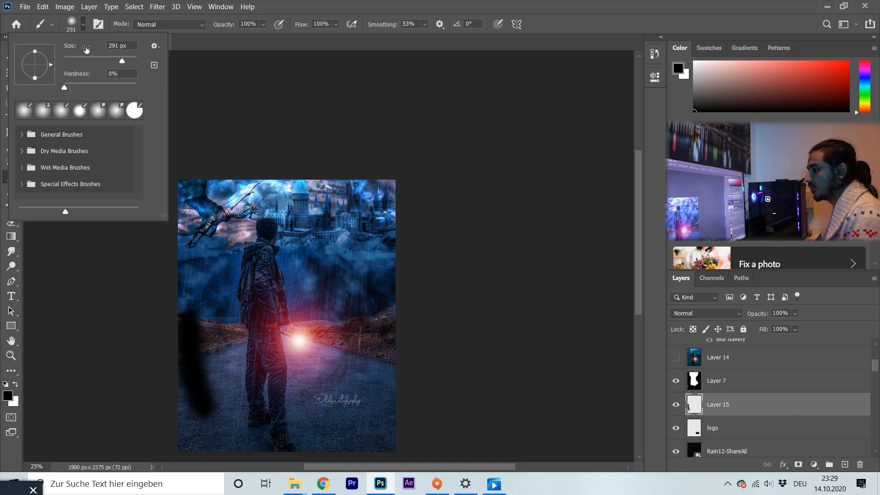
{"action": "left_click", "coordinate": [16, 385]}
{"action": "left_click", "coordinate": [258, 224]}
{"action": "mouse_move", "coordinate": [259, 240]}
{"action": "left_mouse_down"}
{"action": "mouse_move", "coordinate": [273, 231]}
{"action": "mouse_move", "coordinate": [250, 234]}
{"action": "mouse_move", "coordinate": [300, 238]}
{"action": "left_mouse_up"}
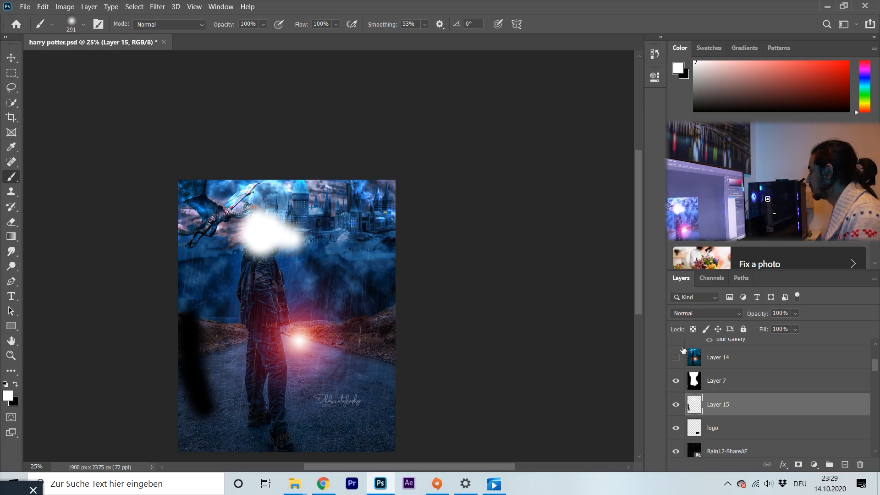
Set the painted layer's blending mode to Overlay and compare the image with and without the layer.
{"action": "left_click", "coordinate": [690, 315]}
{"action": "left_click", "coordinate": [690, 322]}
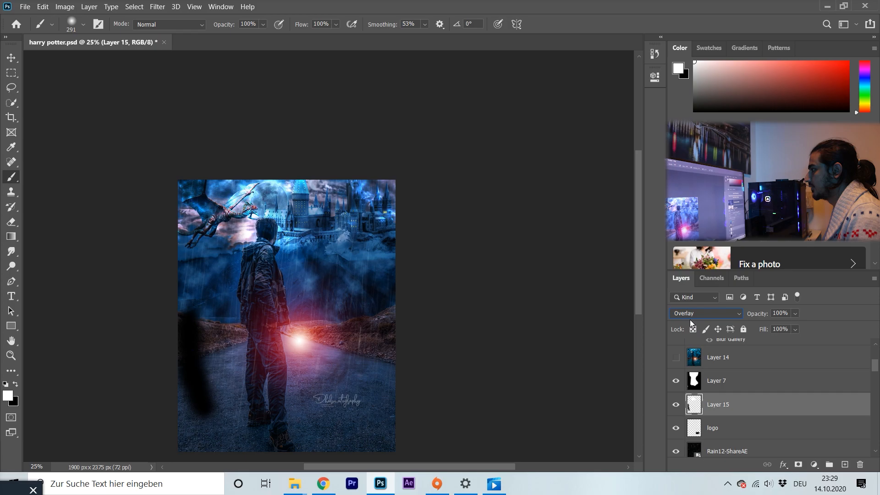
{"action": "left_click", "coordinate": [675, 405]}
{"action": "left_click", "coordinate": [676, 405]}
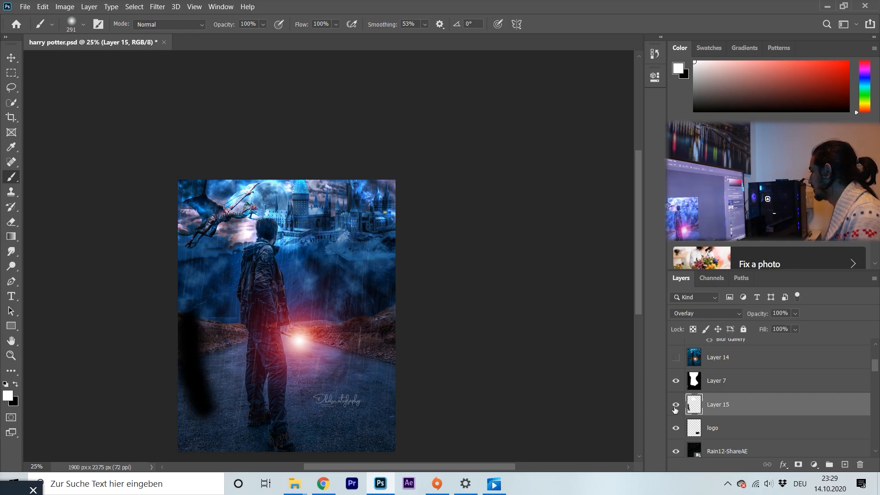
{"action": "left_click", "coordinate": [675, 406]}
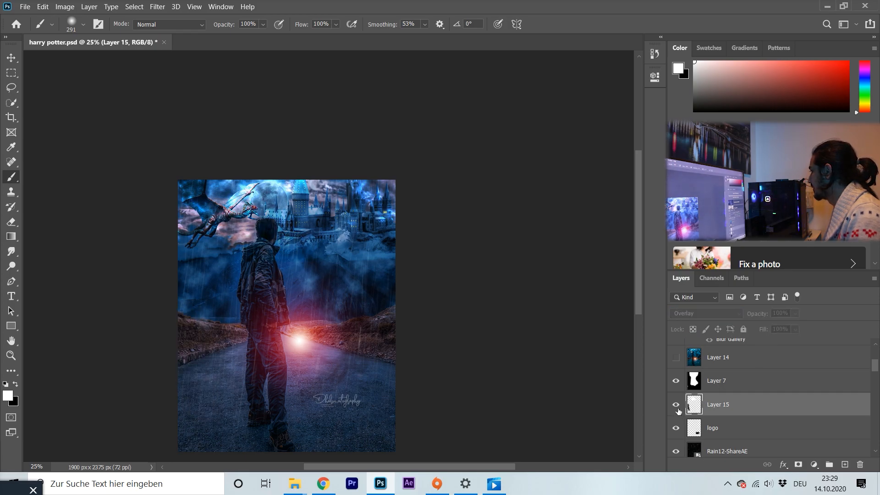
{"action": "left_click", "coordinate": [677, 405]}
Lower the painted Overlay layer's opacity to 15%.
{"action": "left_click", "coordinate": [794, 314]}
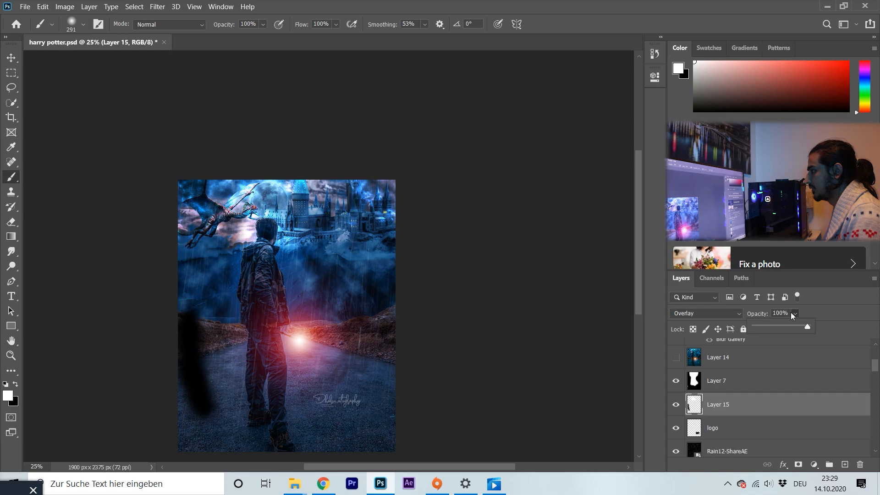
{"action": "left_click", "coordinate": [756, 327]}
{"action": "left_click_drag", "start_coordinate": [761, 326], "coordinate": [762, 326]}
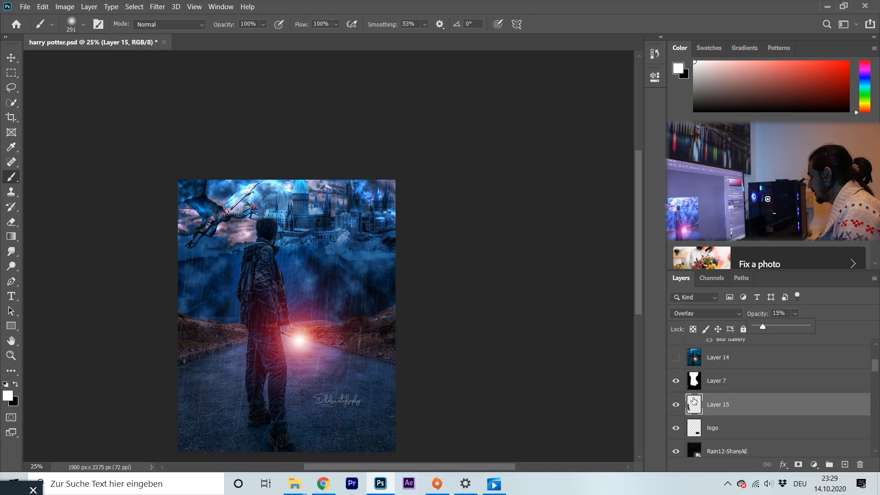
Hide Layer 15, select Layer 7 and stamp all visible layers into a new merged layer above it.
{"action": "left_click", "coordinate": [676, 405]}
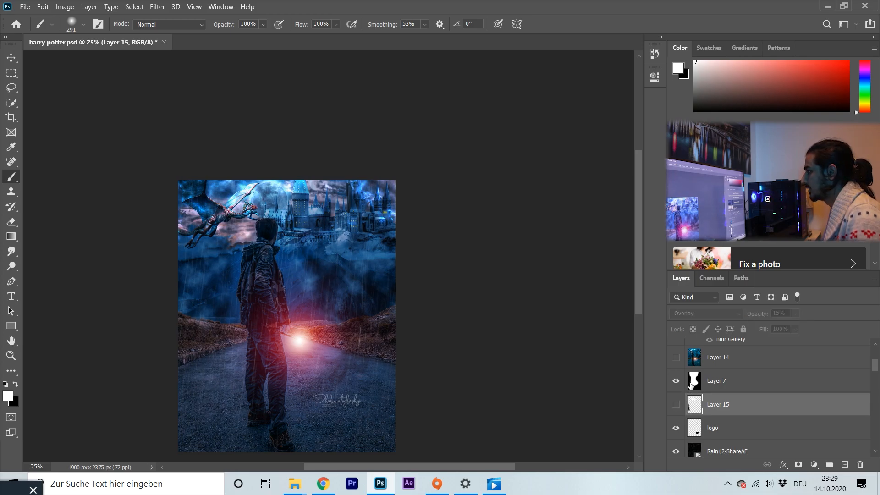
{"action": "left_click", "coordinate": [691, 384]}
{"action": "left_click", "coordinate": [676, 381]}
{"action": "left_click", "coordinate": [676, 381]}
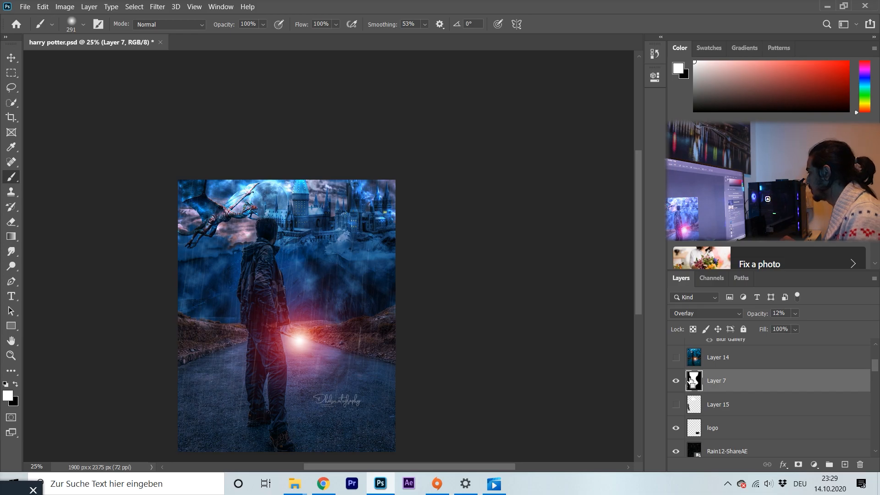
{"action": "key", "text": "ctrl+shift+alt+e"}
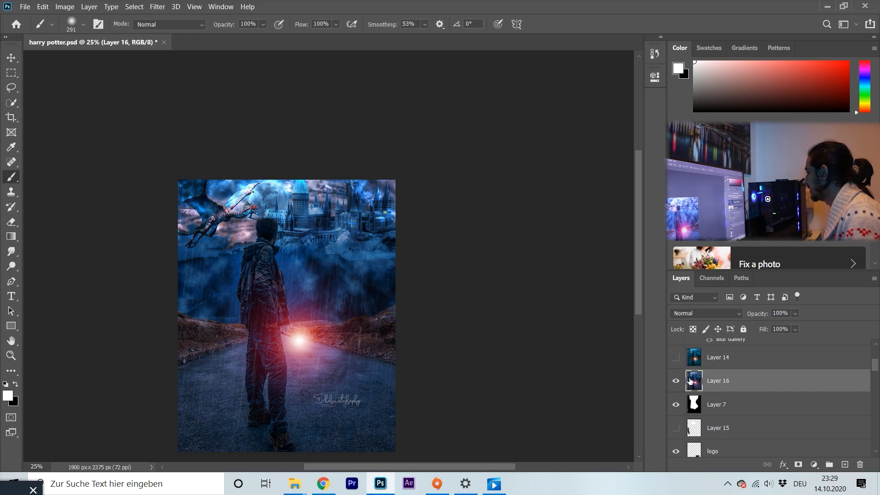
Show Layer 14 and apply the Camera Raw Filter to it with White Balance set to Auto.
{"action": "left_click", "coordinate": [677, 359]}
{"action": "left_click", "coordinate": [697, 360]}
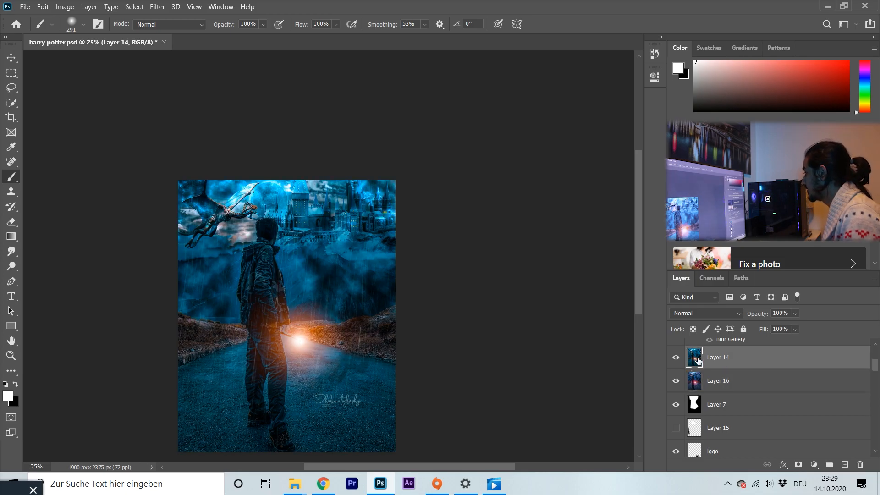
{"action": "scroll", "coordinate": [690, 365], "scroll_direction": "up", "scroll_amount": 2}
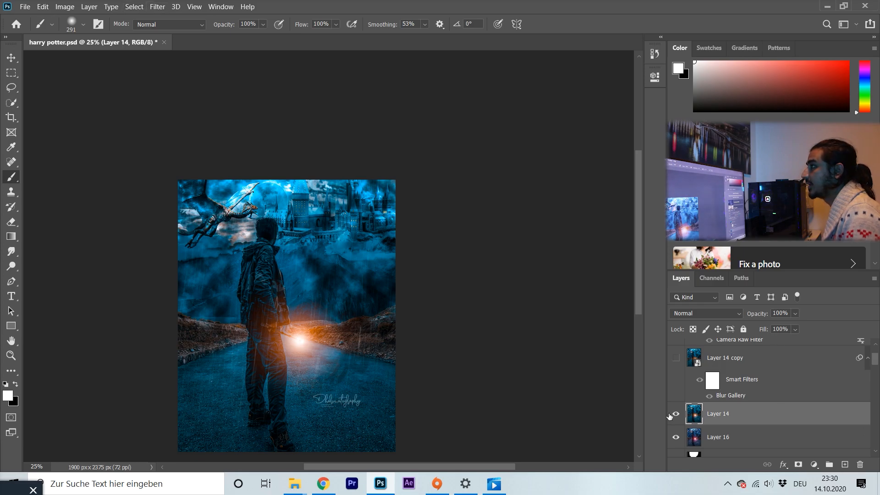
{"action": "left_click", "coordinate": [157, 7]}
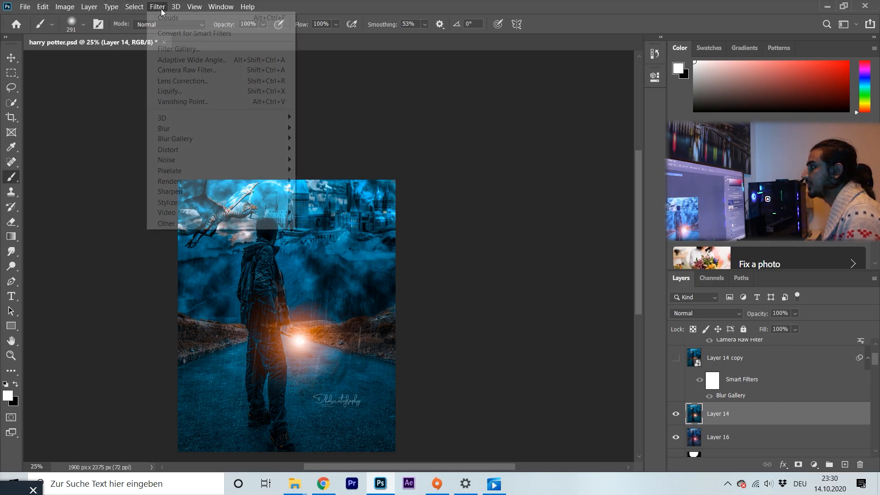
{"action": "left_click", "coordinate": [186, 70]}
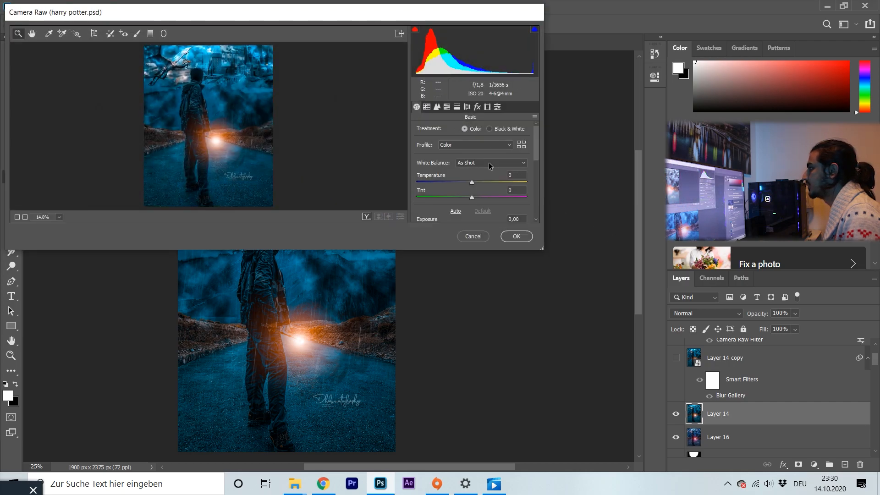
{"action": "left_click", "coordinate": [489, 163]}
{"action": "left_click", "coordinate": [477, 168]}
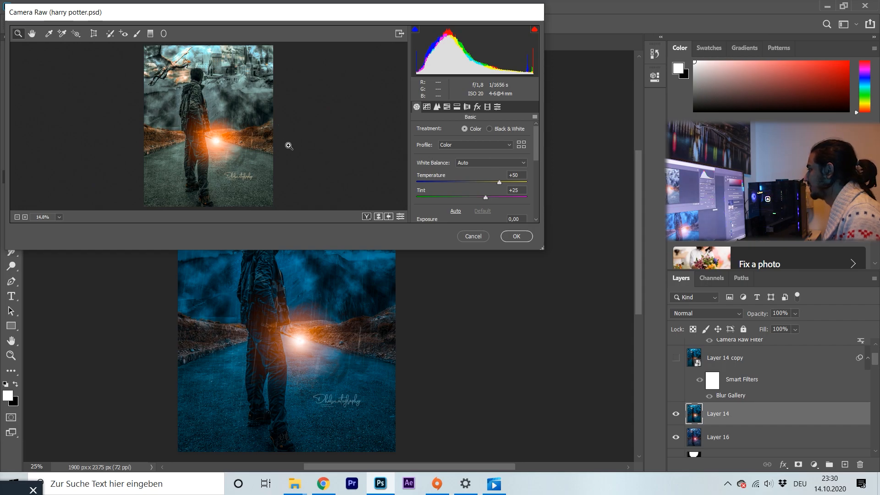
{"action": "left_click", "coordinate": [516, 240]}
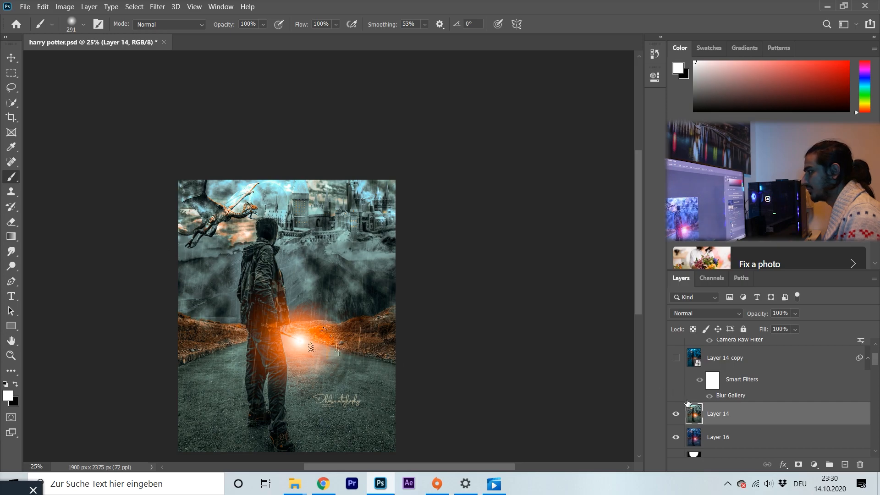
Compare the image with and without the color-graded Layer 14.
{"action": "left_click", "coordinate": [682, 418]}
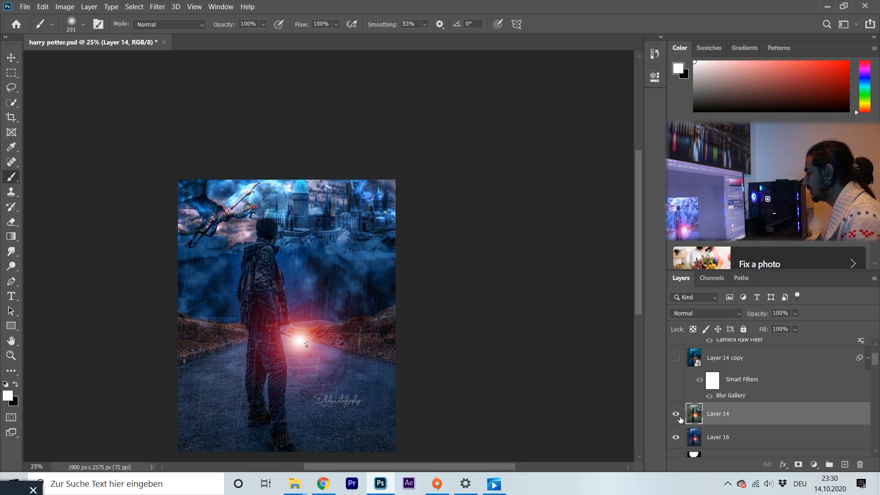
{"action": "left_click", "coordinate": [681, 419]}
{"action": "left_click", "coordinate": [681, 418]}
{"action": "left_click", "coordinate": [681, 419]}
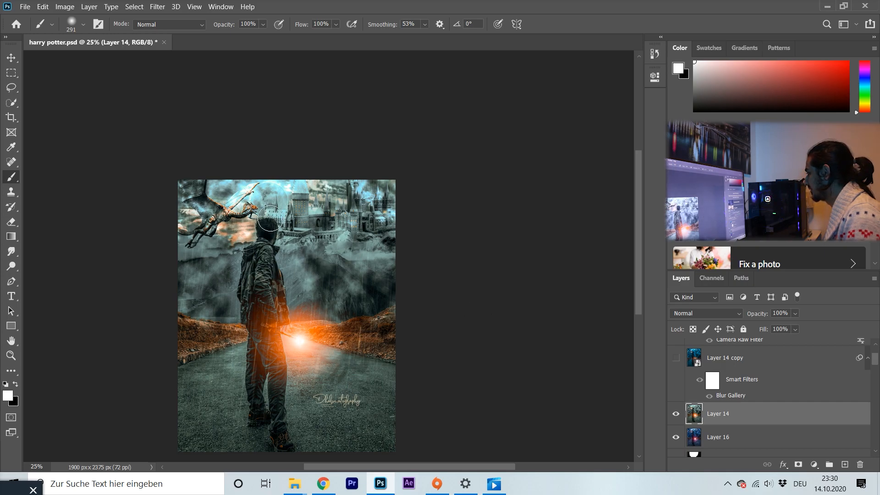
Show Layer 14 copy in place of Layer 14 and compare the image with and without the layer named 7.
{"action": "left_click", "coordinate": [676, 414]}
{"action": "left_click", "coordinate": [676, 359]}
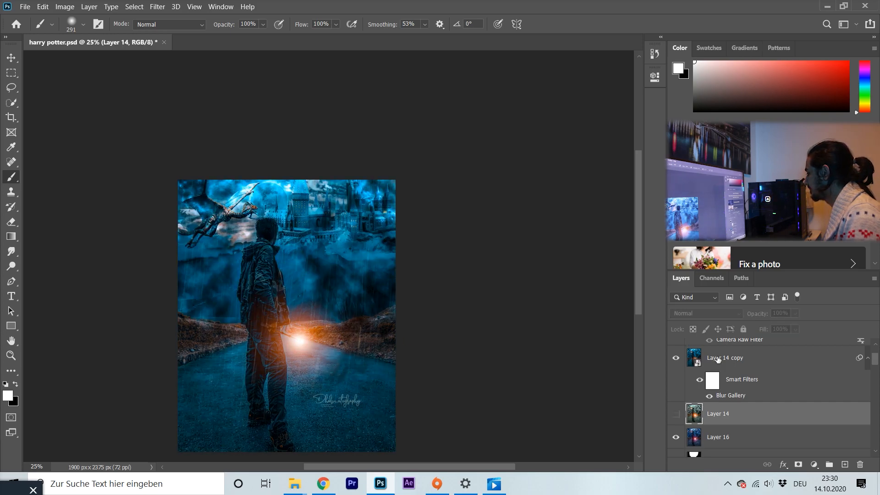
{"action": "scroll", "coordinate": [733, 381], "scroll_direction": "up", "scroll_amount": 2}
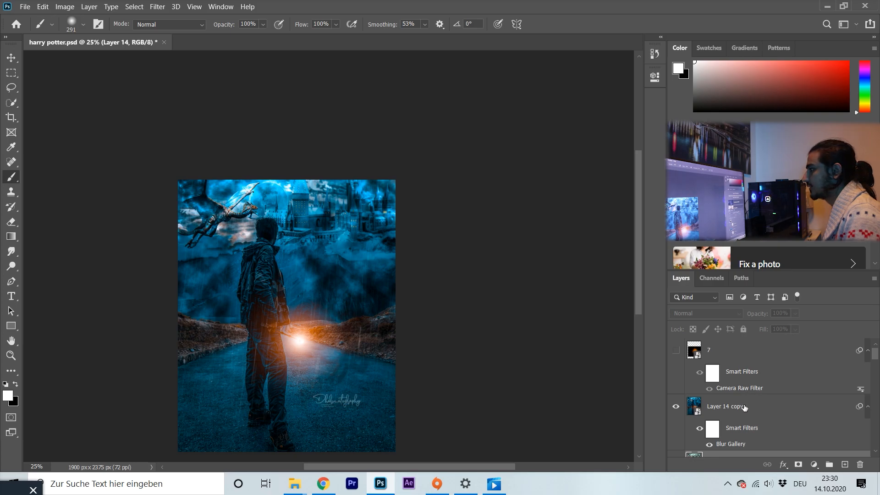
{"action": "left_click", "coordinate": [676, 351]}
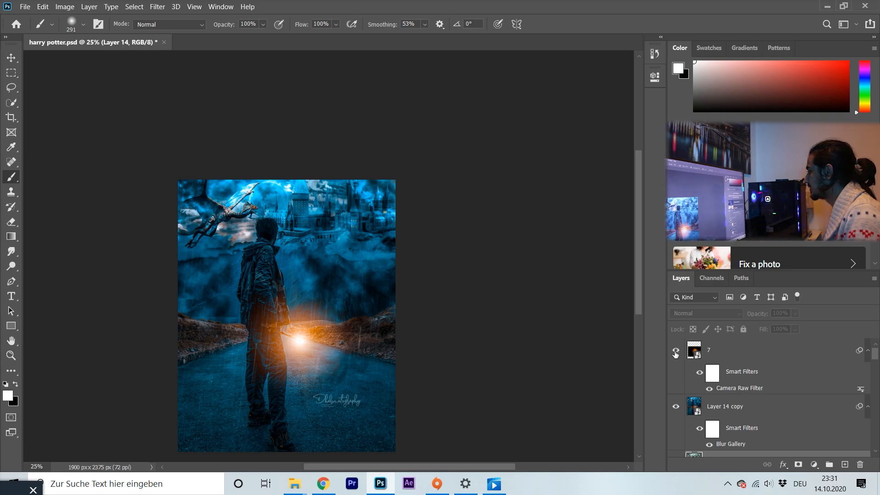
{"action": "left_click", "coordinate": [676, 352]}
{"action": "left_click", "coordinate": [676, 351]}
{"action": "left_click", "coordinate": [693, 352]}
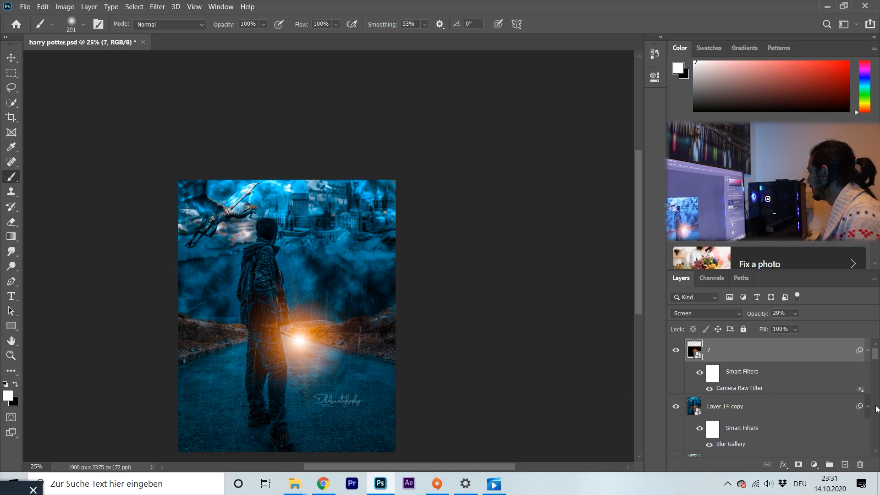
Look through the layer stack down to Background and hide Layer 14 copy.
{"action": "left_click_drag", "start_coordinate": [873, 353], "coordinate": [875, 453]}
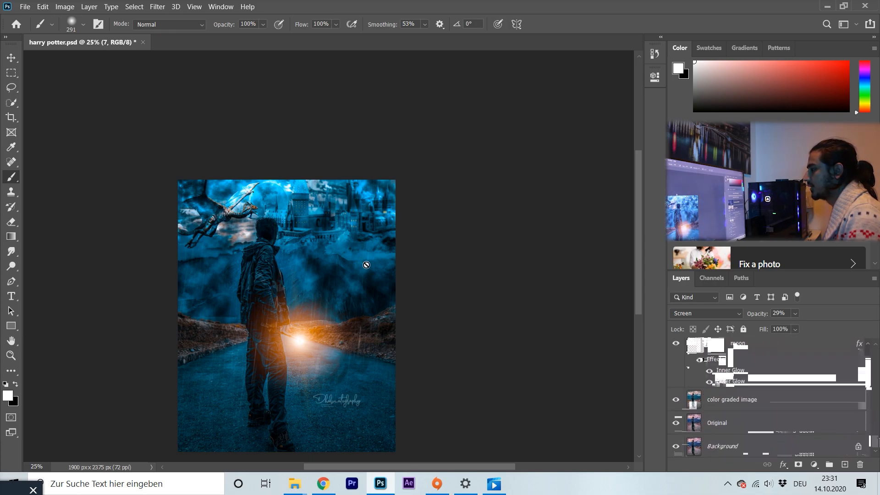
{"action": "scroll", "coordinate": [366, 265], "scroll_direction": "down", "scroll_amount": 1}
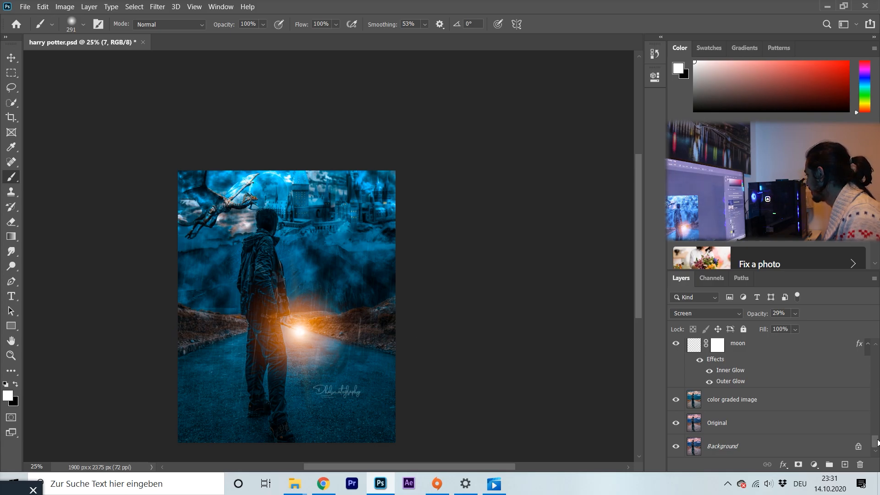
{"action": "left_click_drag", "start_coordinate": [878, 443], "coordinate": [876, 366]}
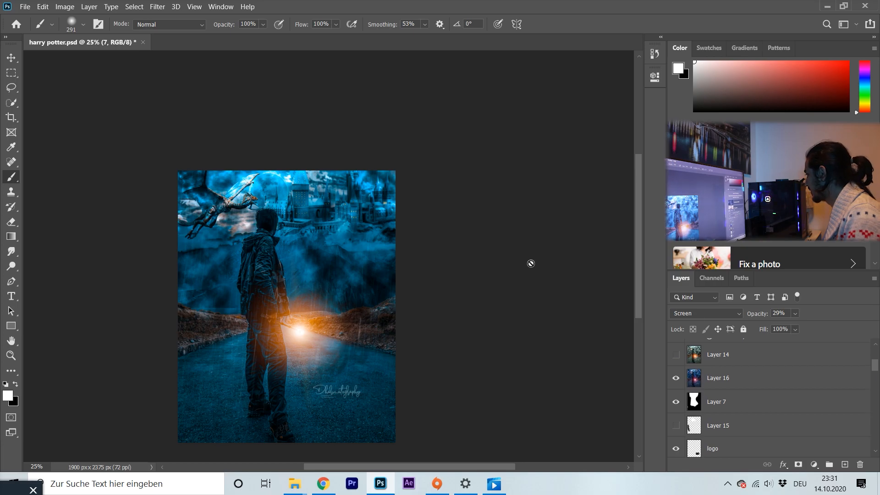
{"action": "scroll", "coordinate": [697, 370], "scroll_direction": "up", "scroll_amount": 1}
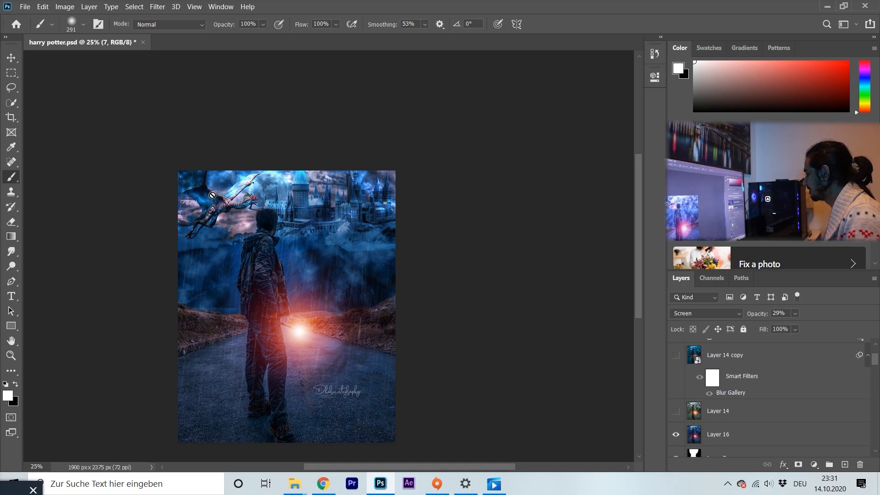
Make Layer 14 visible above Layer 16 and select it.
{"action": "left_click", "coordinate": [702, 433]}
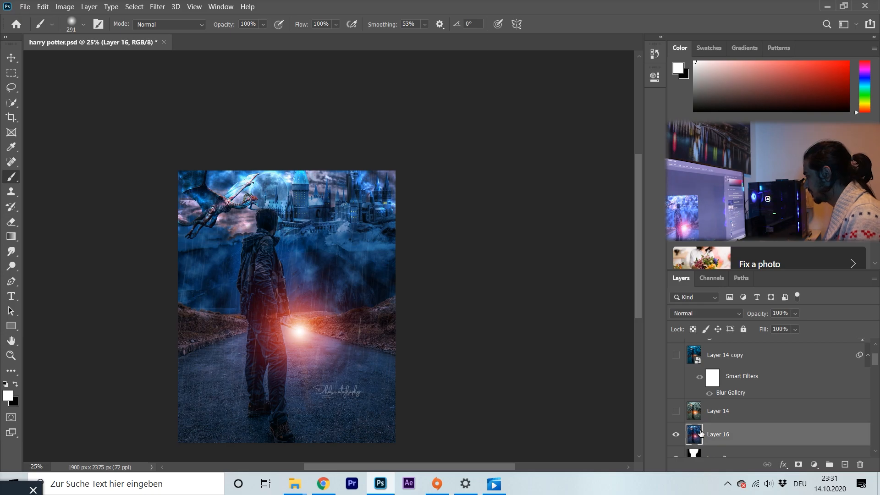
{"action": "left_click", "coordinate": [676, 412]}
{"action": "left_click", "coordinate": [696, 413]}
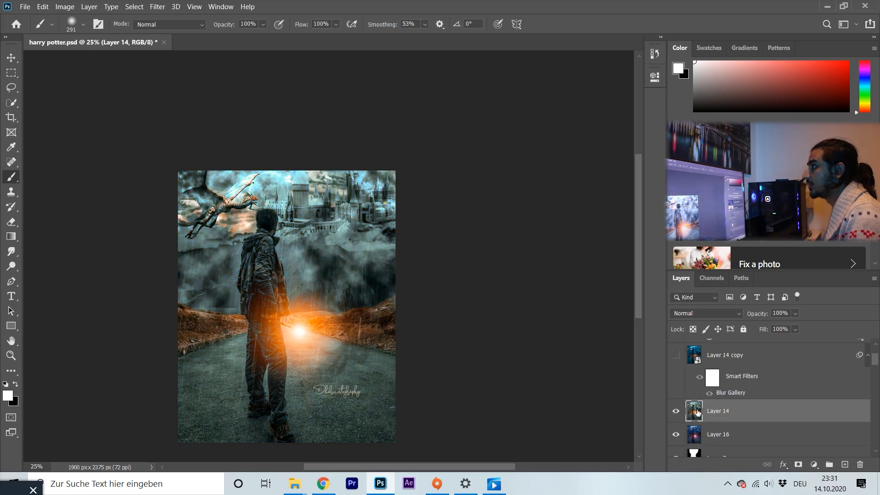
Try a Field Blur on Layer 14 with a pin on the castle set to 3 px.
{"action": "left_click", "coordinate": [155, 8]}
{"action": "mouse_move", "coordinate": [211, 138]}
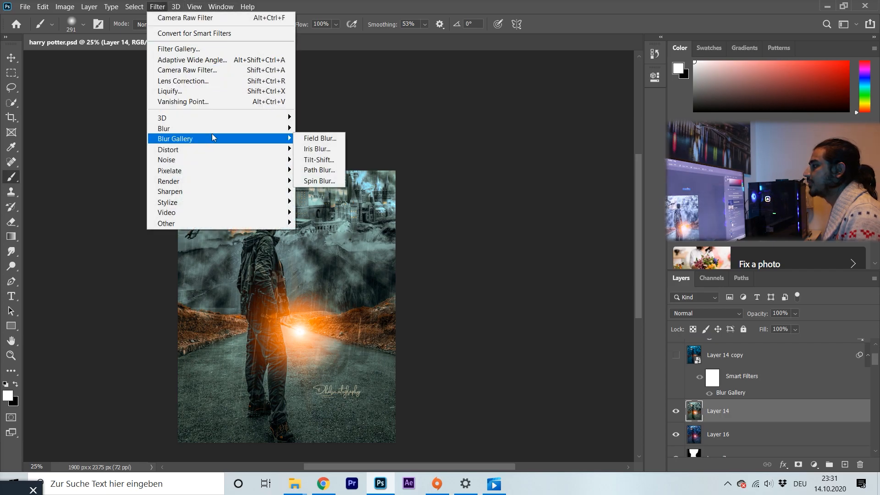
{"action": "left_click", "coordinate": [323, 139]}
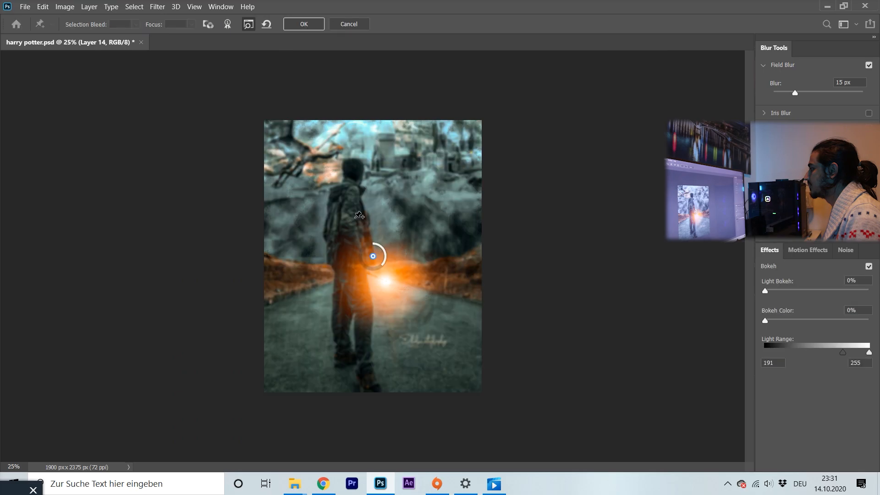
{"action": "left_click_drag", "start_coordinate": [375, 258], "coordinate": [431, 159]}
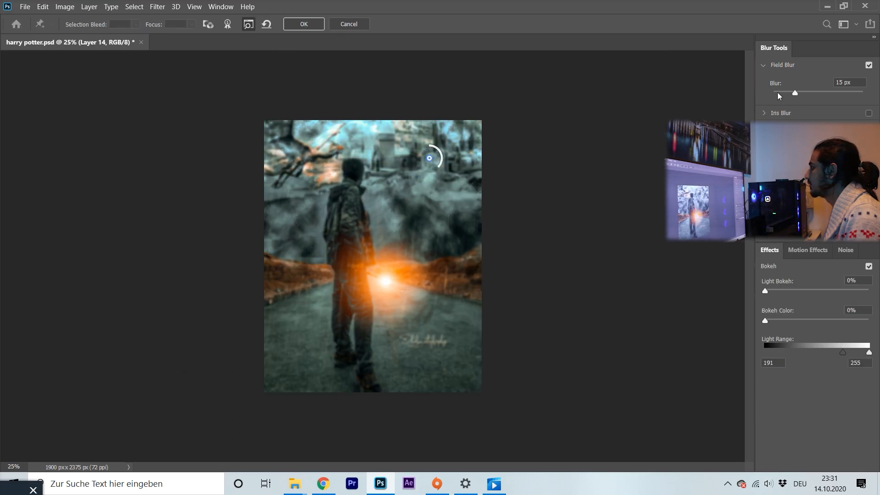
{"action": "left_click_drag", "start_coordinate": [778, 94], "coordinate": [781, 94]}
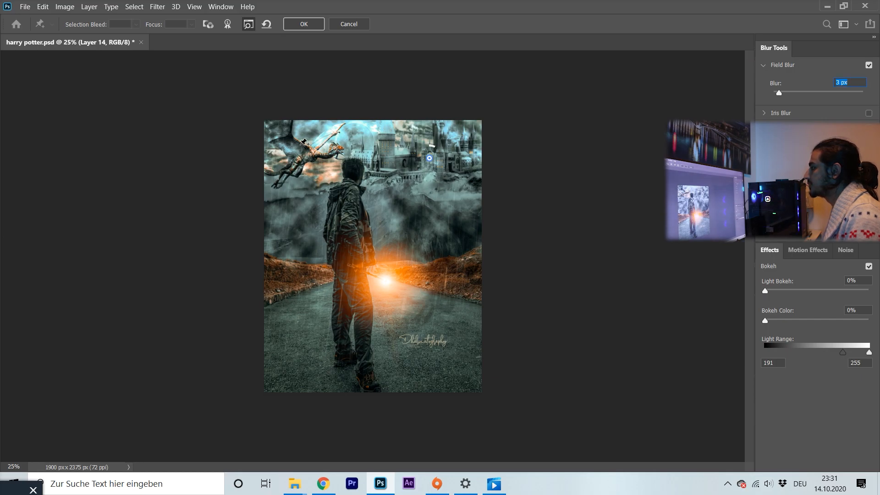
Add Field Blur pins of 0 px on the man's upper back and 11 px at the road's right edge.
{"action": "left_click", "coordinate": [350, 198]}
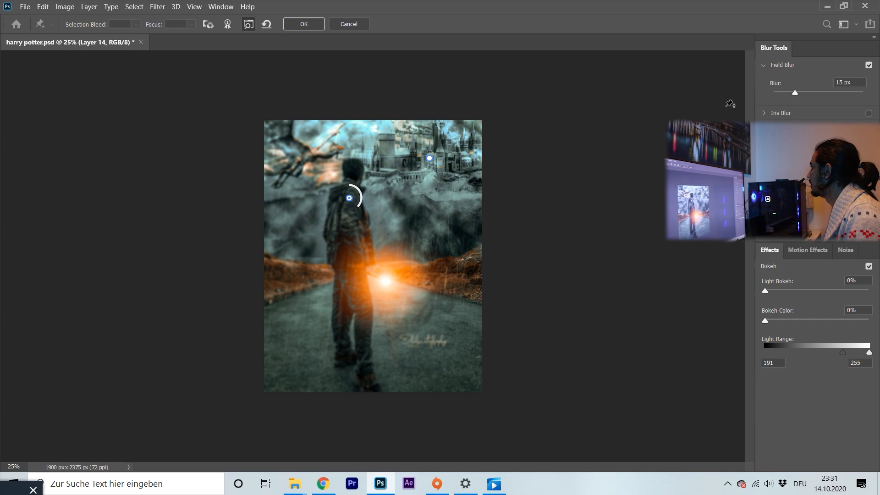
{"action": "left_click_drag", "start_coordinate": [796, 94], "coordinate": [745, 95]}
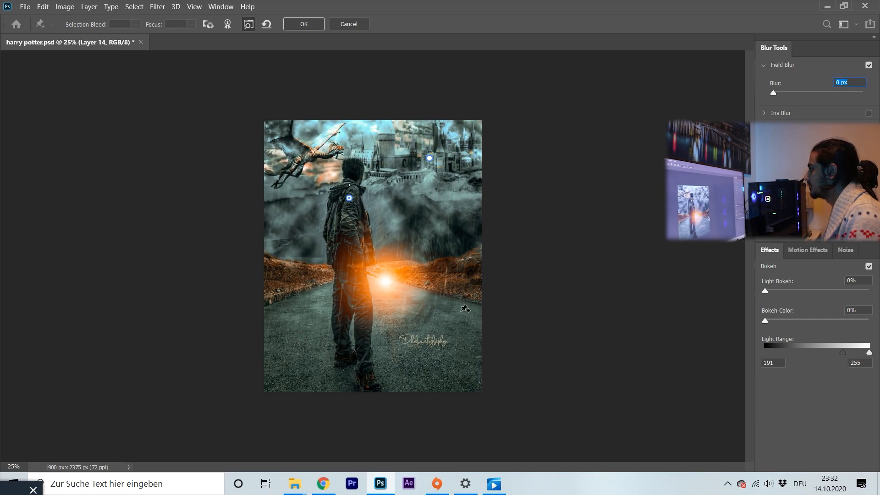
{"action": "left_click", "coordinate": [473, 312]}
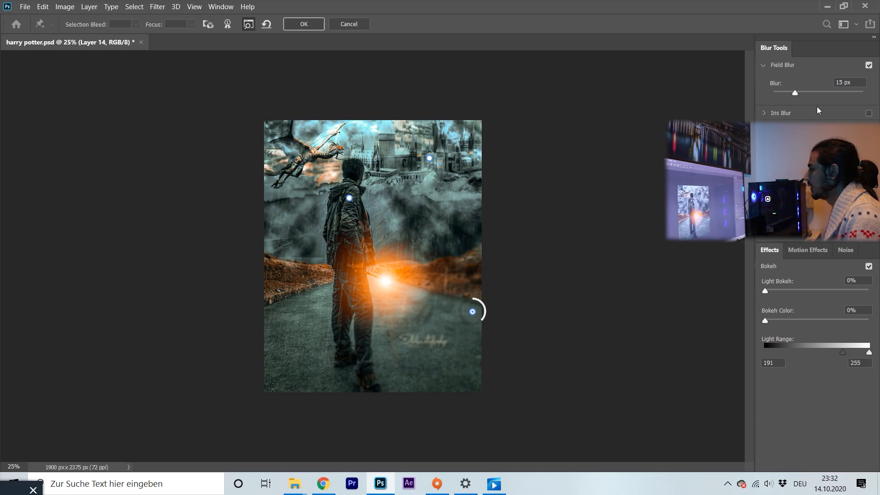
{"action": "left_click_drag", "start_coordinate": [796, 94], "coordinate": [793, 94]}
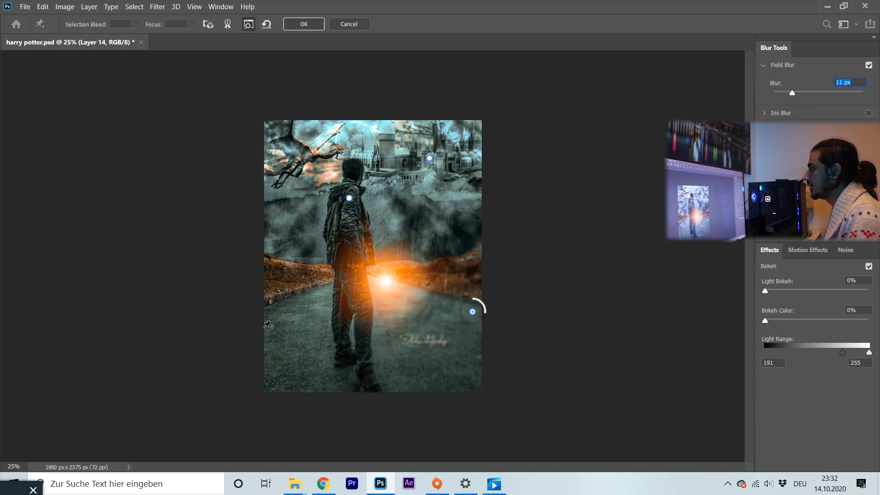
Add Field Blur pins of 15 px at the left roadside, 3 px on the dragon and 0 px on the man's legs.
{"action": "left_click", "coordinate": [277, 310]}
{"action": "left_click", "coordinate": [292, 151]}
{"action": "left_click", "coordinate": [778, 94]}
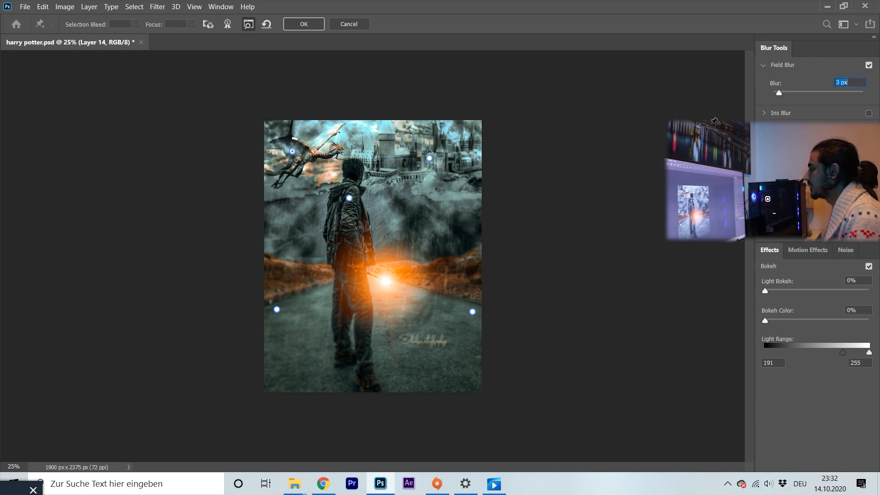
{"action": "left_click", "coordinate": [353, 311]}
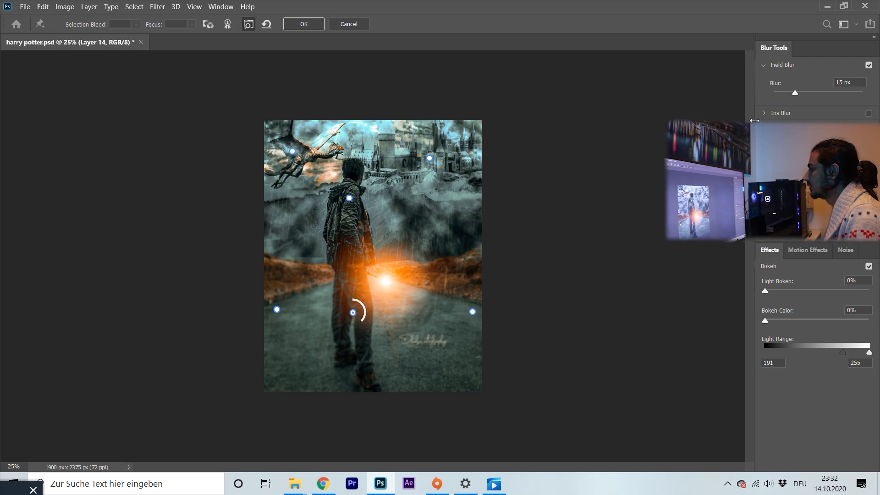
{"action": "left_click_drag", "start_coordinate": [795, 93], "coordinate": [721, 97]}
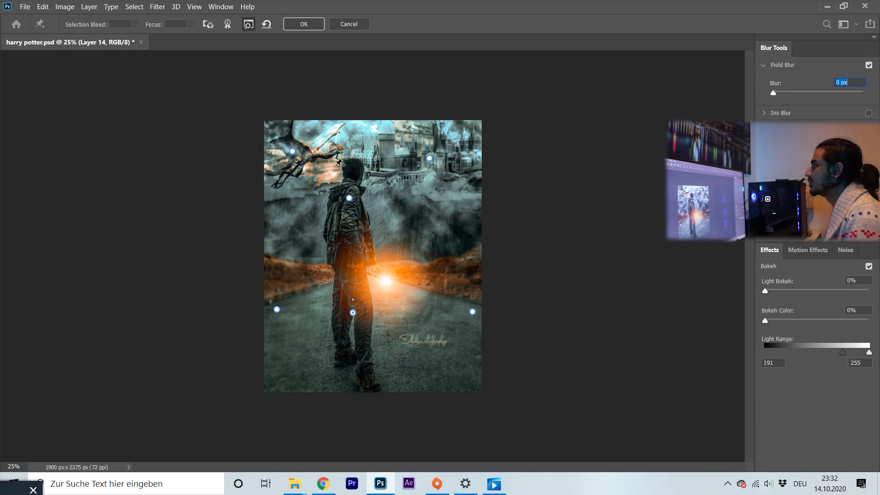
Discard the Field Blur and show Layer 14 copy with its existing Blur Gallery filter.
{"action": "left_click", "coordinate": [348, 23]}
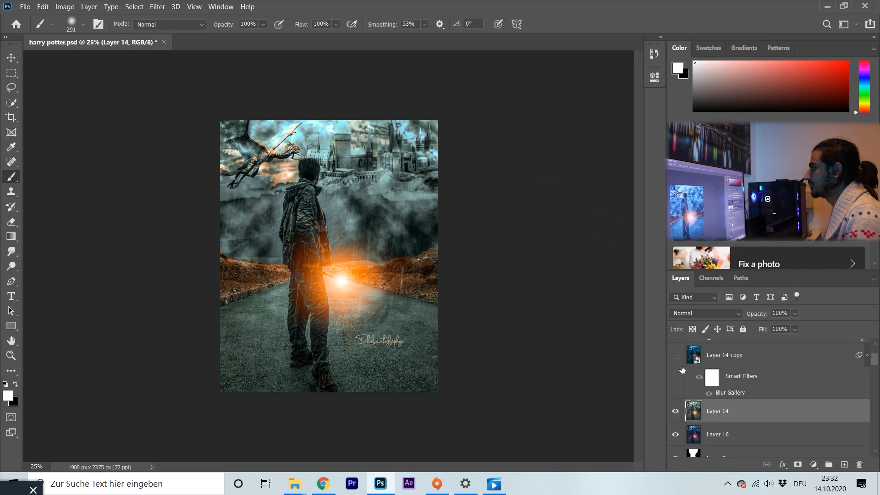
{"action": "left_click", "coordinate": [676, 355]}
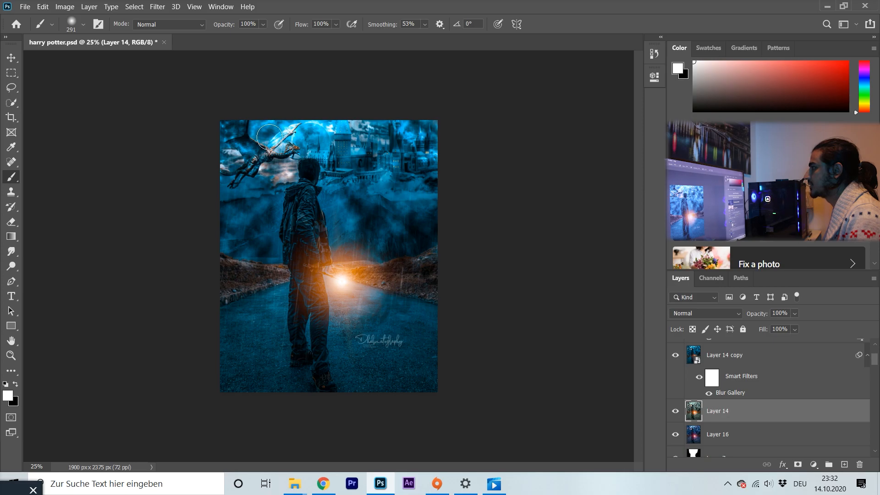